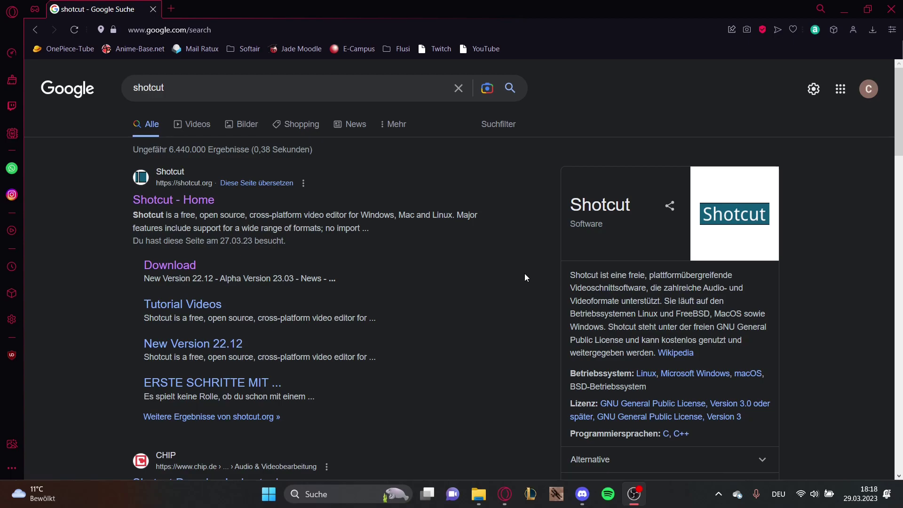
Open the Shotcut website from the search results and view the Windows installers on its download page
click(169, 201)
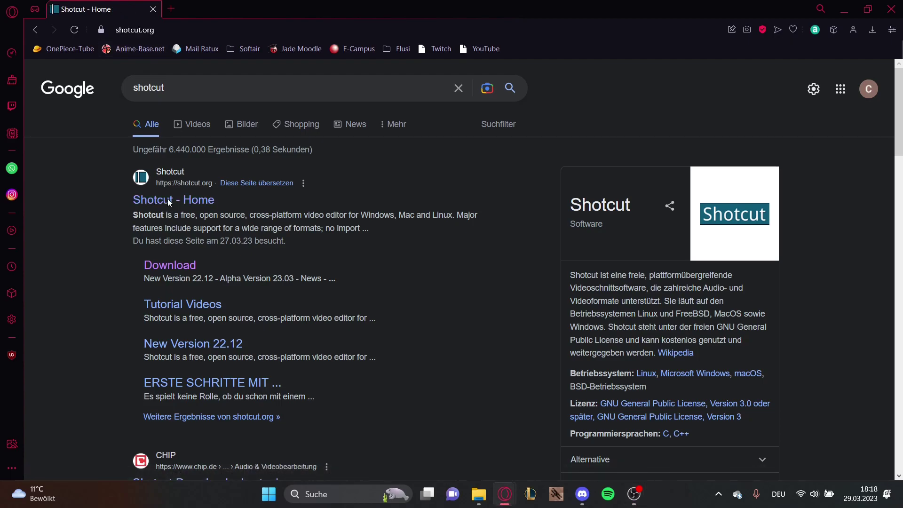
scroll(168, 203, down, 10)
scroll(168, 201, up, 8)
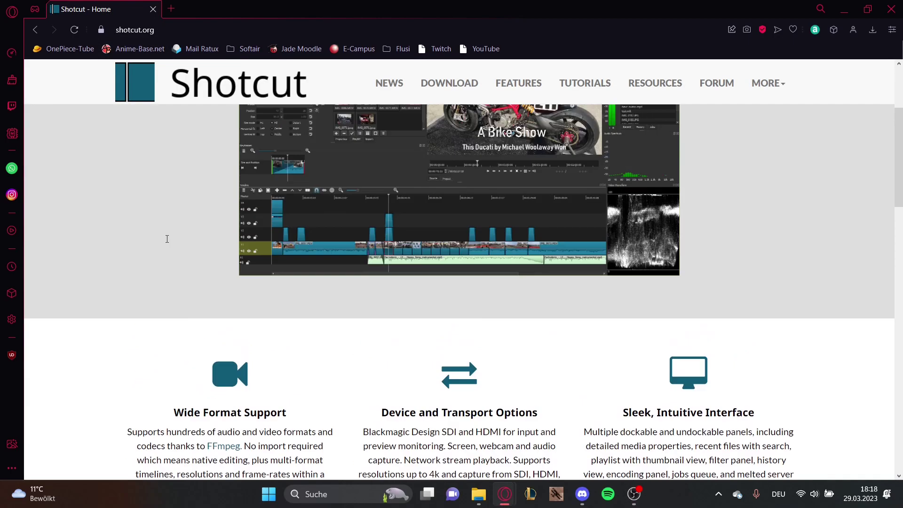
click(448, 84)
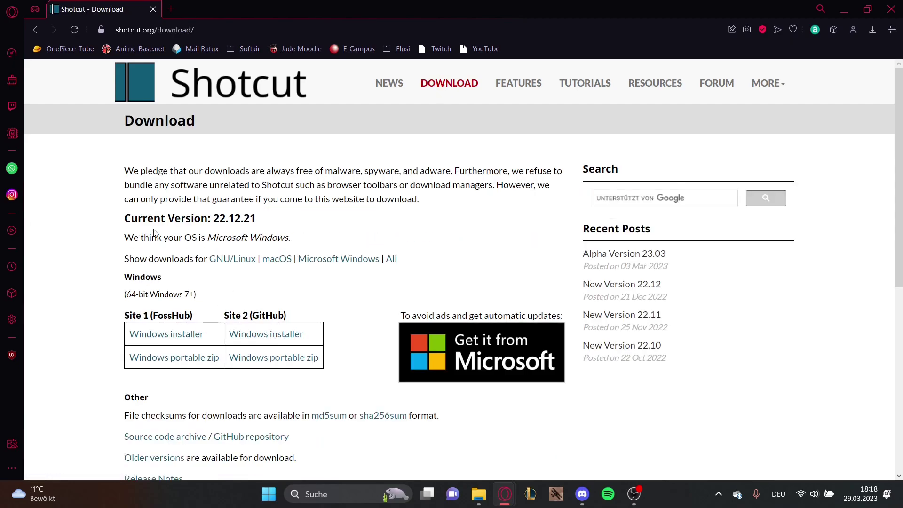
scroll(153, 292, down, 5)
scroll(452, 228, up, 5)
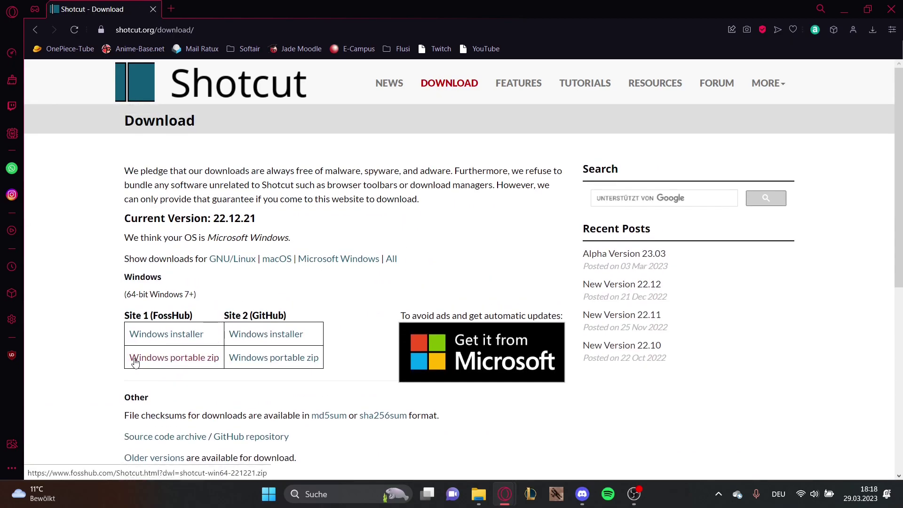
scroll(131, 359, down, 1)
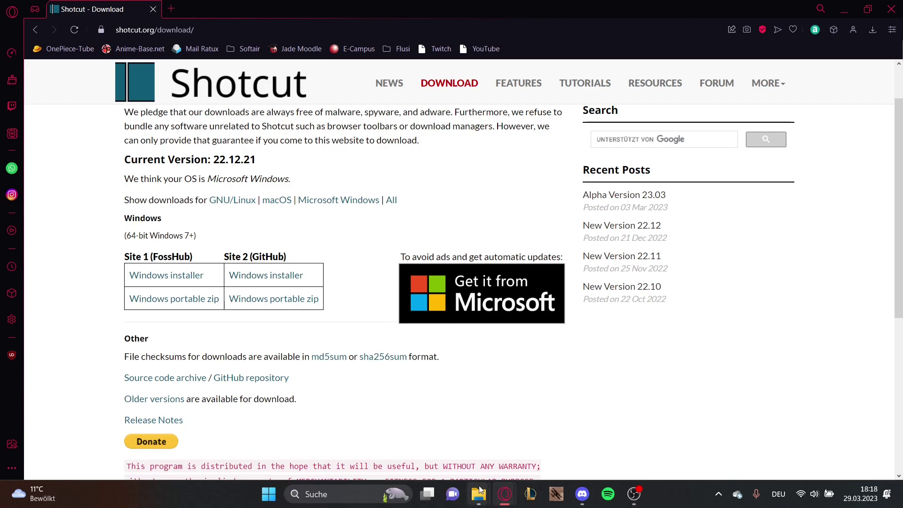
Switch to the YouTube folder in File Explorer, launch Shotcut from its shortcut and maximize the Shotcut window
mouse_move(481, 491)
click(510, 458)
click(407, 281)
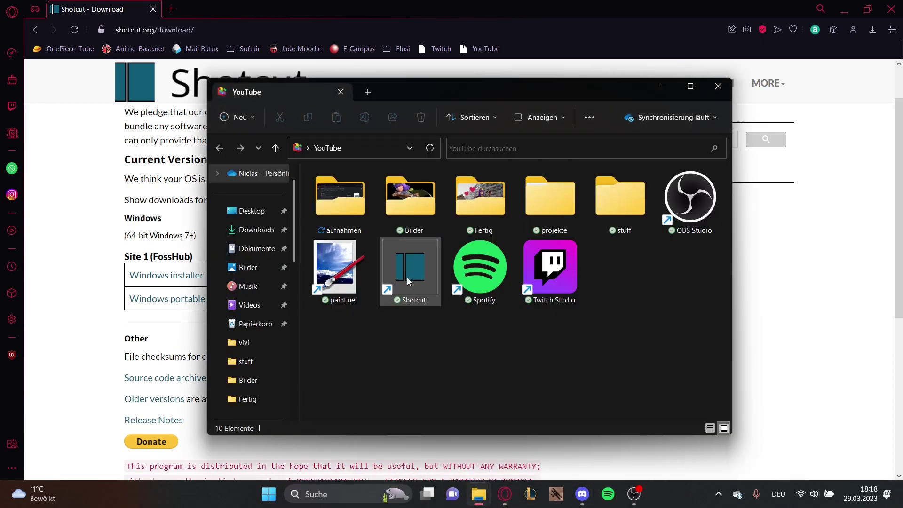
double_click(409, 267)
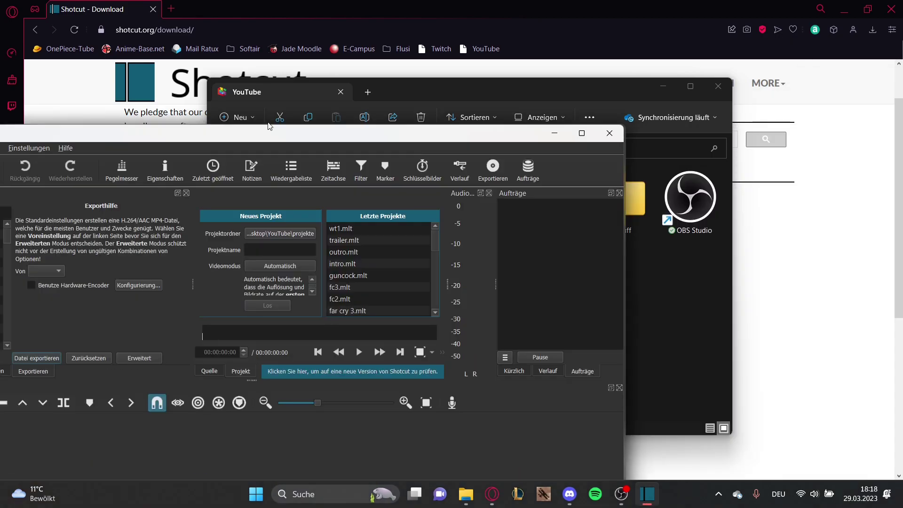
drag(283, 136, 356, 1)
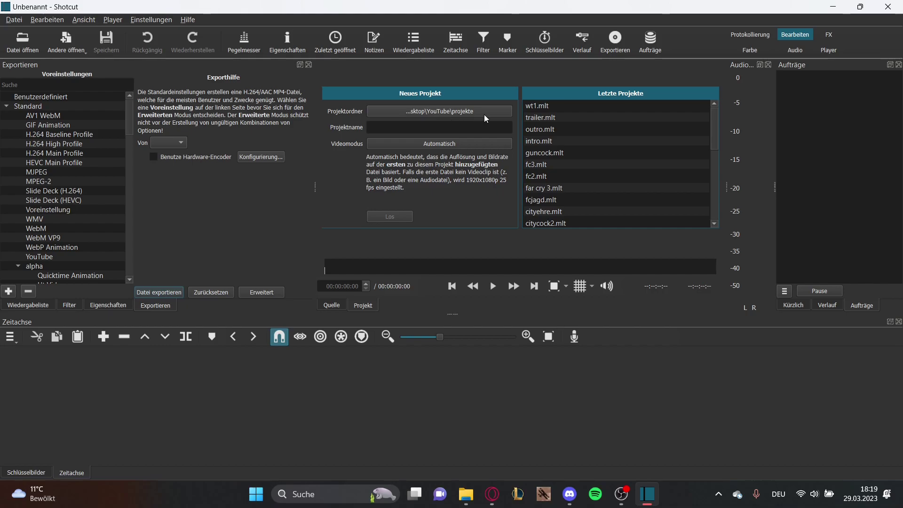
Create a new project named shotcuttutorial with the video mode kept on Automatisch
click(418, 126)
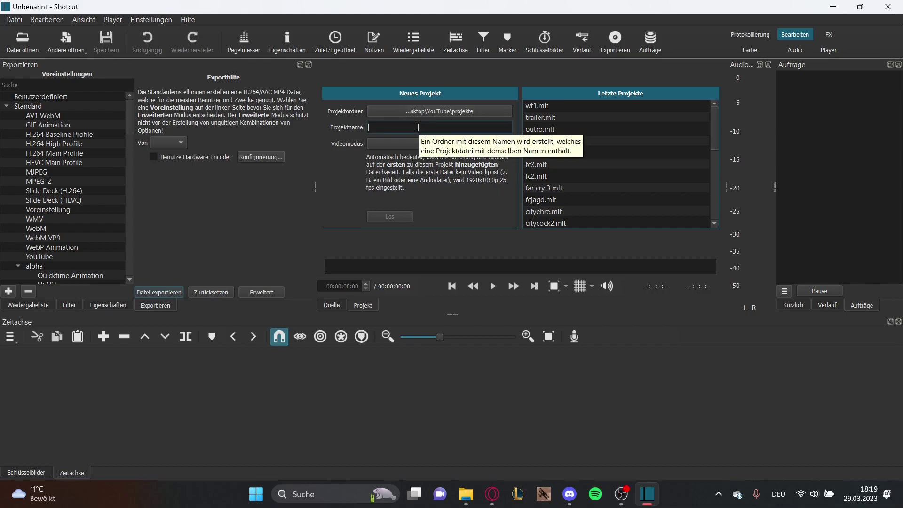
text(shotcuttutorial)
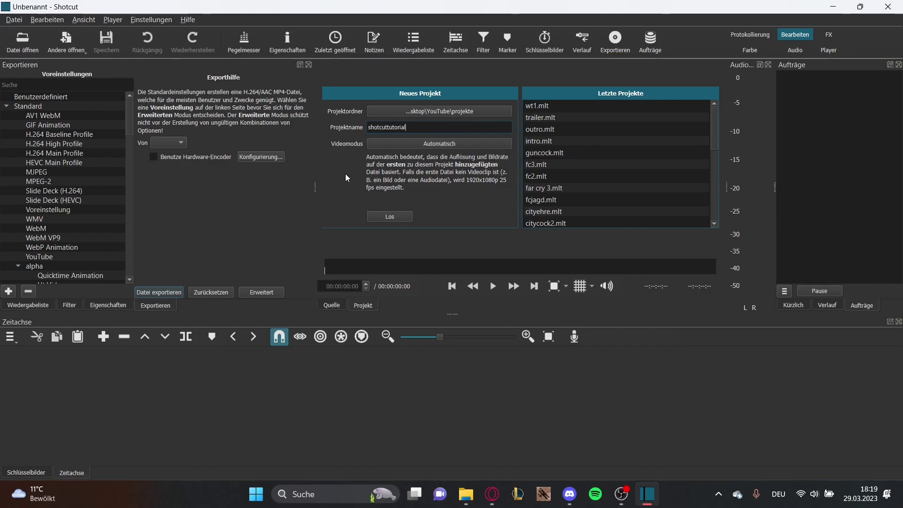
click(420, 143)
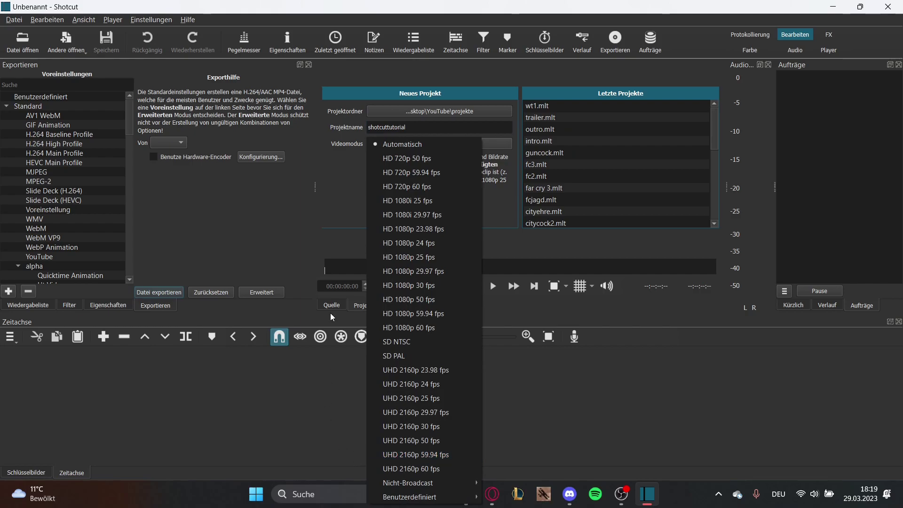
click(344, 197)
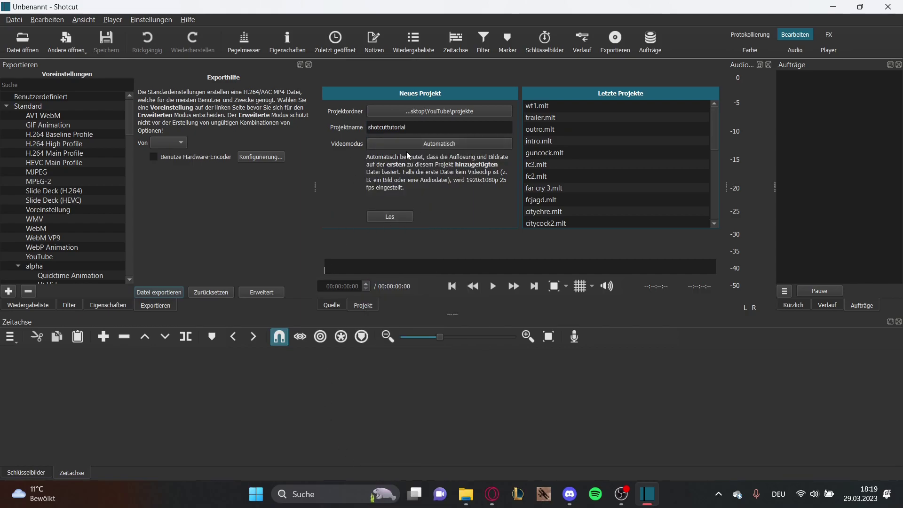
click(389, 218)
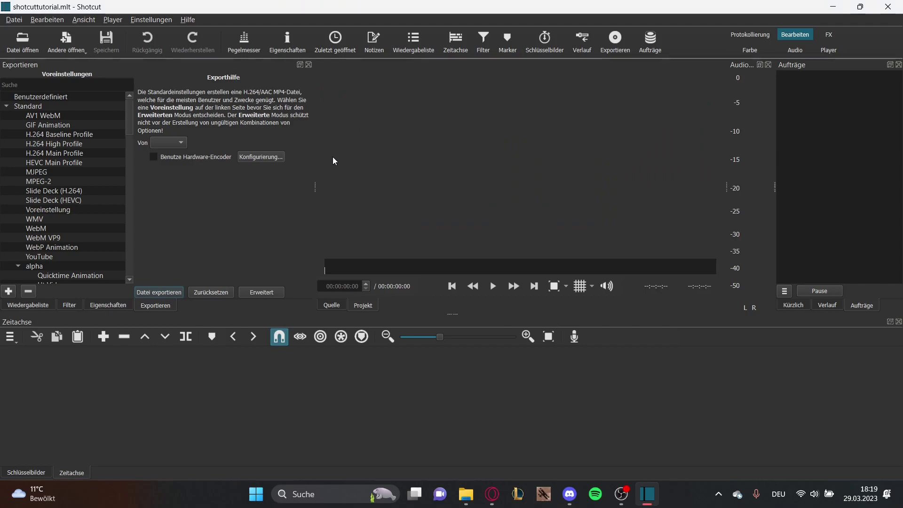
click(38, 308)
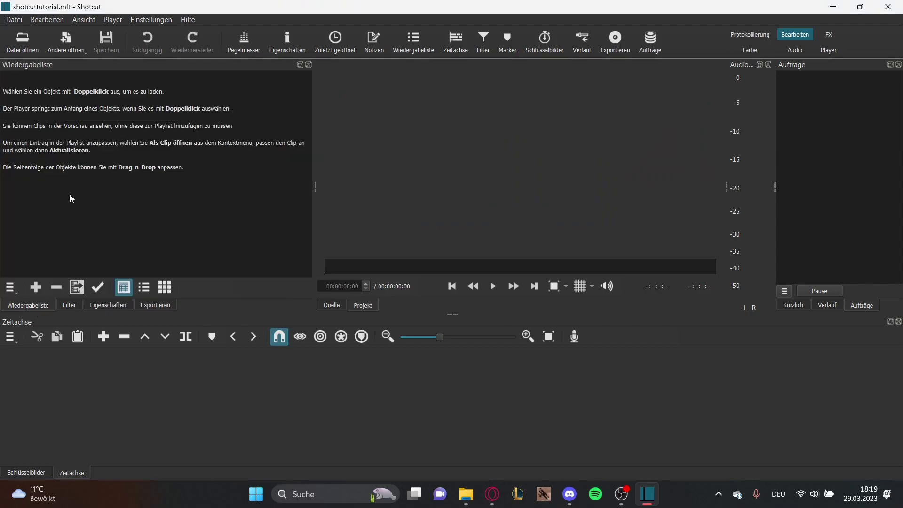
mouse_move(466, 494)
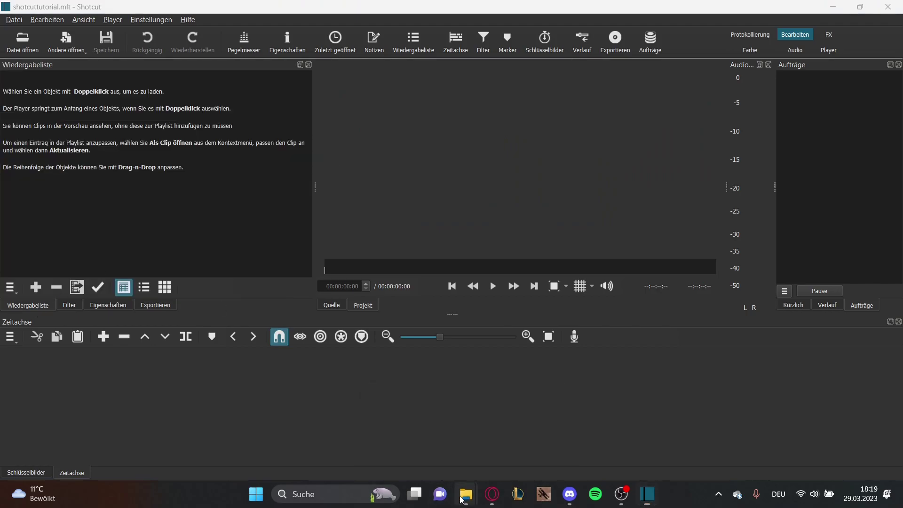
click(422, 436)
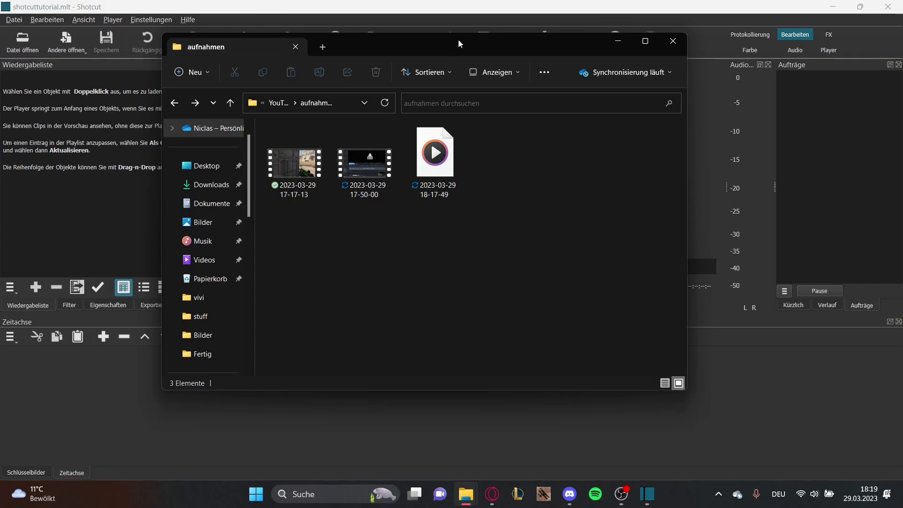
drag(457, 39, 586, 53)
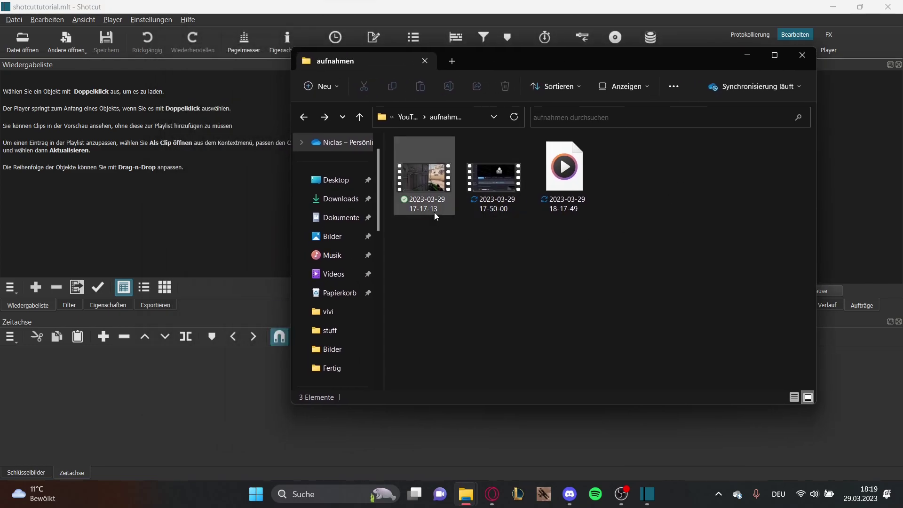
drag(444, 170, 135, 179)
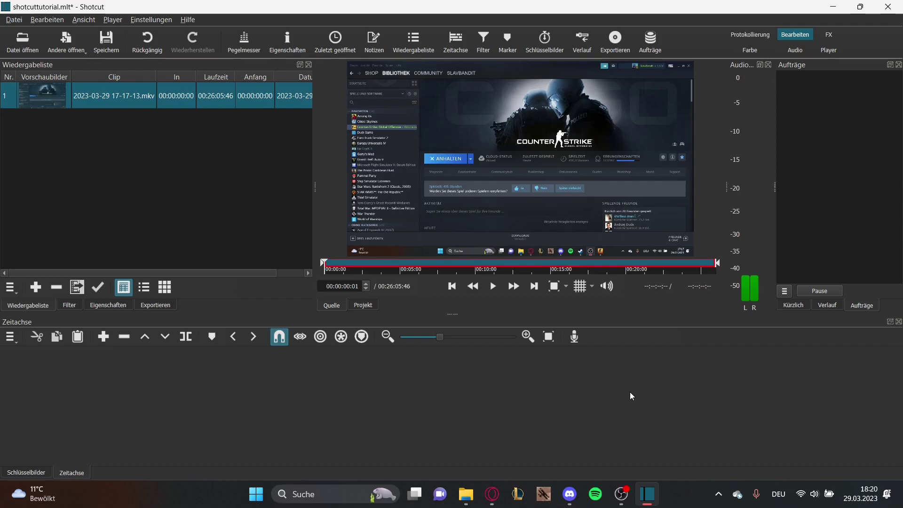
Add the intro and outro videos from the YouTube folder's Fertig subfolder to the playlist and return to Shotcut
mouse_move(466, 493)
click(408, 441)
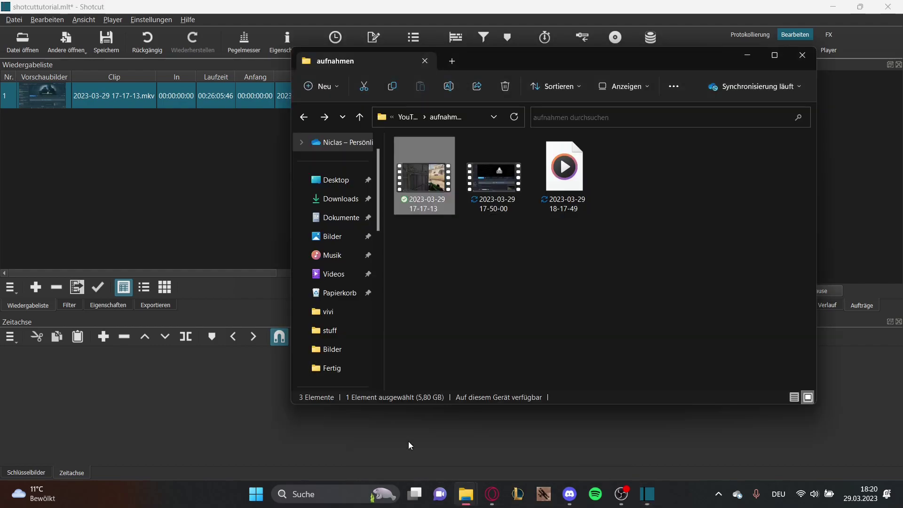
click(304, 117)
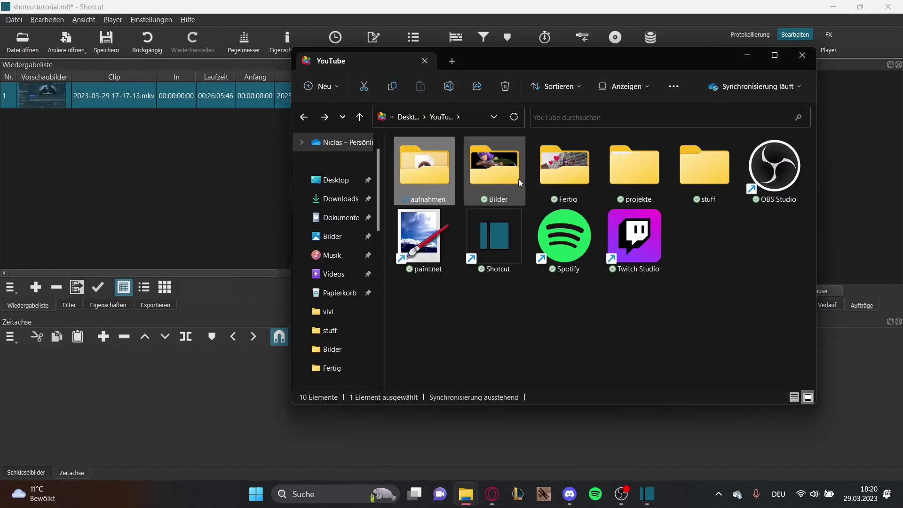
double_click(567, 177)
drag(422, 233, 154, 191)
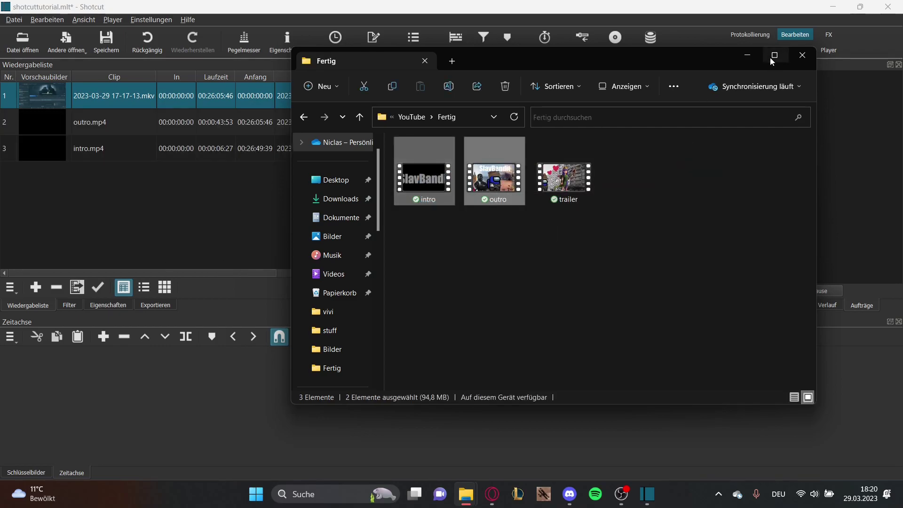
click(747, 55)
click(143, 201)
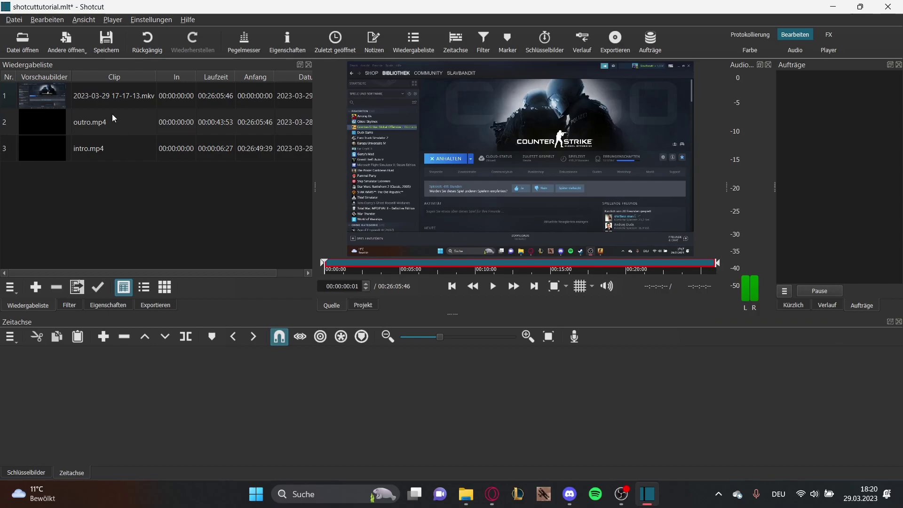
right_click(94, 404)
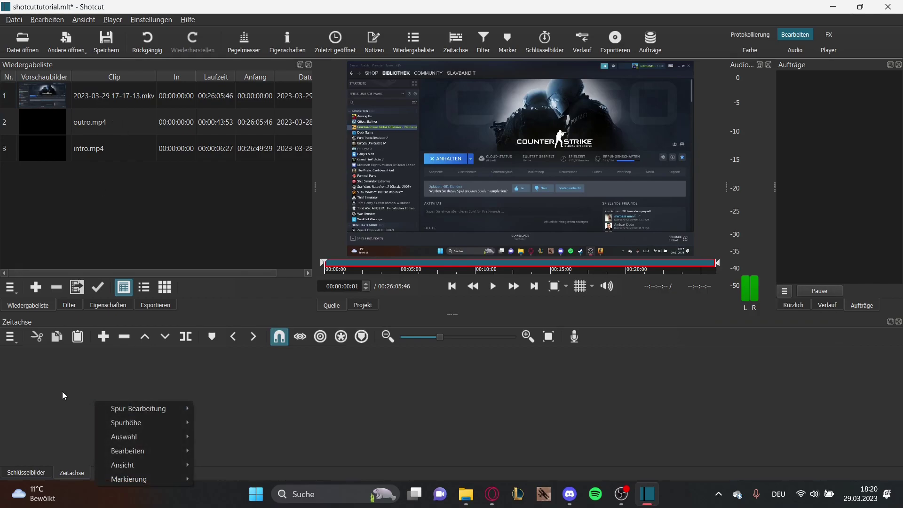
right_click(49, 377)
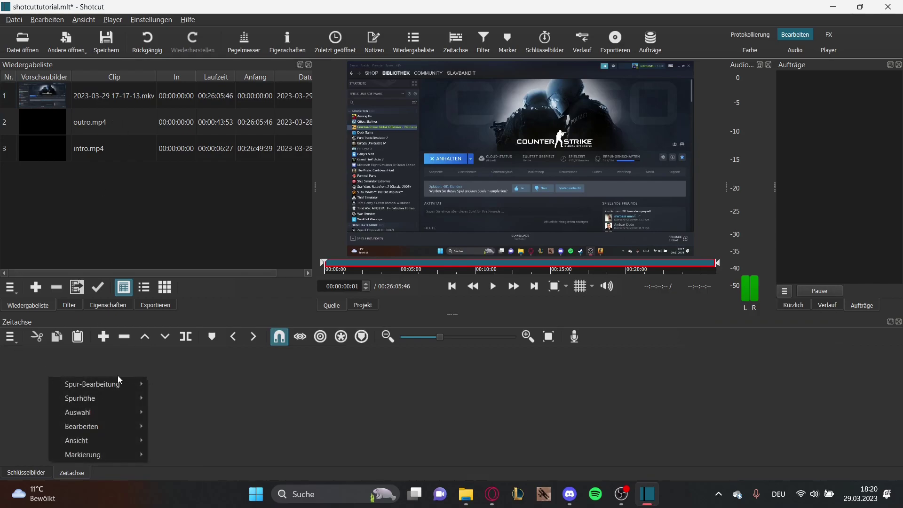
mouse_move(106, 384)
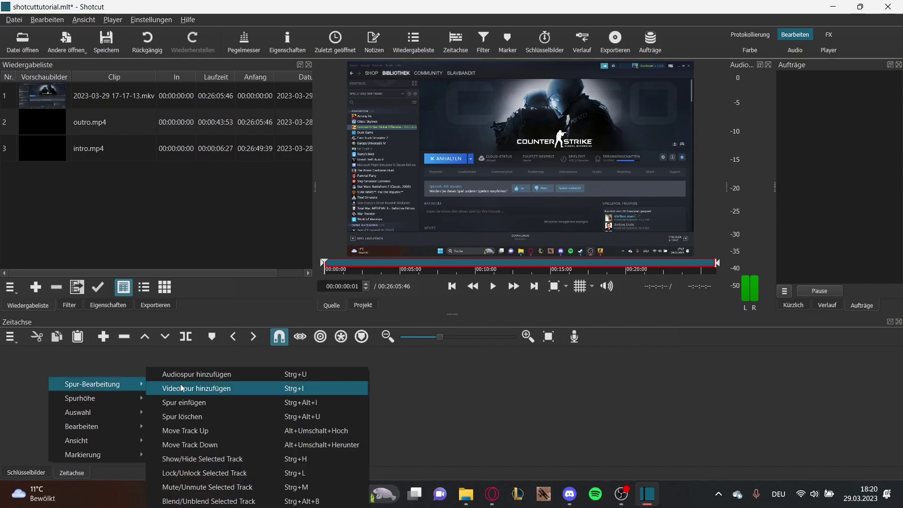
click(142, 222)
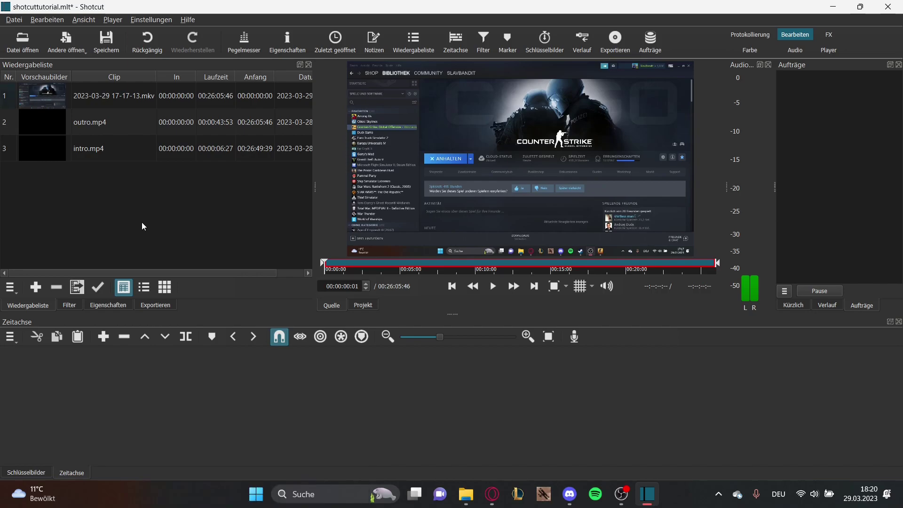
Place outro.mp4 from the playlist at the start of the timeline and preview its first seconds
drag(107, 119, 132, 366)
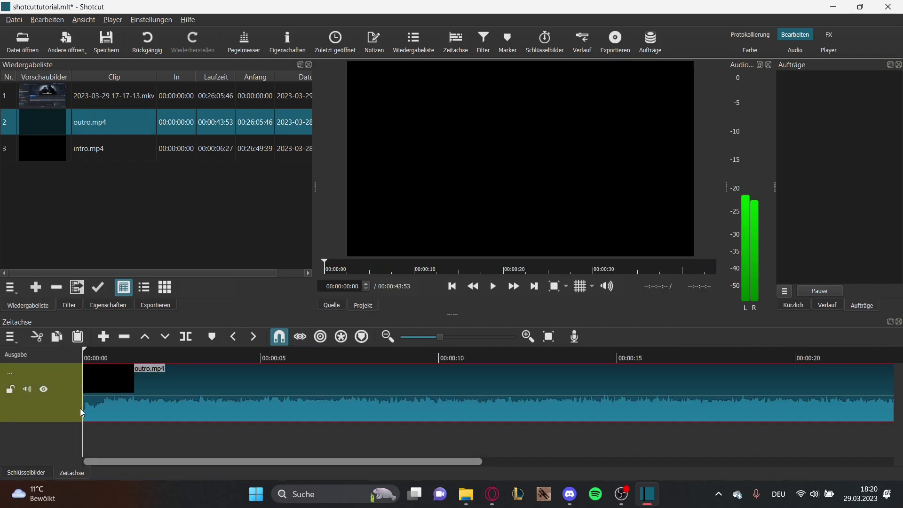
drag(102, 427, 219, 429)
click(493, 286)
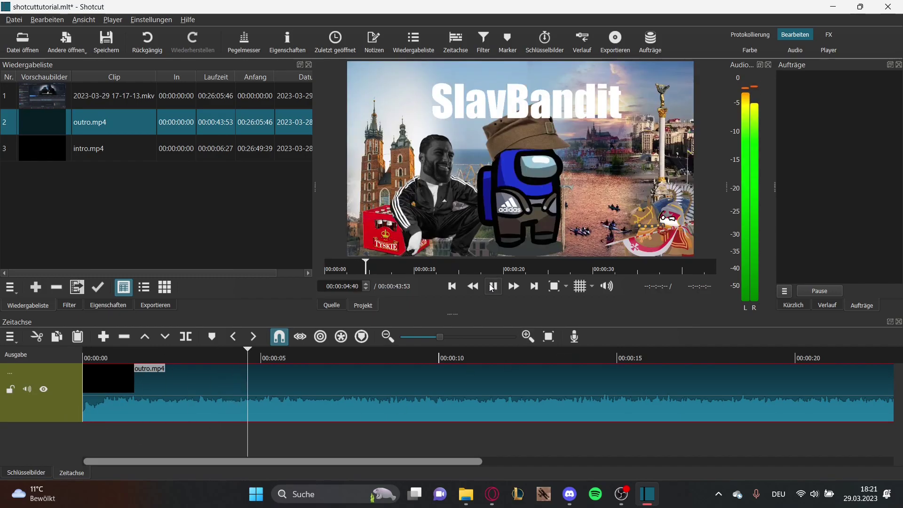
Remove the outro.mp4 clip from the timeline
right_click(308, 401)
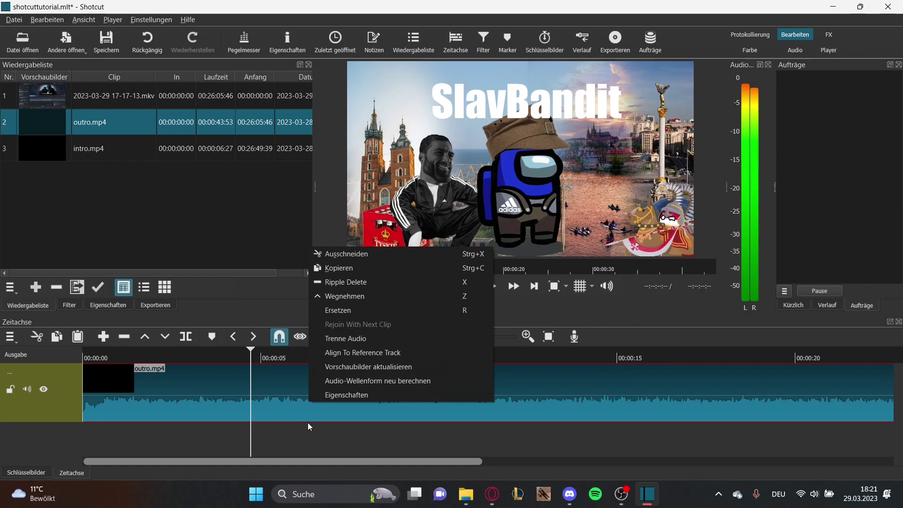
click(339, 267)
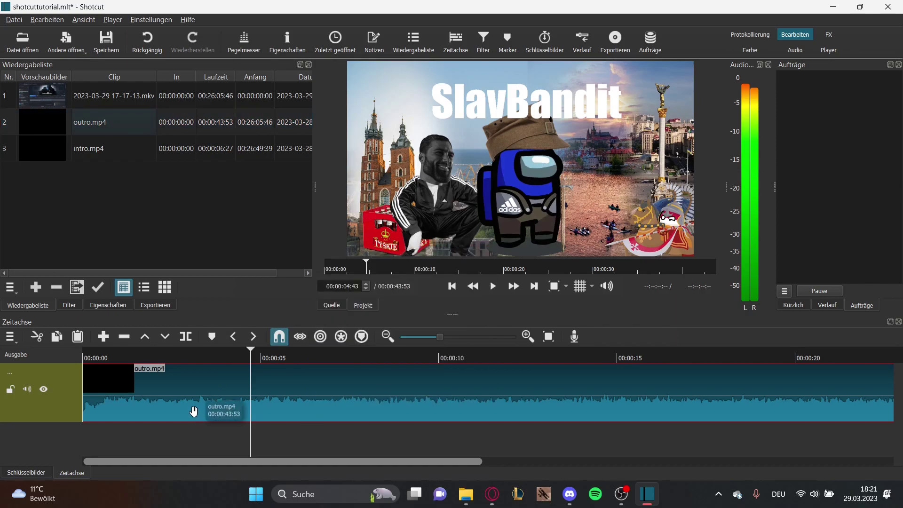
key(Delete)
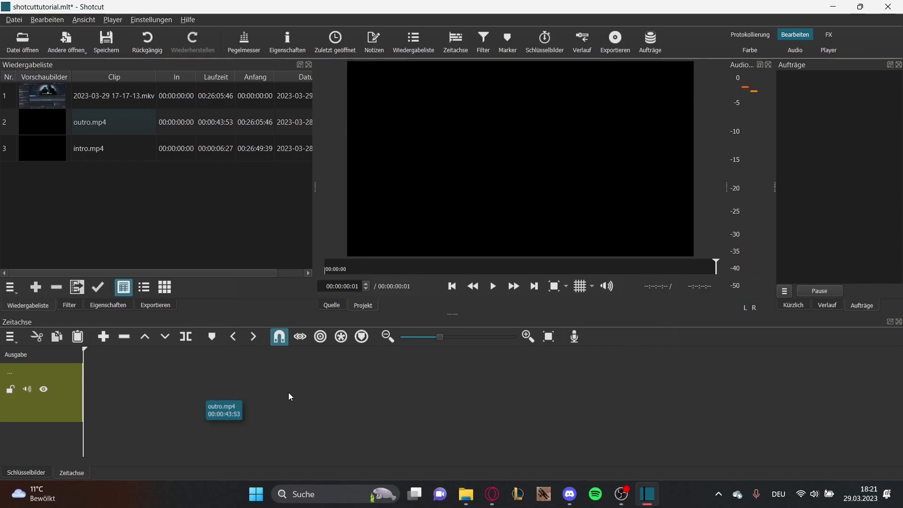
Place intro.mp4 from the playlist at the start of the timeline and preview it briefly
drag(126, 154, 87, 387)
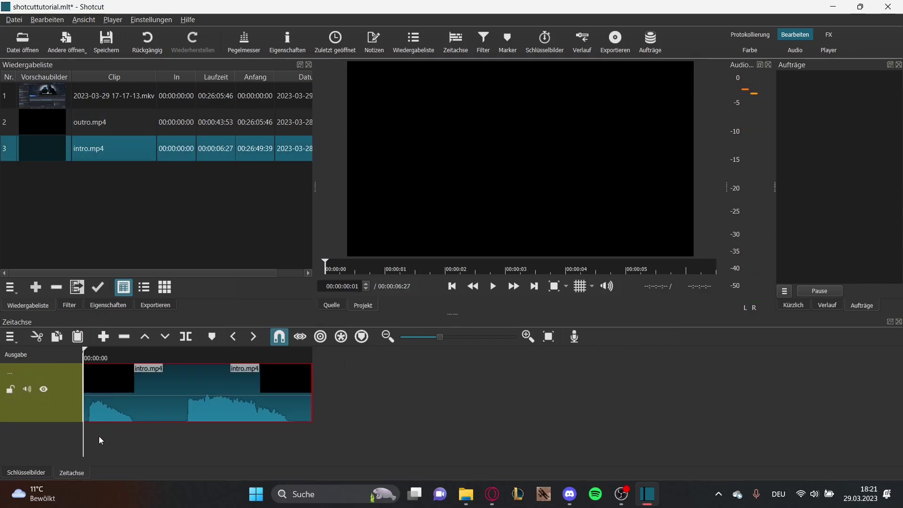
click(493, 286)
click(372, 404)
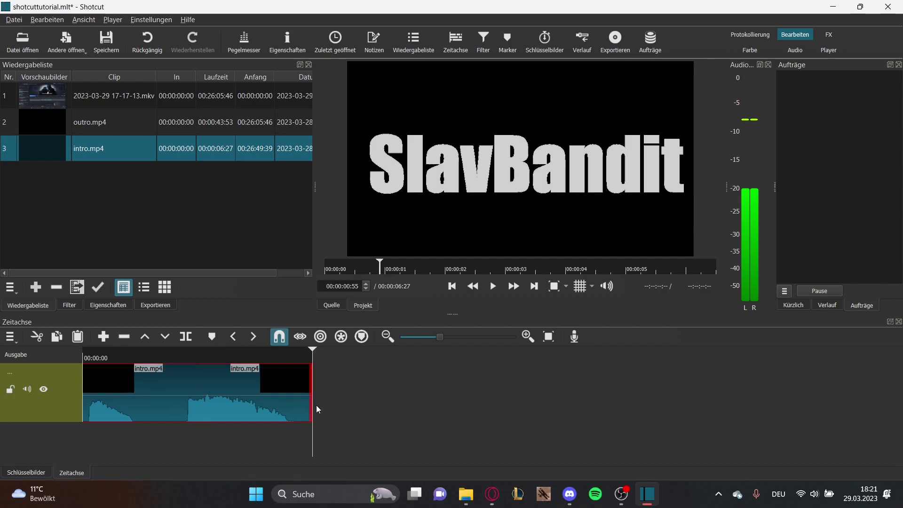
drag(116, 96, 337, 373)
click(267, 441)
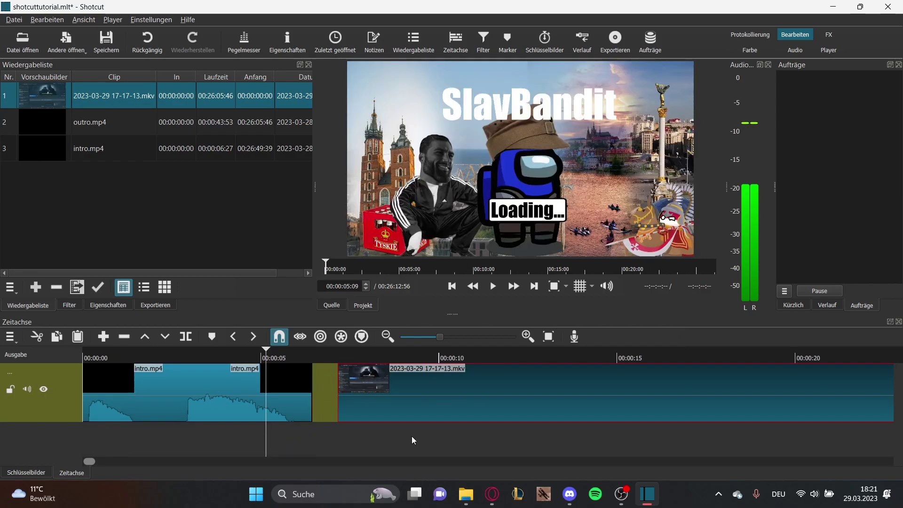
click(412, 441)
click(526, 441)
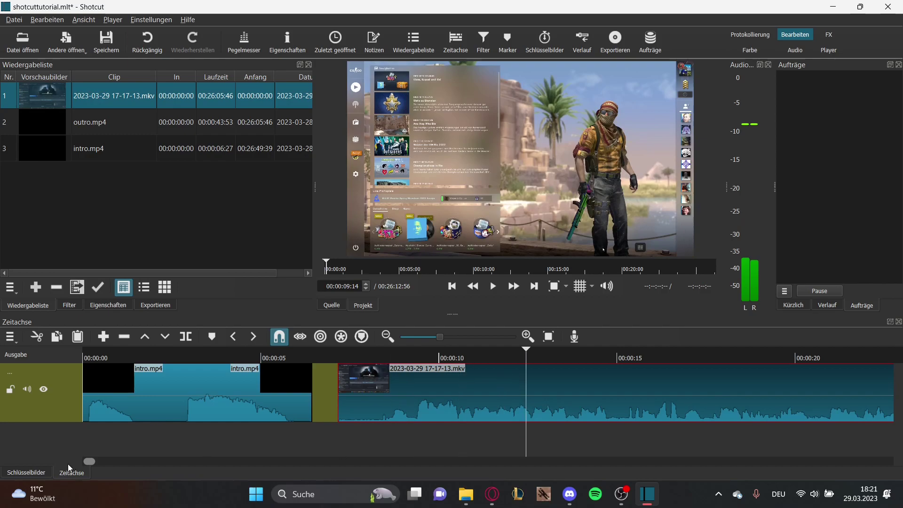
mouse_move(87, 462)
mouse_down()
mouse_move(594, 461)
mouse_move(702, 472)
mouse_move(893, 460)
mouse_move(525, 473)
mouse_move(90, 463)
mouse_up()
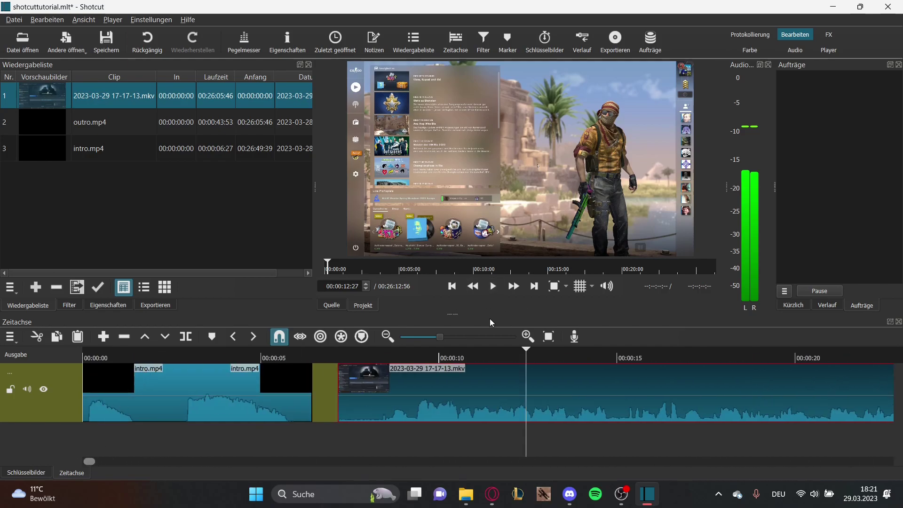
drag(462, 314, 463, 251)
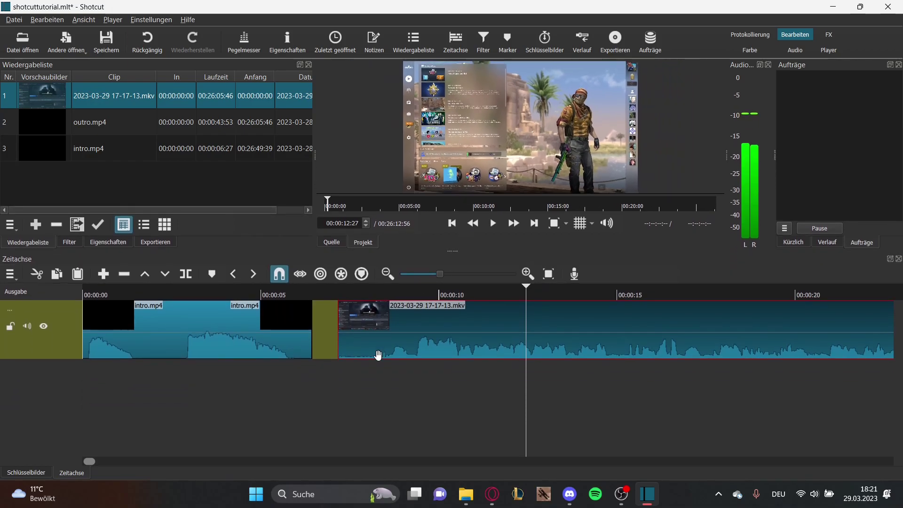
drag(460, 346, 438, 344)
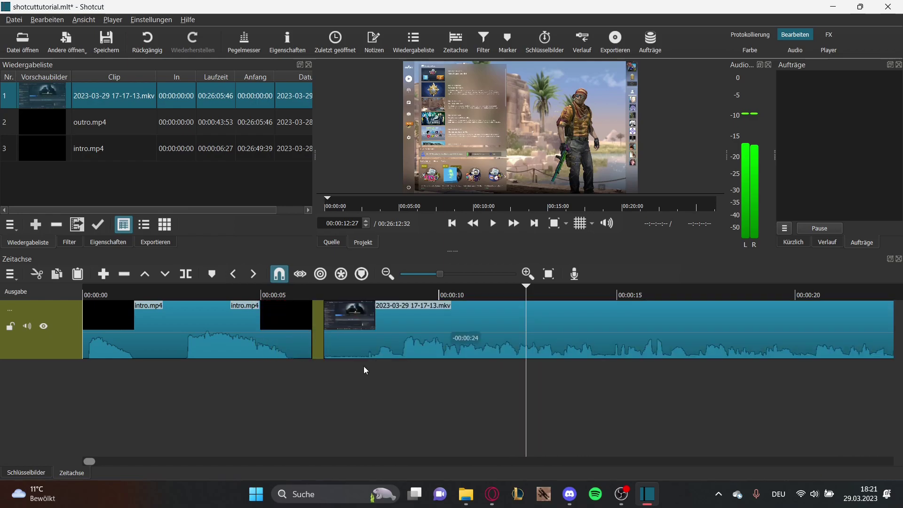
Play the start of the recording to find the cut point and split the clip at 00:00:08:56
click(326, 373)
click(492, 224)
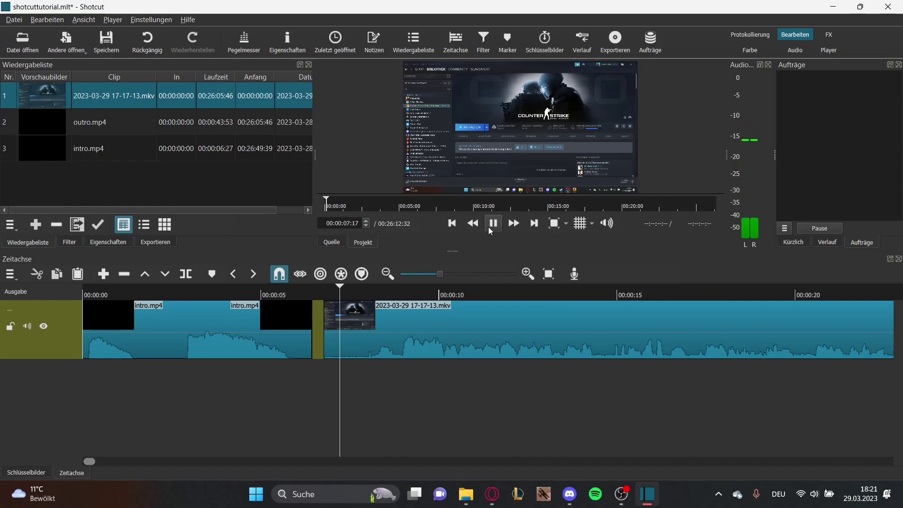
key(space)
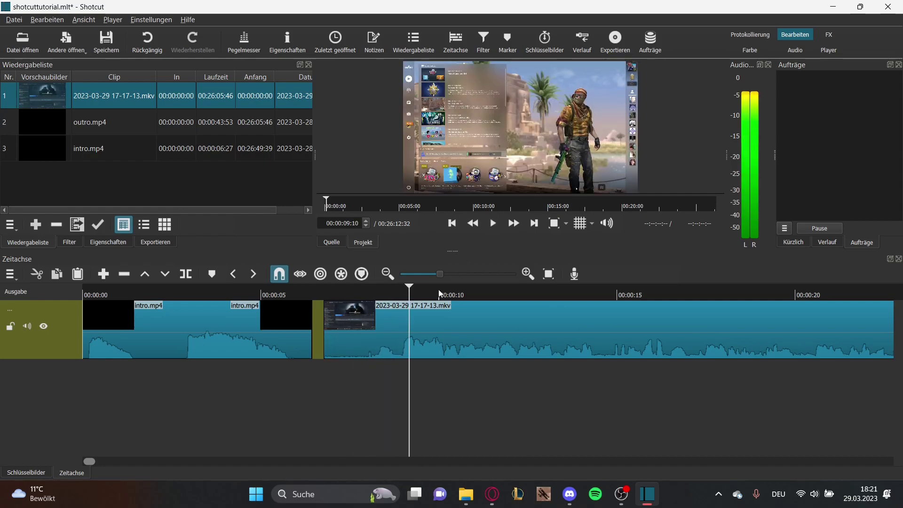
click(472, 224)
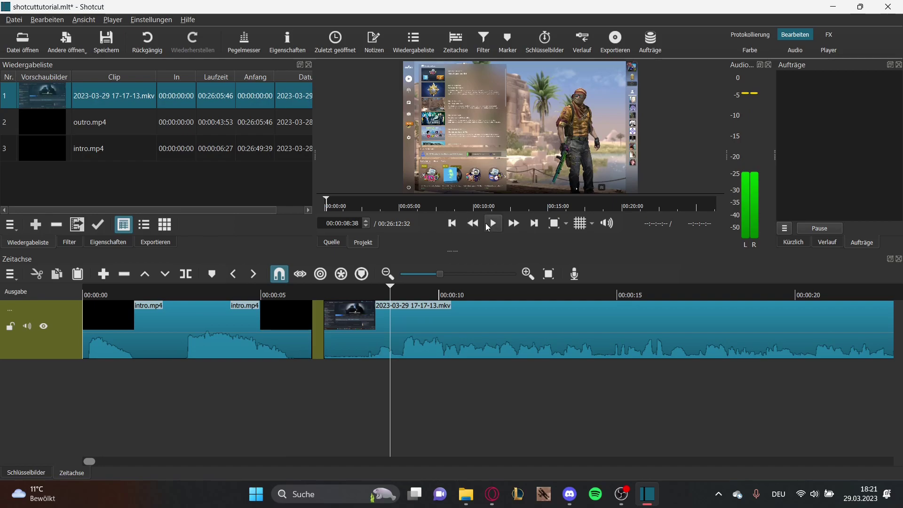
click(492, 223)
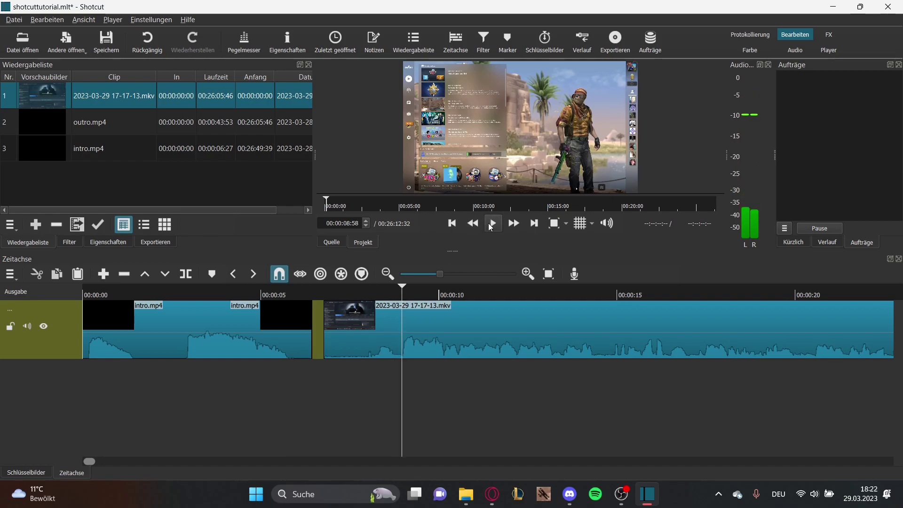
click(428, 338)
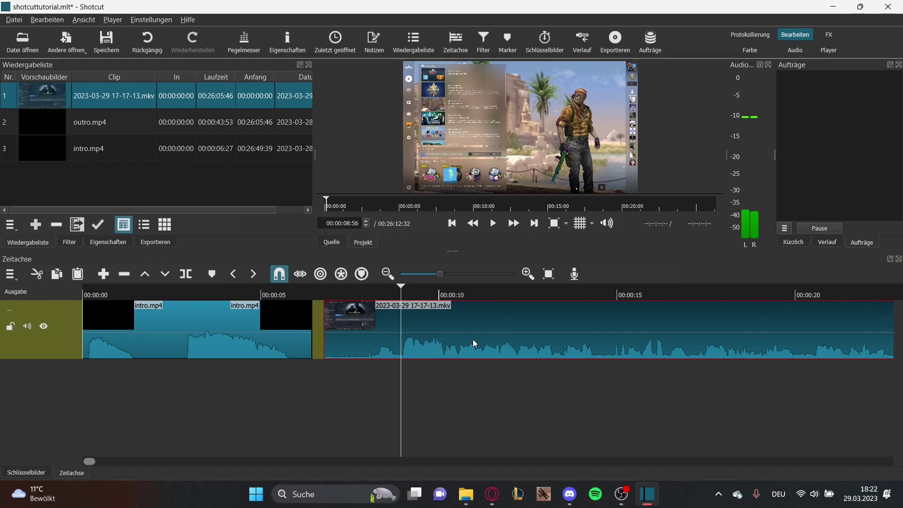
key(s)
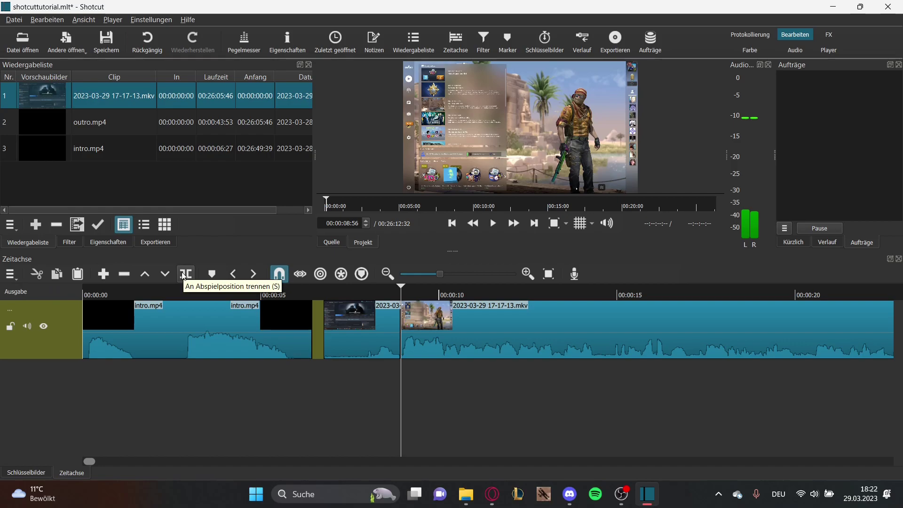
Ripple-delete the short first piece of the split recording
click(369, 341)
click(357, 382)
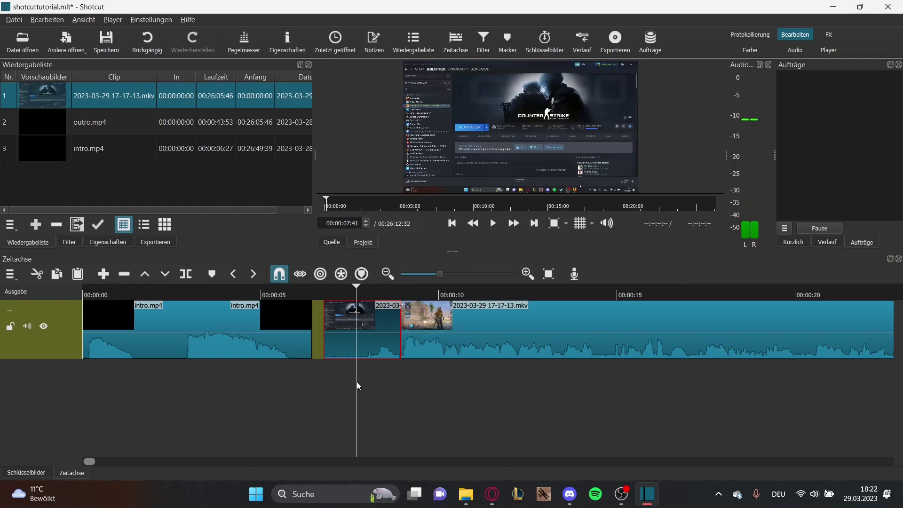
right_click(369, 332)
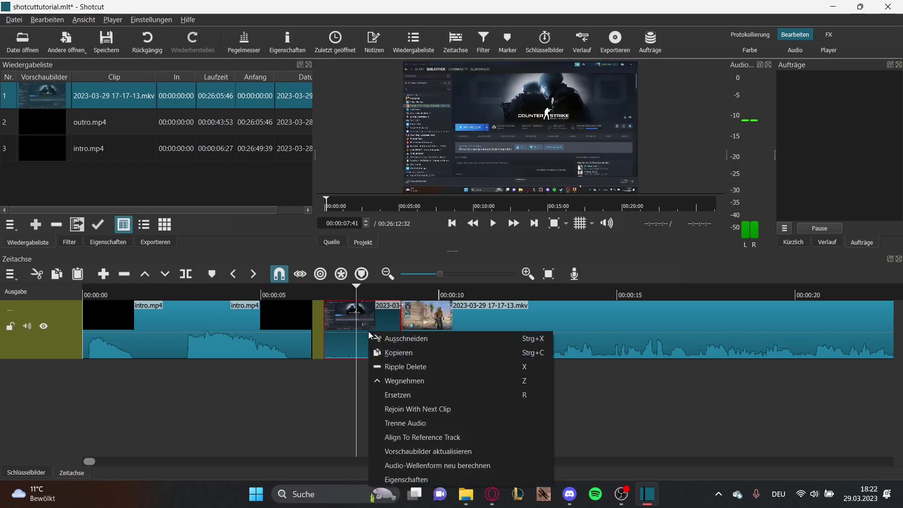
click(342, 342)
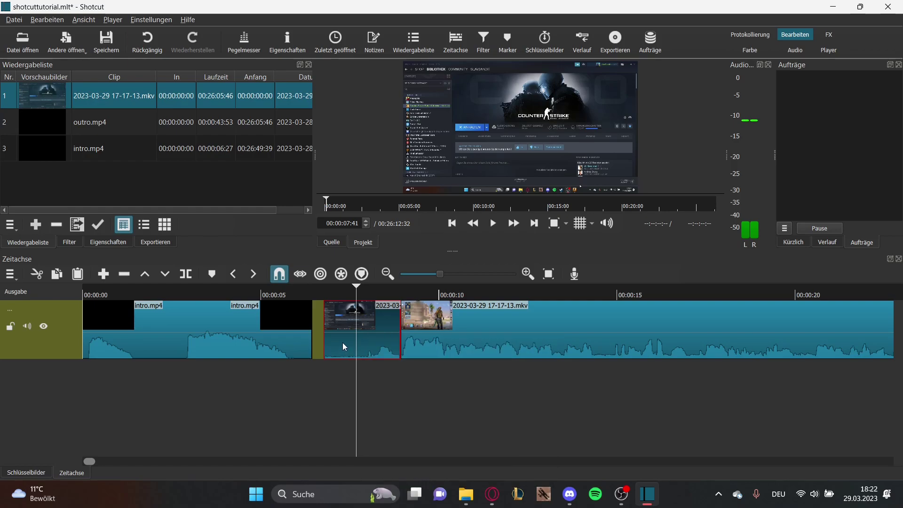
right_click(343, 343)
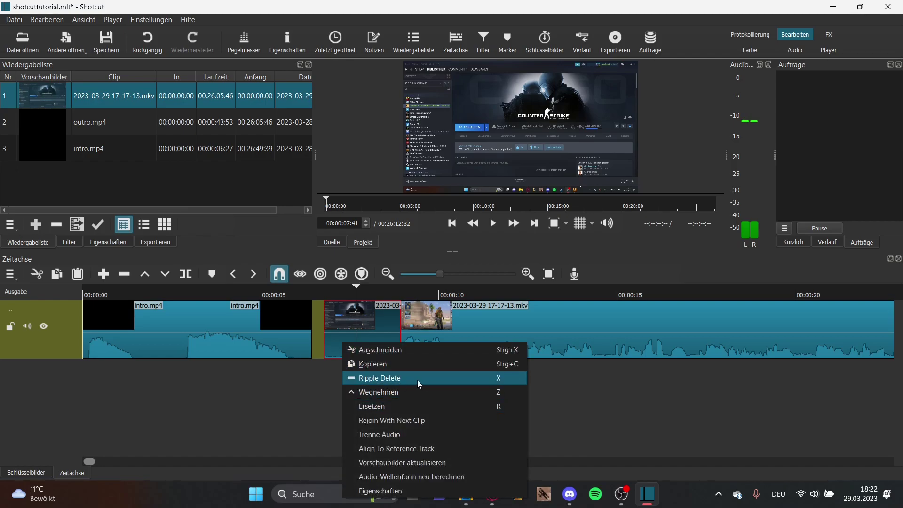
click(376, 379)
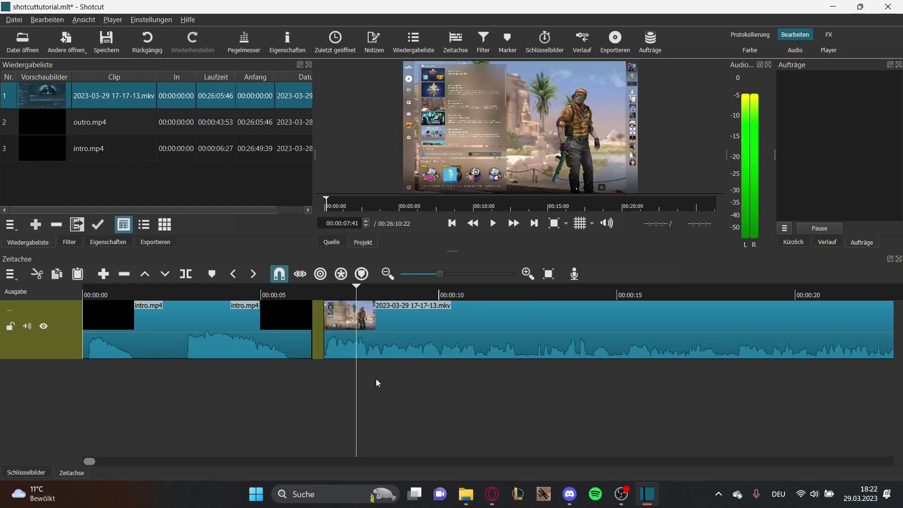
Try a very short crossfade by overlapping the recording with the end of the intro, preview it, and undo it
drag(454, 346, 422, 350)
click(287, 376)
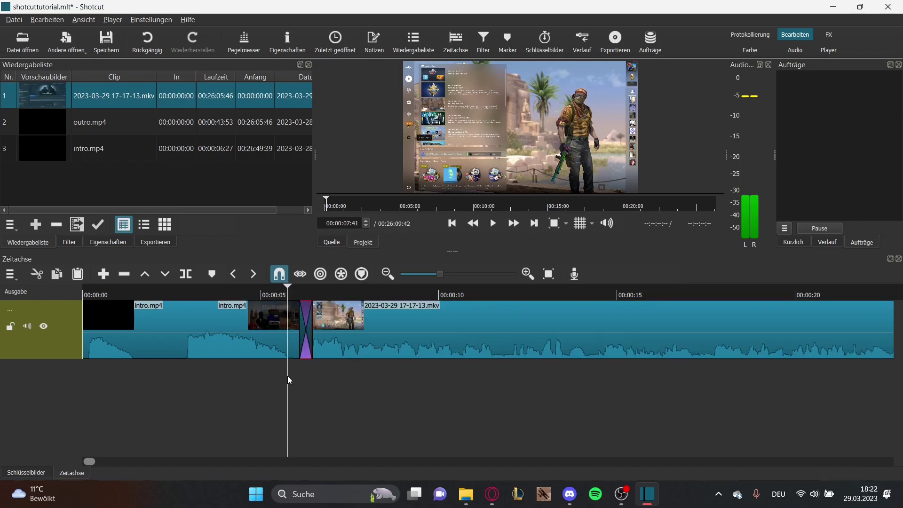
click(497, 223)
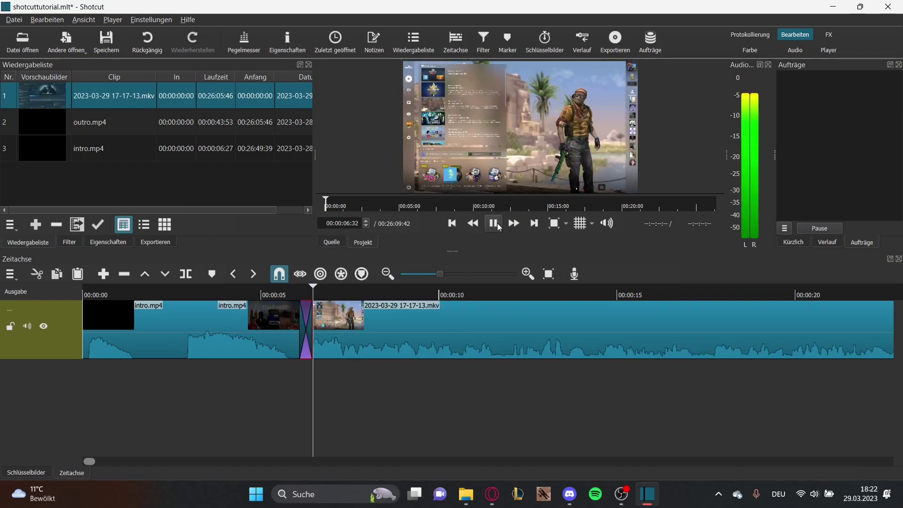
click(497, 223)
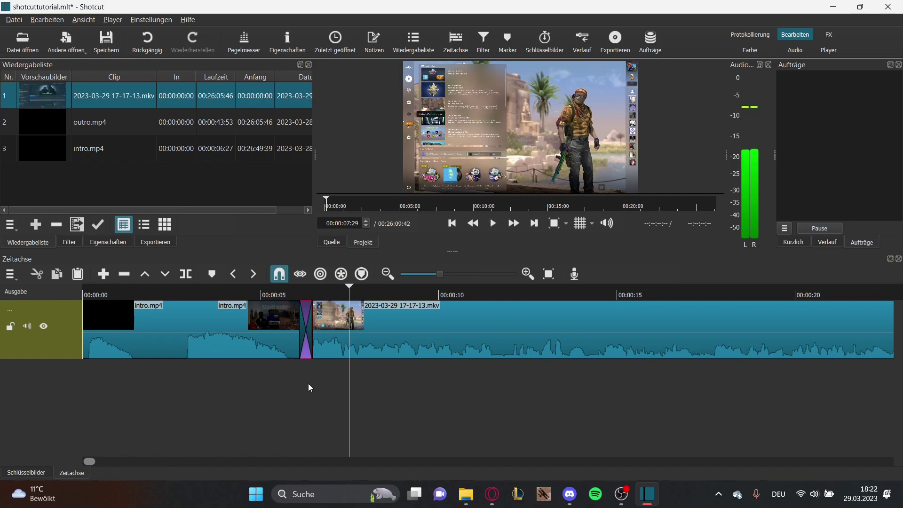
click(150, 38)
Try a crossfade of about two seconds between the intro and the recording, preview it, and undo it
drag(445, 342, 363, 348)
click(236, 385)
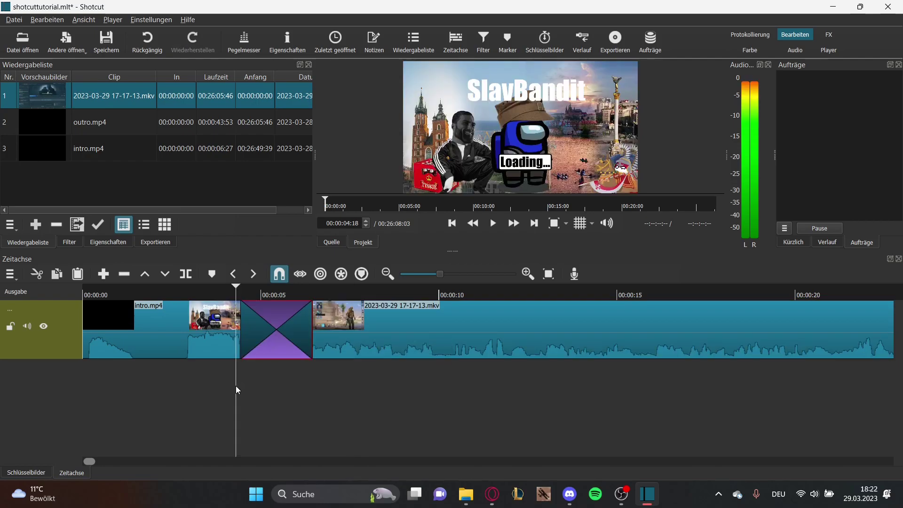
click(493, 223)
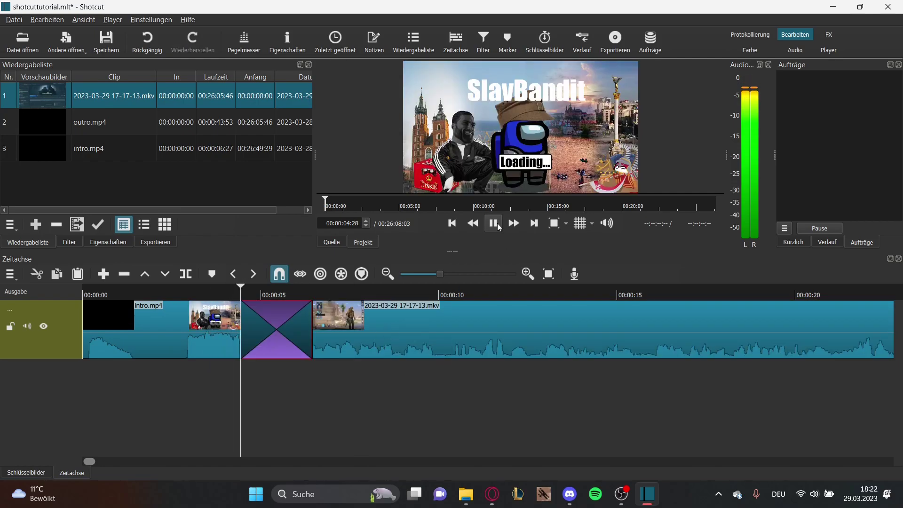
click(493, 223)
click(148, 40)
Overlap the recording with the end of the intro by just under one second to form a crossfade, and preview it
drag(423, 353, 382, 359)
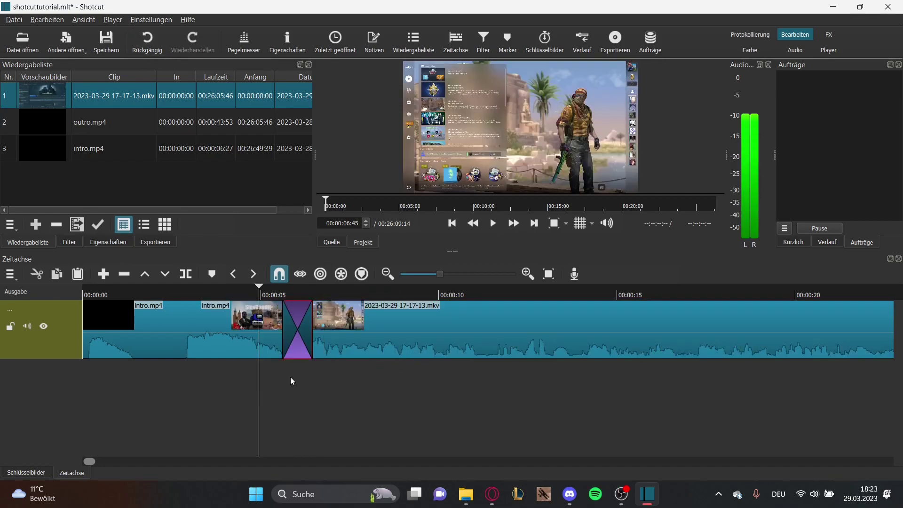
click(492, 224)
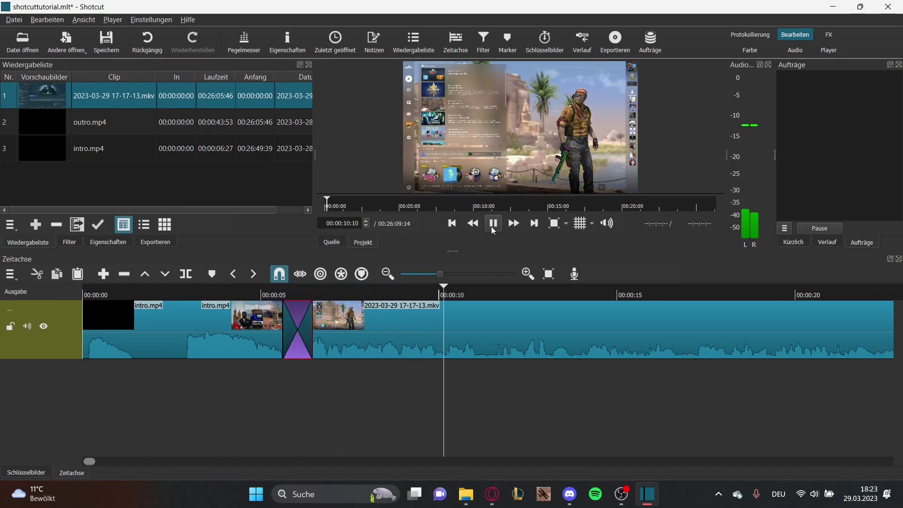
click(492, 224)
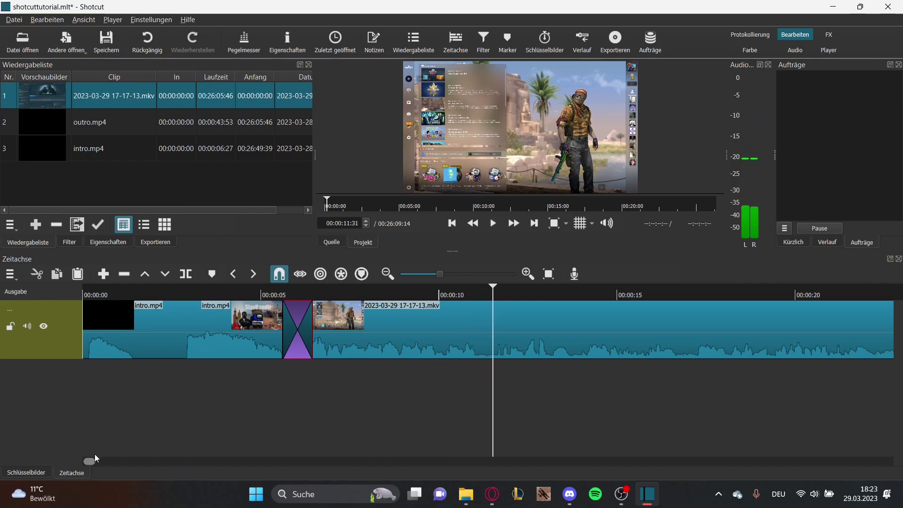
Switch to File Explorer and import kokarde.png from the YouTube folder's Bilder subfolder into the Shotcut playlist
drag(88, 461, 91, 461)
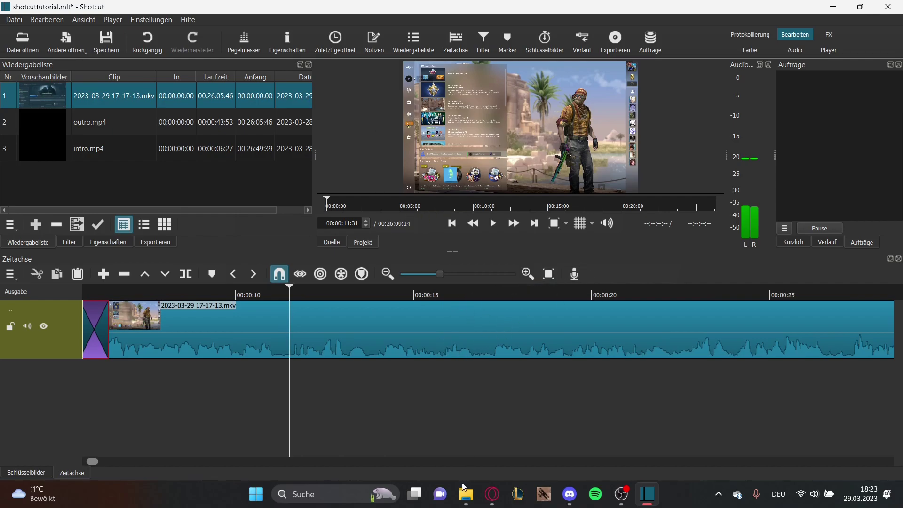
mouse_move(465, 492)
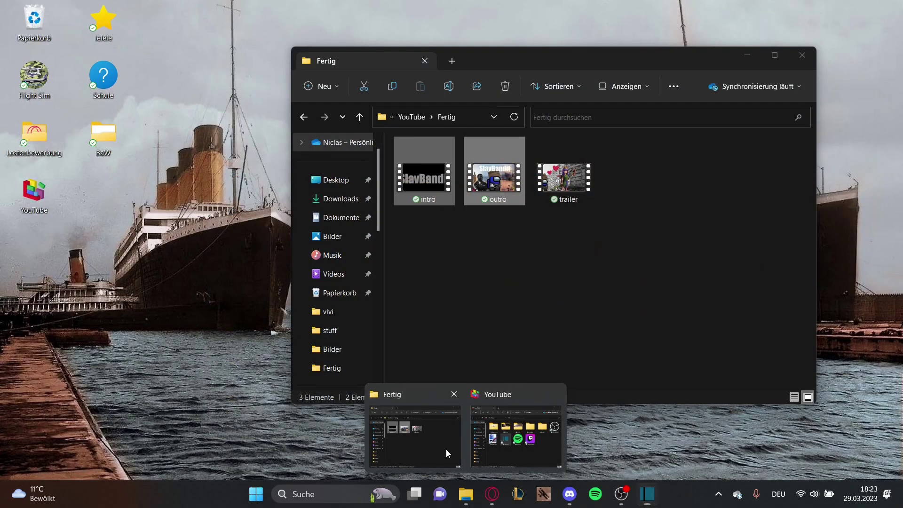
click(444, 451)
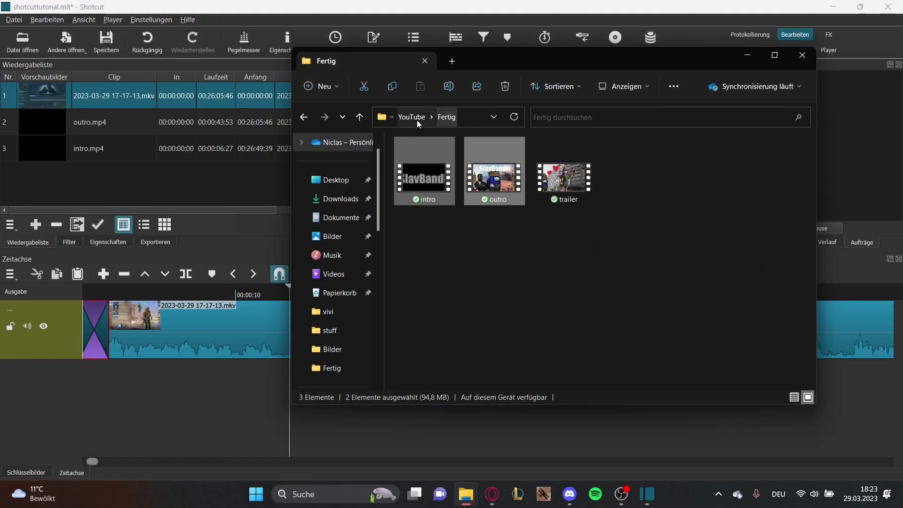
click(416, 120)
double_click(506, 164)
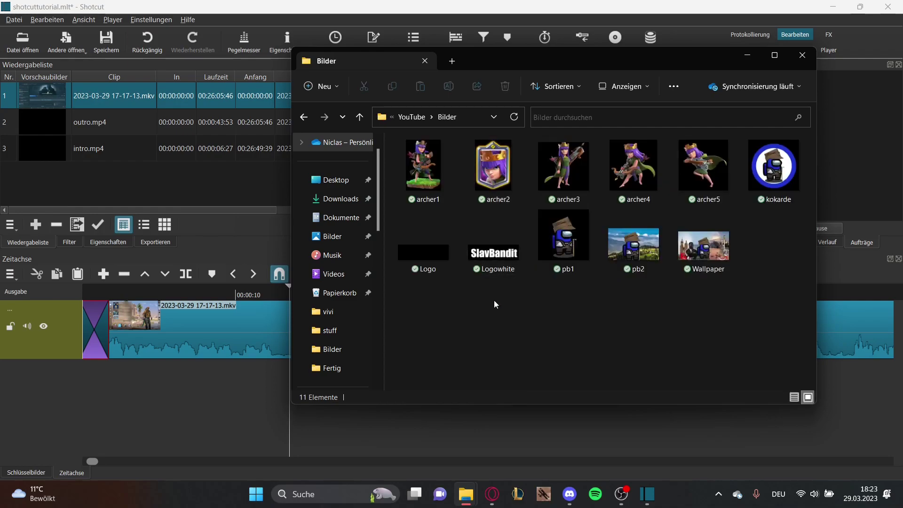
drag(773, 169, 108, 184)
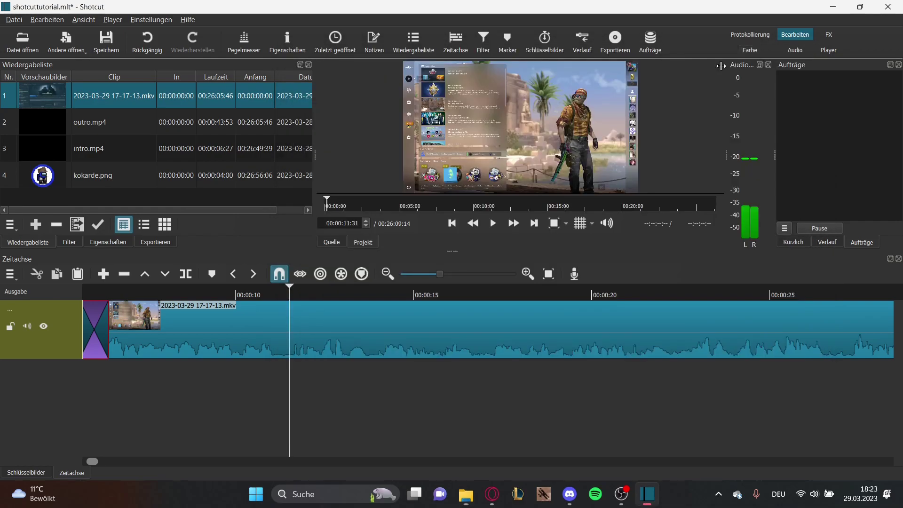
Add a second video track to the timeline
click(356, 416)
right_click(340, 395)
mouse_move(372, 401)
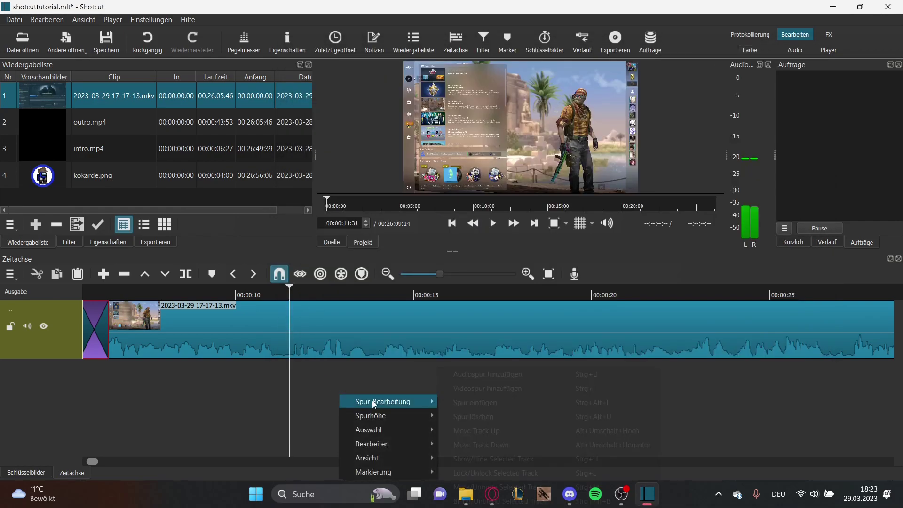
click(484, 387)
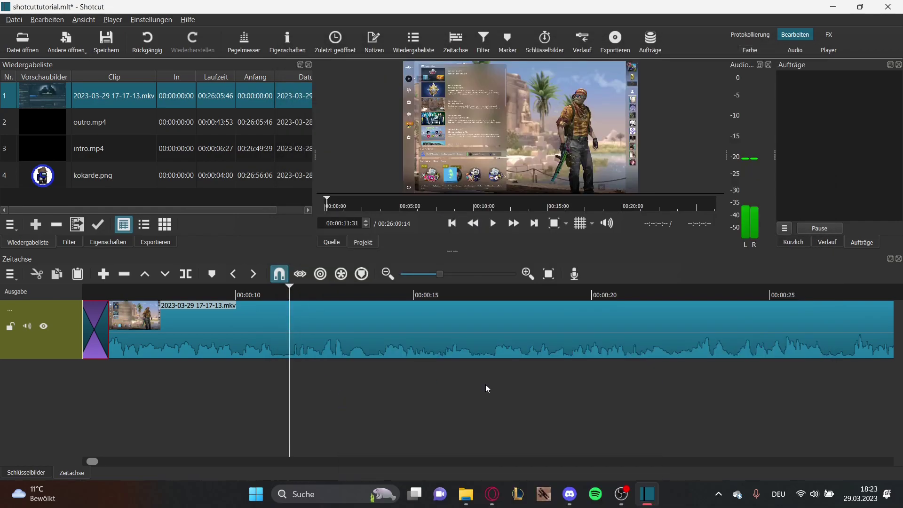
Place kokarde.png on the upper video track starting just after the crossfade and shorten it to 00:00:02:08
drag(43, 171, 216, 330)
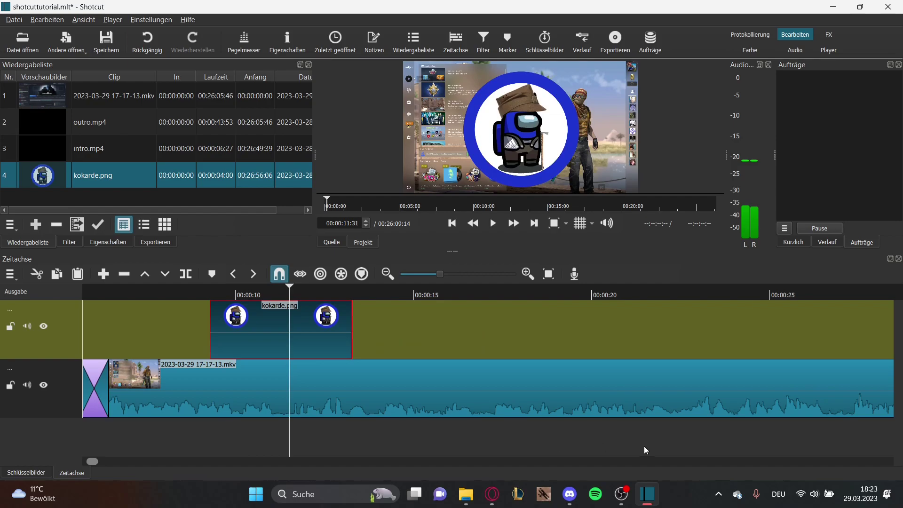
drag(91, 460, 89, 460)
drag(371, 347, 282, 346)
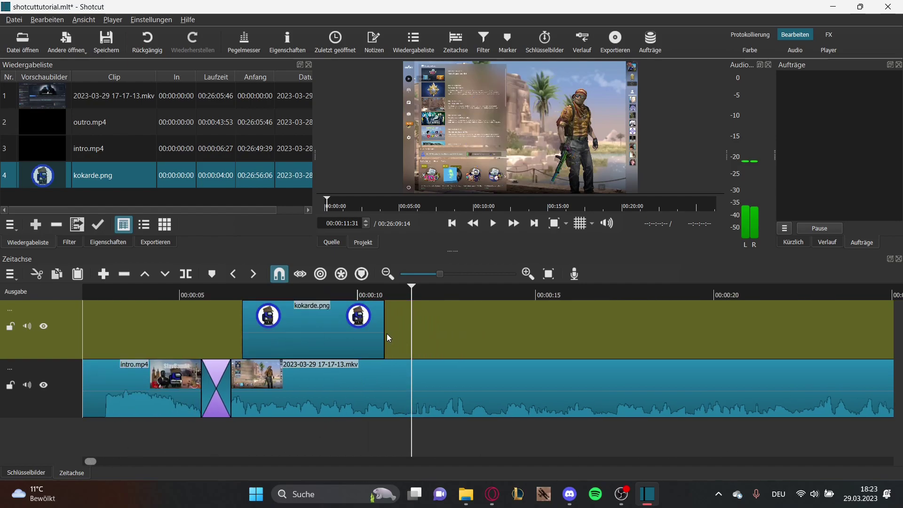
drag(383, 333, 318, 333)
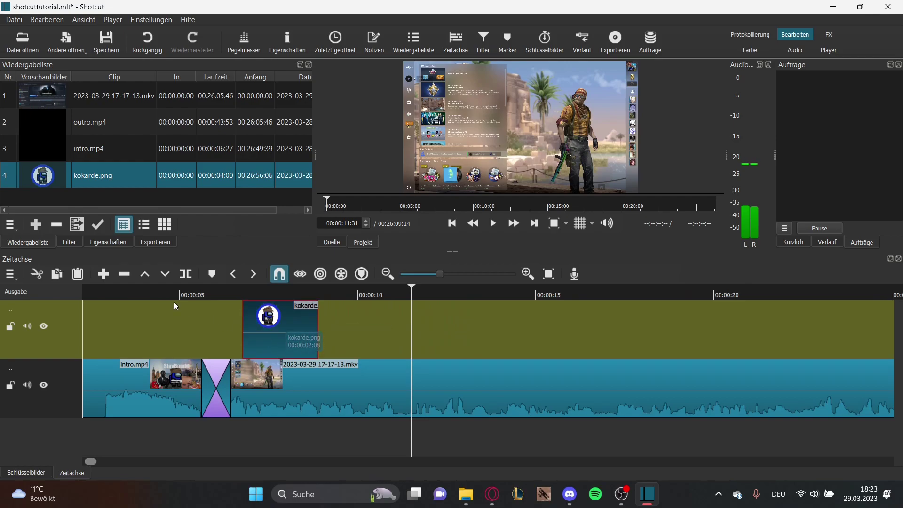
Add the Video einblenden and Video ausblenden filters to the kokarde.png clip
click(69, 243)
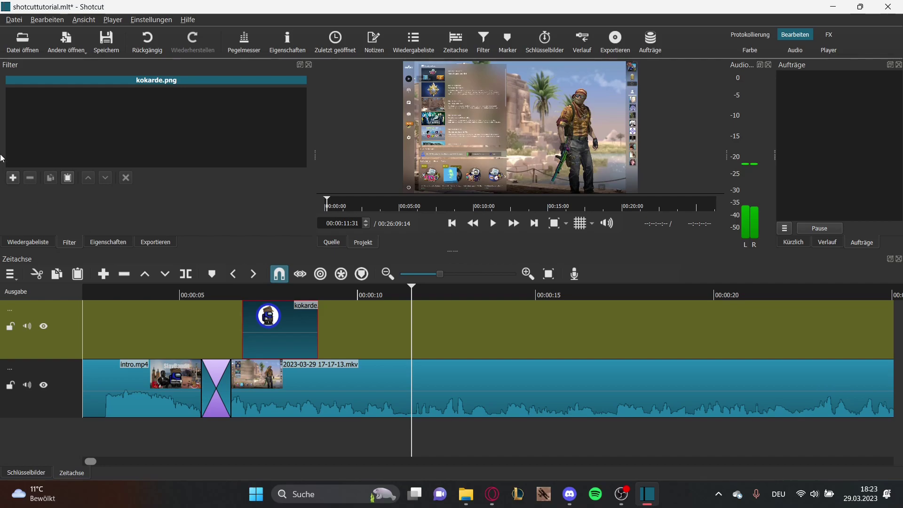
click(12, 180)
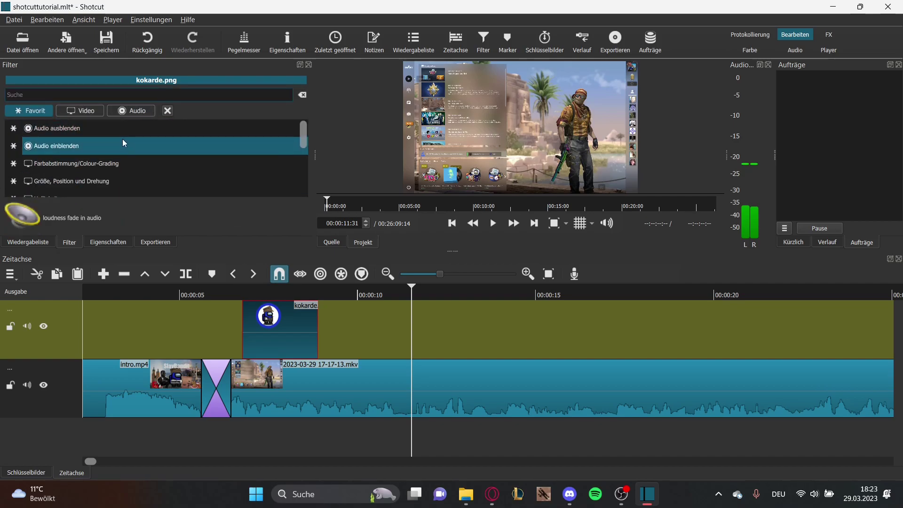
scroll(124, 144, down, 3)
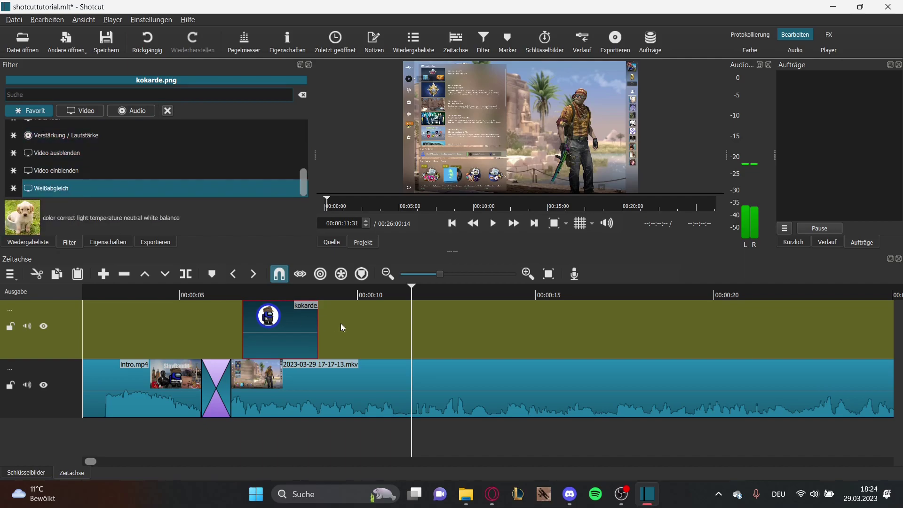
click(66, 169)
click(13, 178)
scroll(67, 179, down, 10)
click(70, 160)
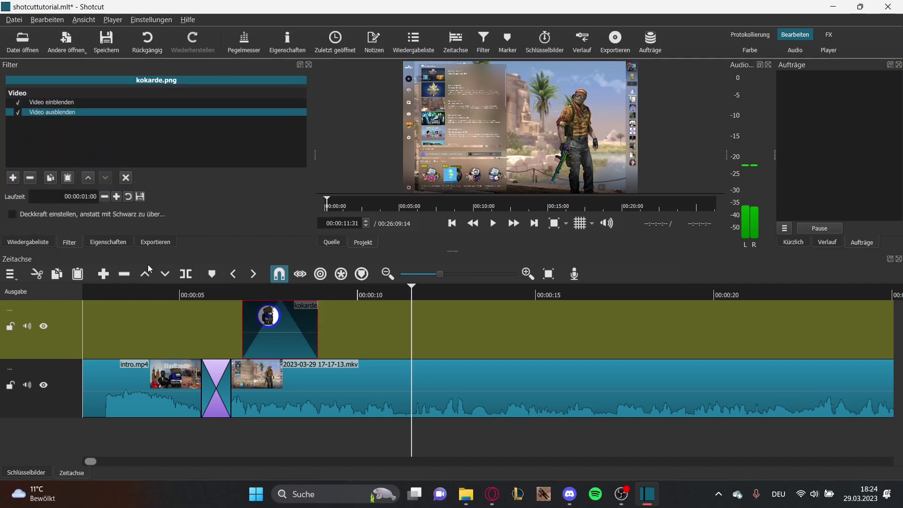
Preview the fade-in and fade-out of kokarde.png, playing from the crossfade to just past the end of the image
click(223, 343)
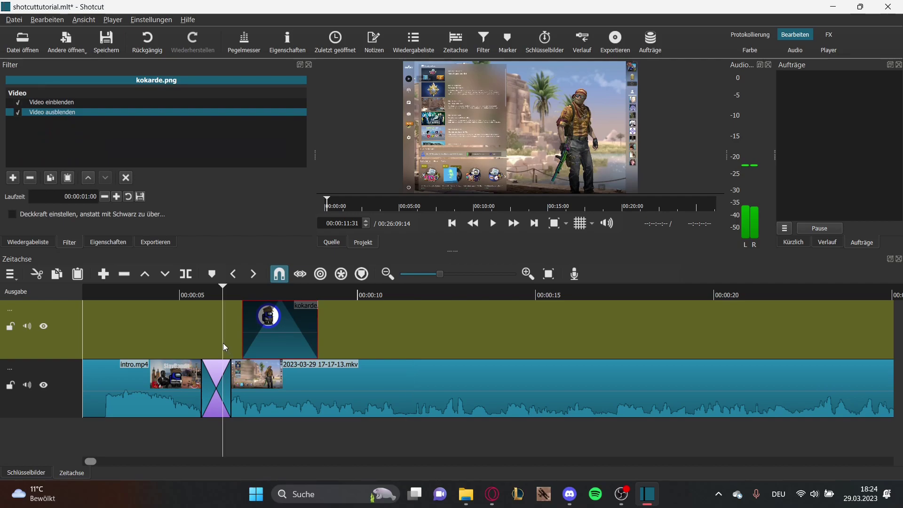
click(492, 223)
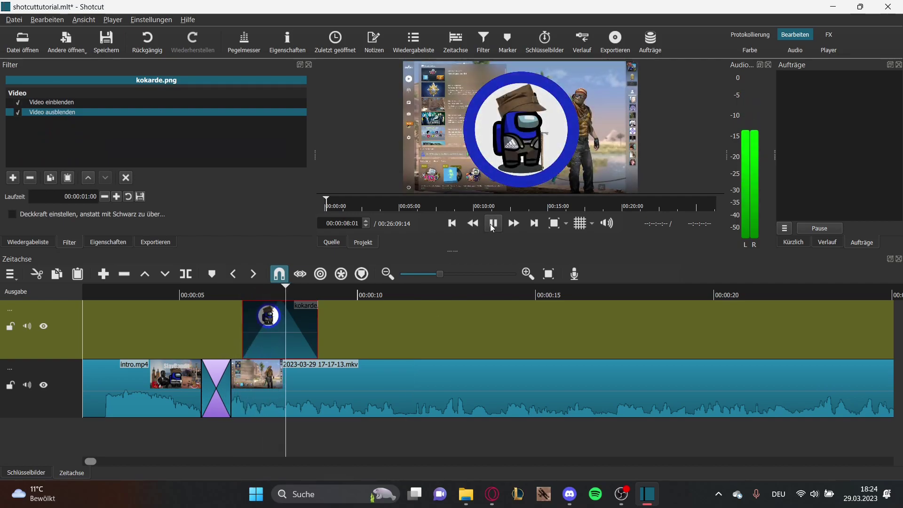
click(493, 224)
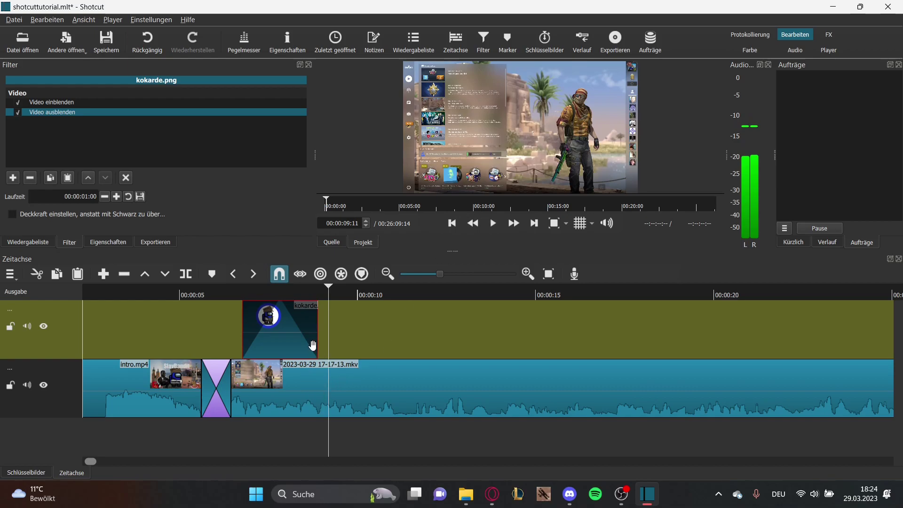
Remove both fade filters from kokarde.png and add the Größe, Position und Drehung filter, with the playhead on the image
click(34, 177)
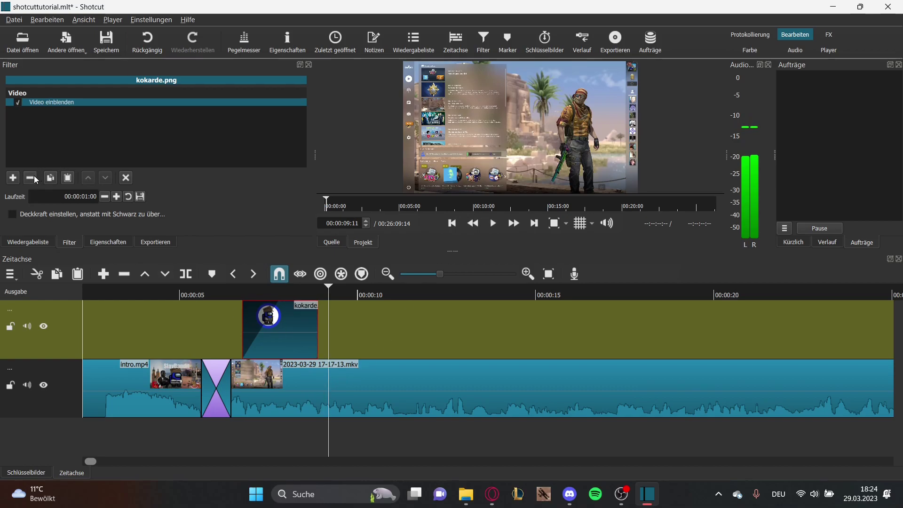
click(13, 177)
scroll(60, 173, up, 3)
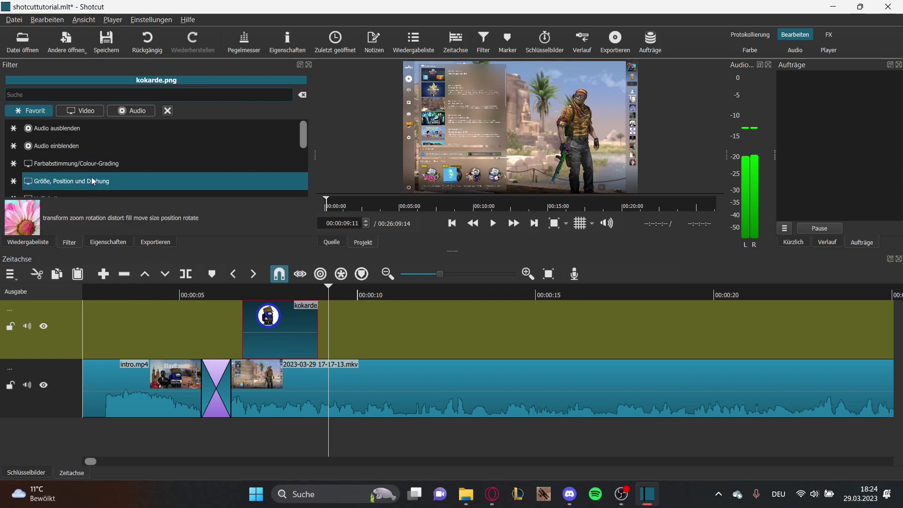
scroll(85, 151, down, 1)
scroll(84, 148, up, 1)
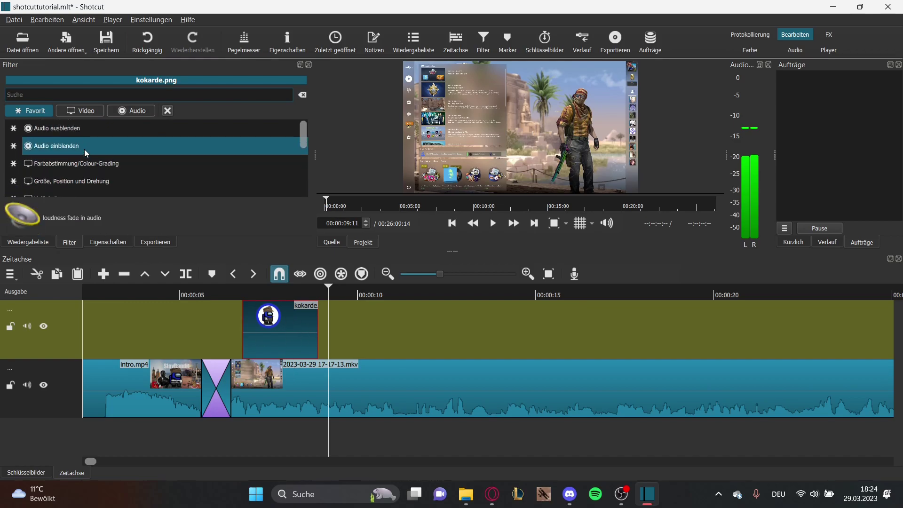
click(82, 181)
click(267, 433)
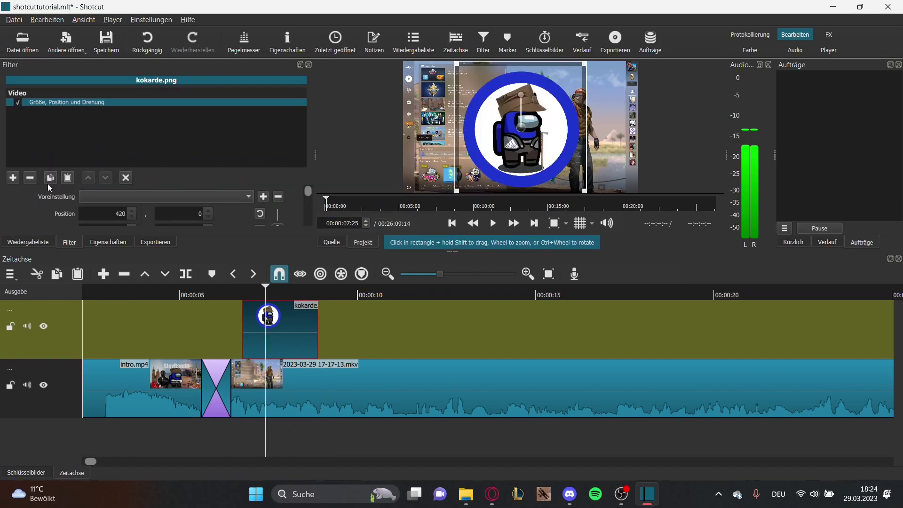
Resize the workspace panels to give the filter settings and the video preview more room
mouse_move(453, 253)
mouse_down()
mouse_move(459, 362)
mouse_move(458, 254)
mouse_up()
drag(775, 156, 813, 155)
drag(314, 155, 281, 157)
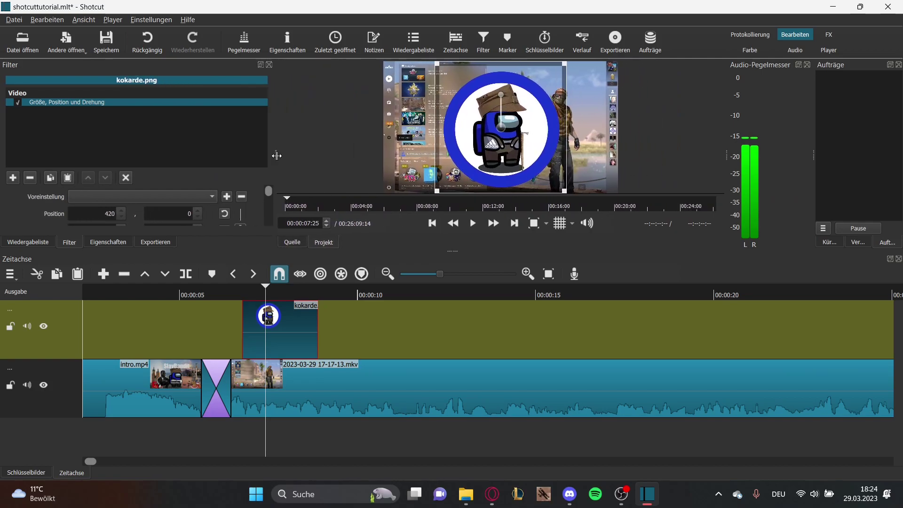
drag(454, 256, 472, 450)
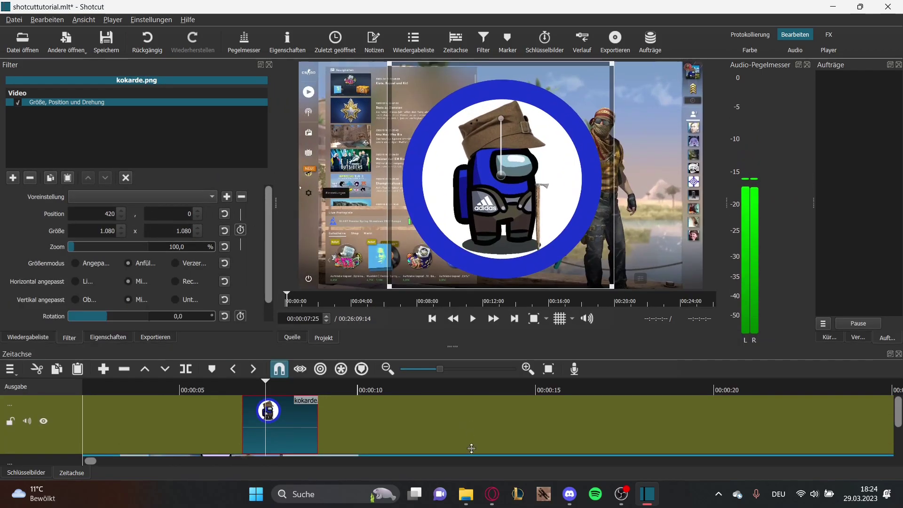
drag(275, 198, 323, 213)
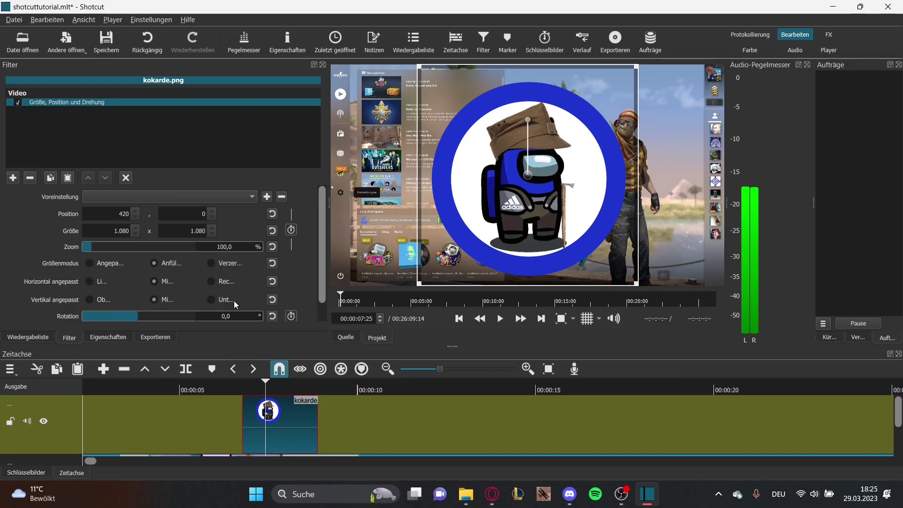
drag(319, 245, 319, 270)
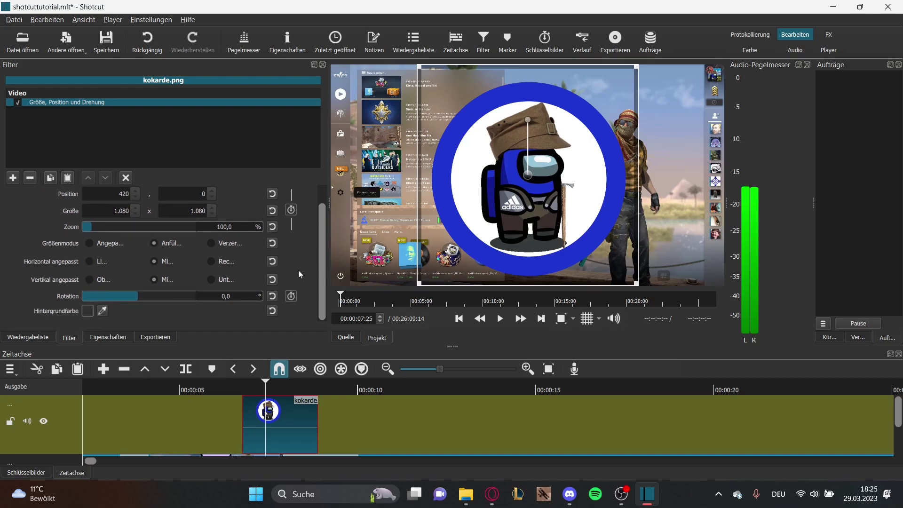
scroll(173, 205, up, 1)
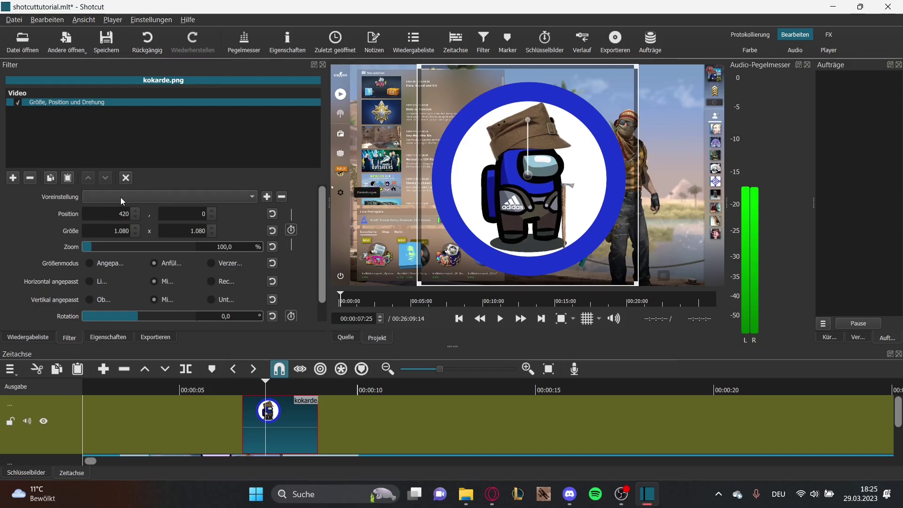
Shrink kokarde.png in the preview to about 604 x 604 at position 876, 476
drag(424, 71, 520, 165)
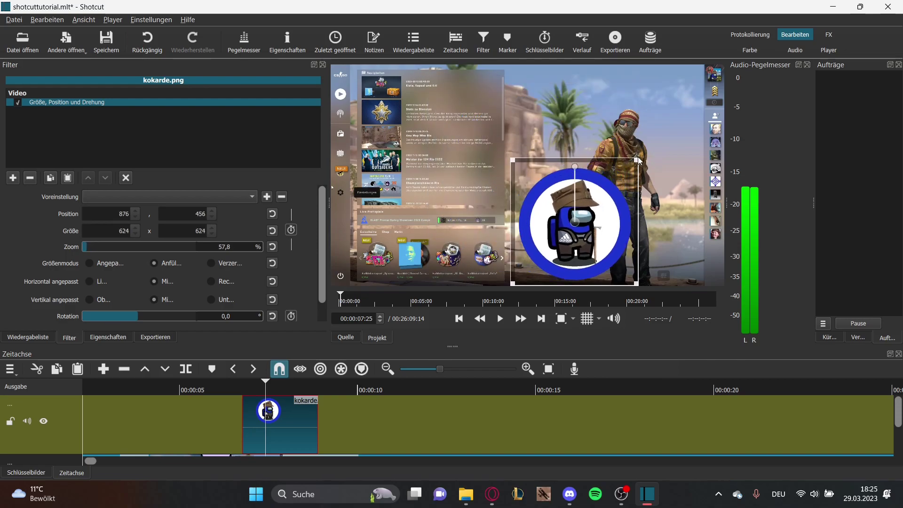
drag(575, 161, 577, 166)
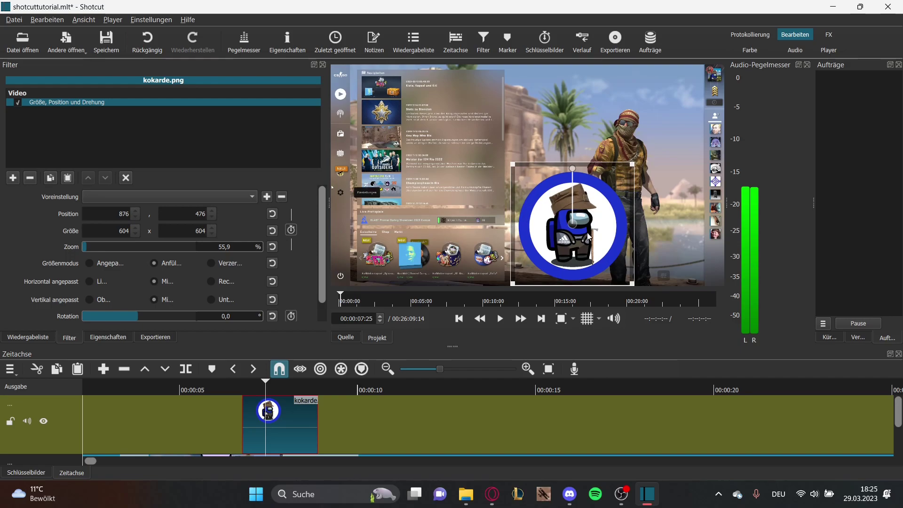
Try rotating kokarde.png by 22.5°, reset the rotation, and move the image to about position 217, 152
drag(572, 168, 595, 165)
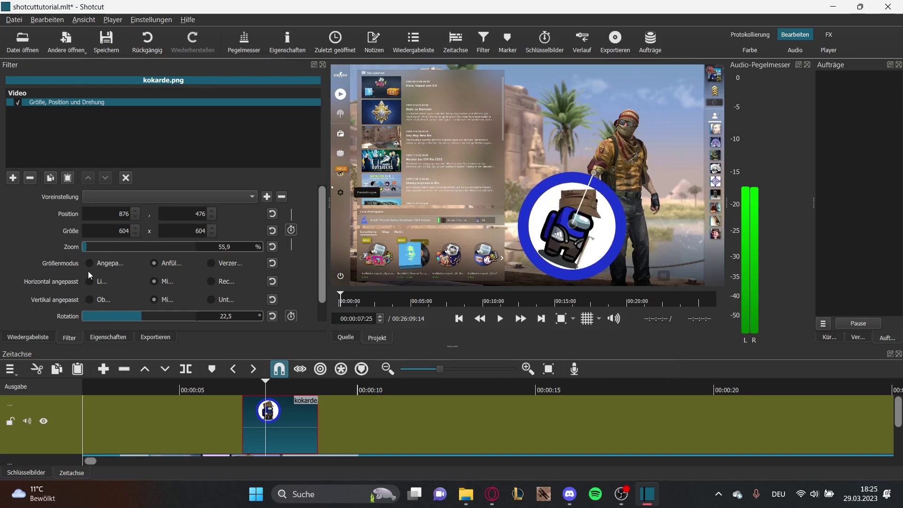
click(272, 317)
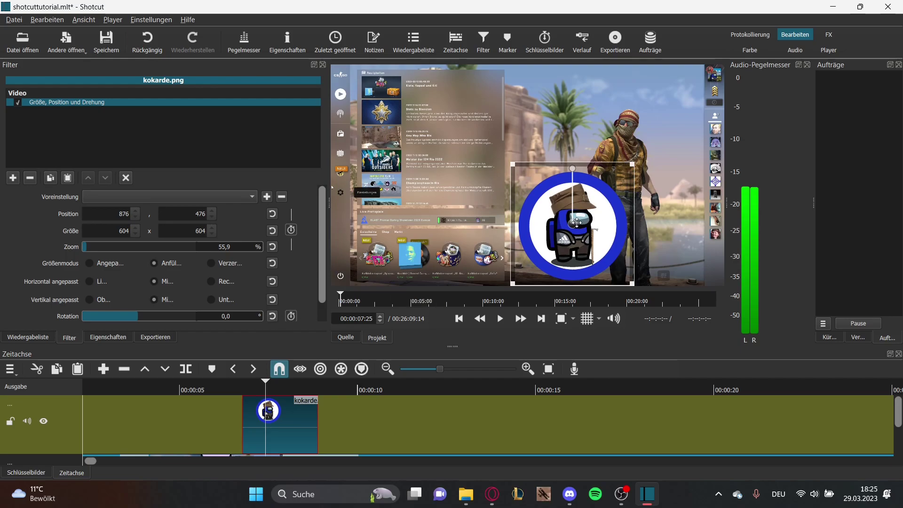
drag(573, 227, 423, 160)
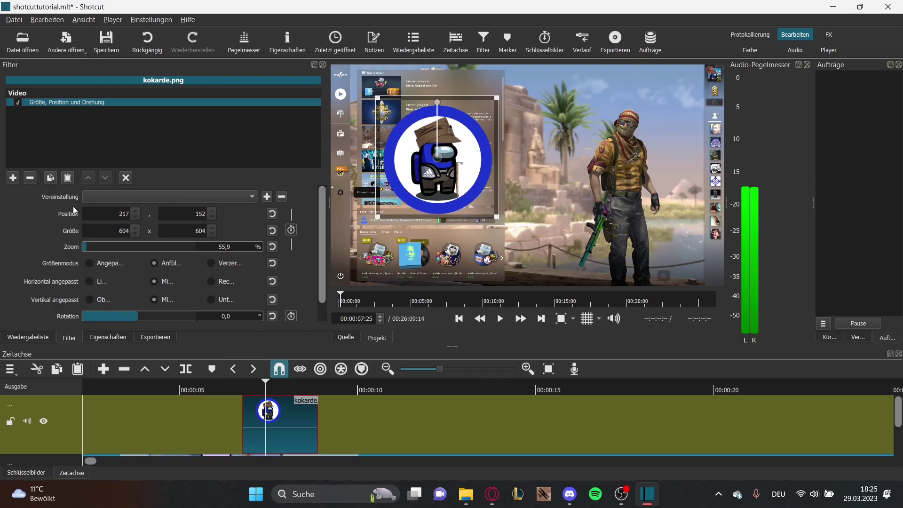
Apply the preset Langsam nach rechts bewegen to the Größe, Position und Drehung filter of kokarde.png
click(115, 196)
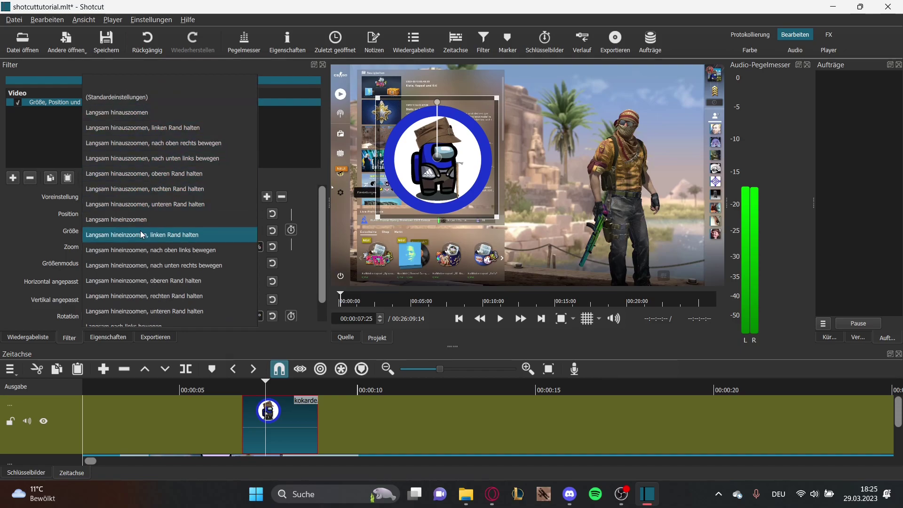
scroll(140, 221, down, 3)
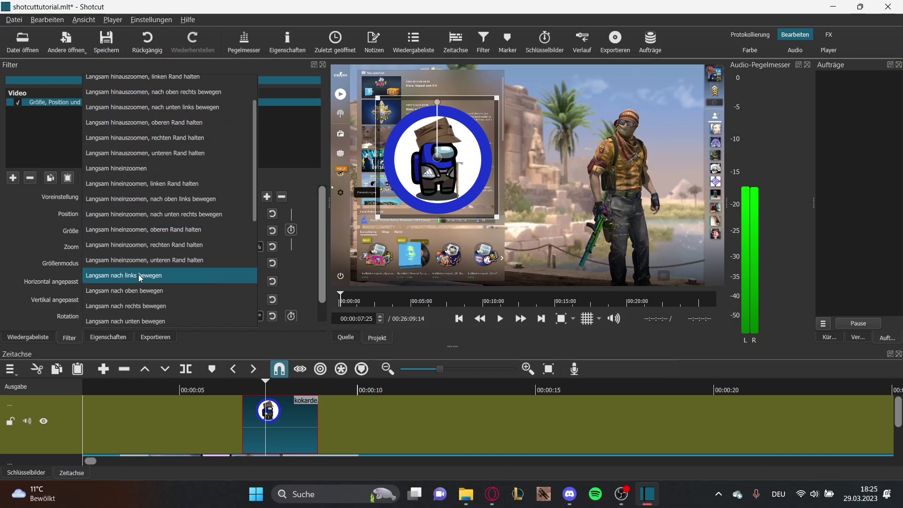
scroll(160, 304, down, 2)
scroll(160, 304, down, 3)
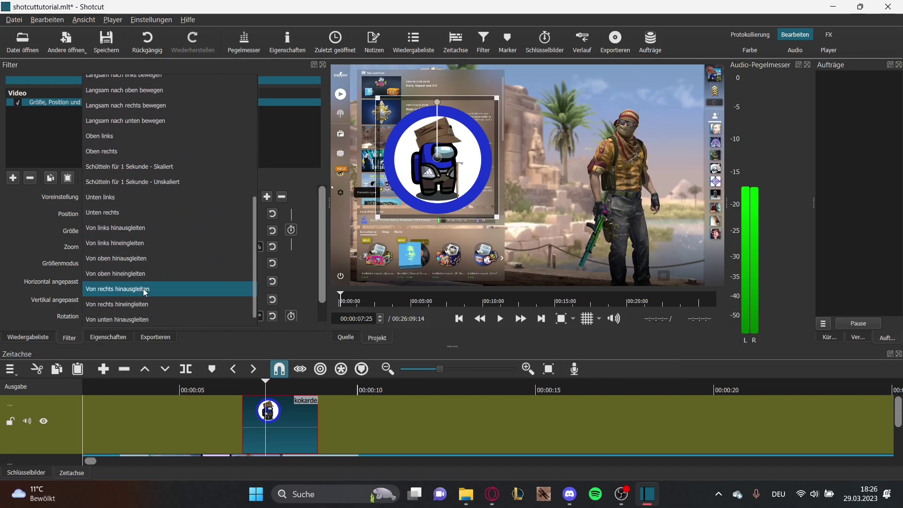
scroll(151, 284, up, 2)
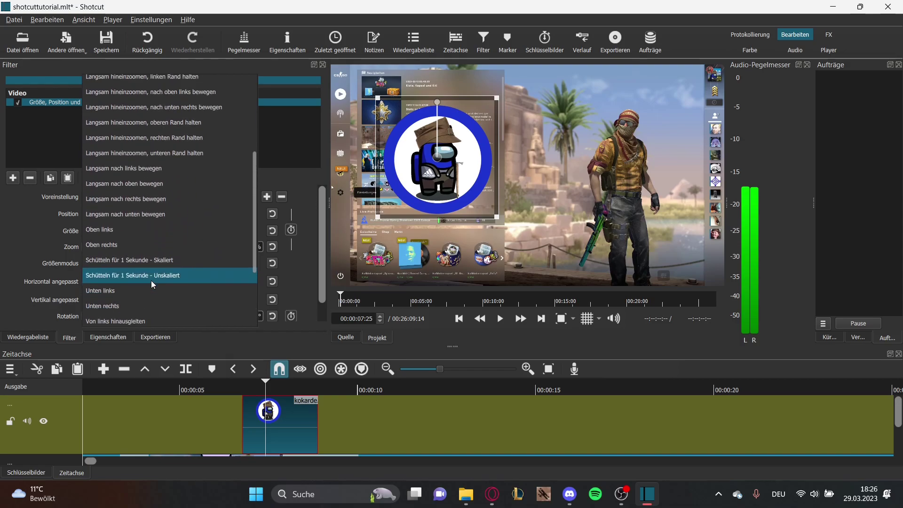
scroll(150, 280, up, 3)
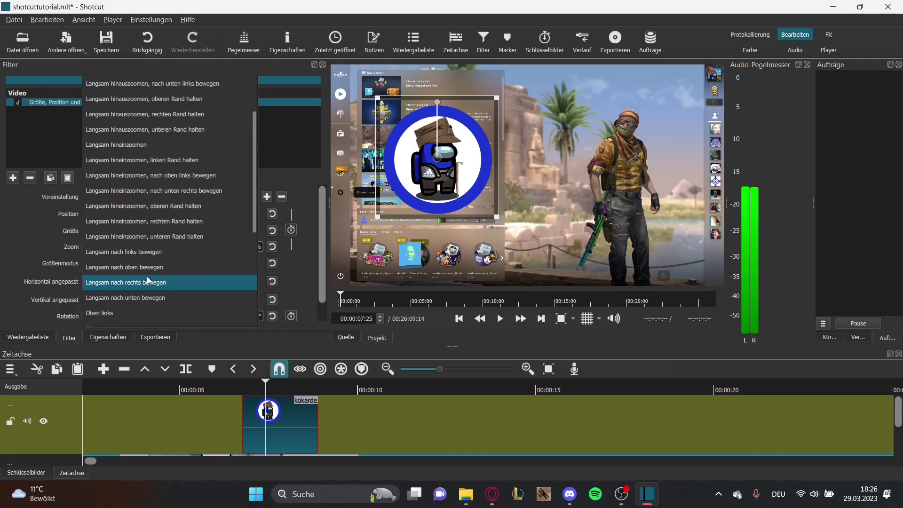
click(170, 275)
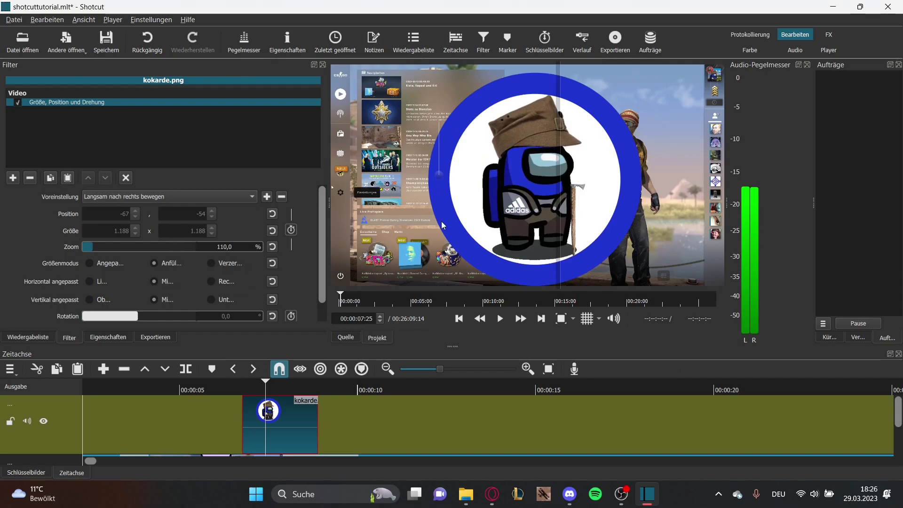
Set the zoom of kokarde.png to 61.0 % at the start of its clip, at 00:00:06:46
drag(90, 247, 82, 249)
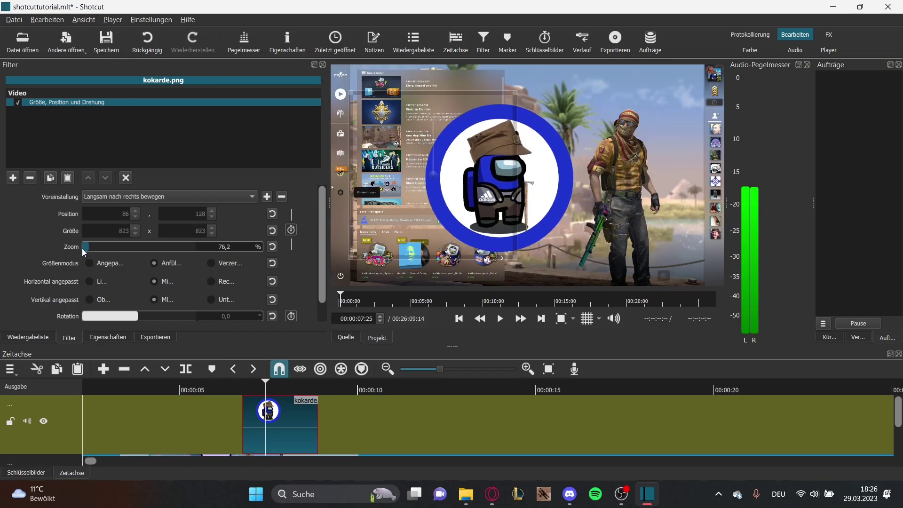
click(244, 390)
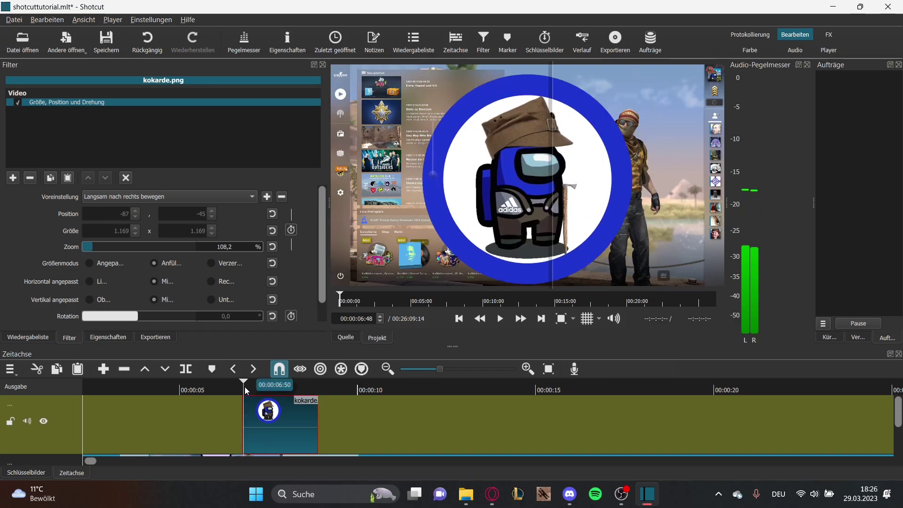
scroll(219, 381, right, 1)
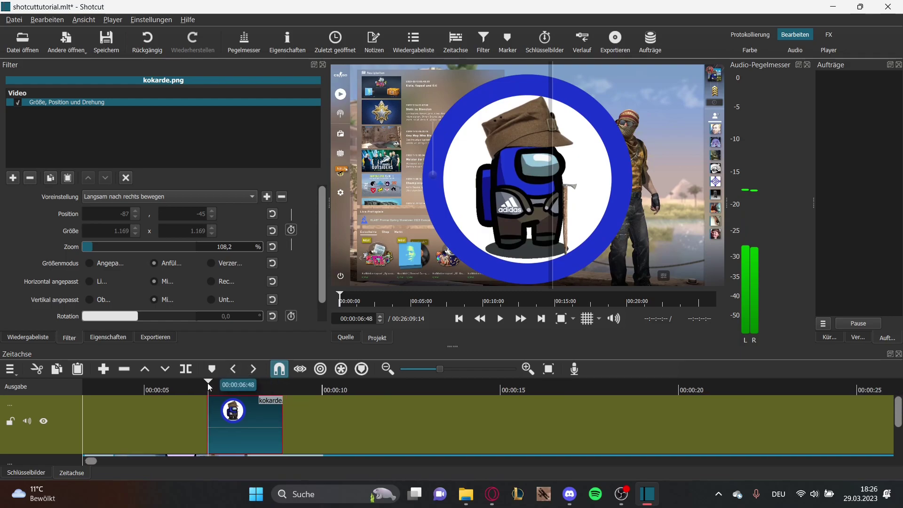
click(202, 383)
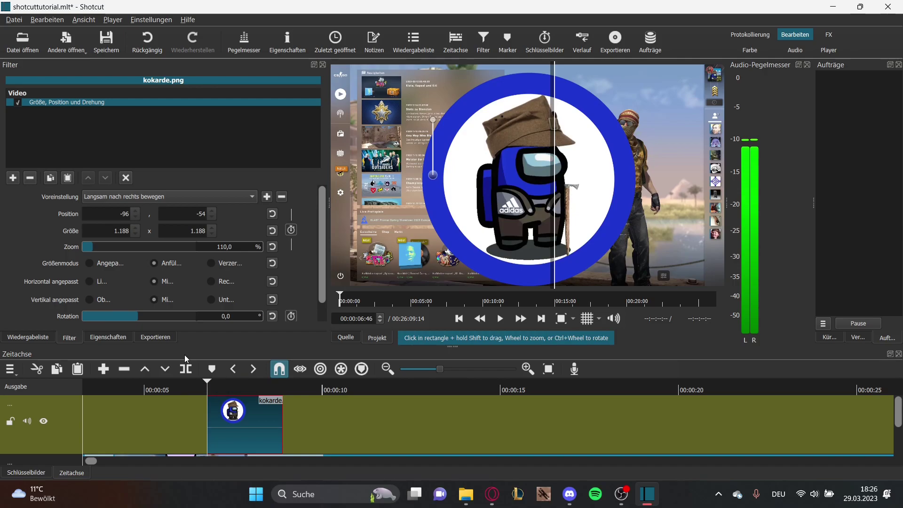
drag(98, 246, 89, 247)
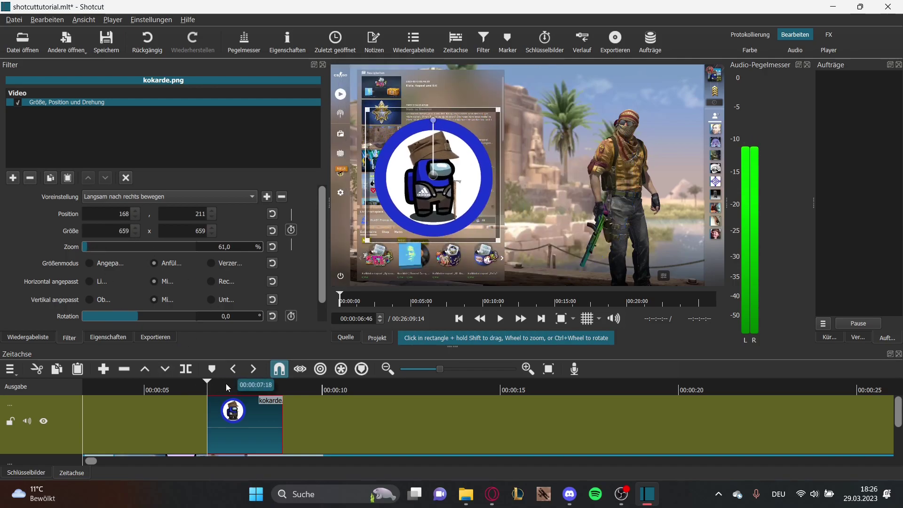
Set the zoom of kokarde.png to 61.0 % at the end of its clip, at 00:00:08:53
click(253, 386)
drag(255, 388, 282, 391)
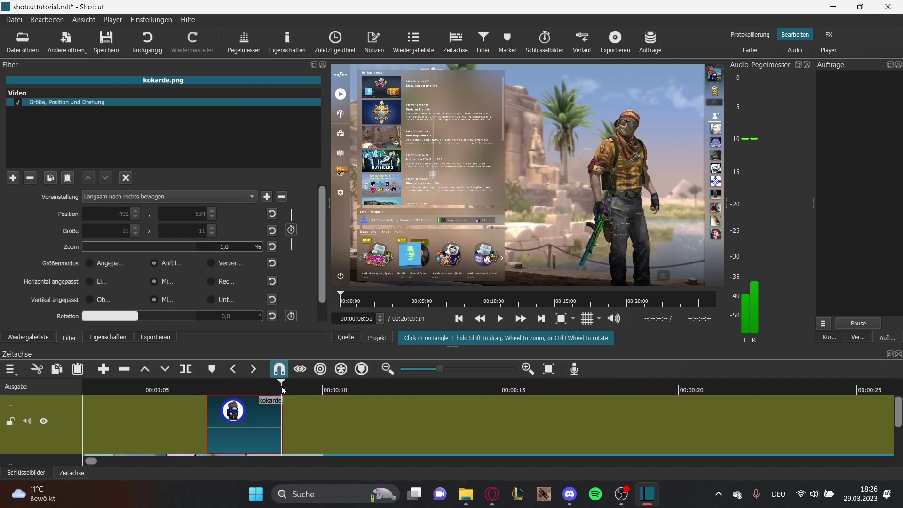
drag(283, 390, 284, 390)
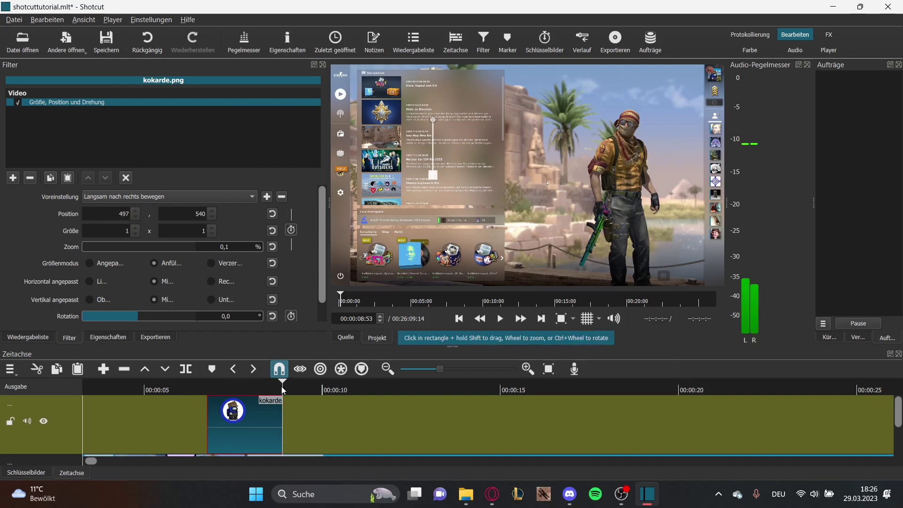
drag(100, 251, 90, 251)
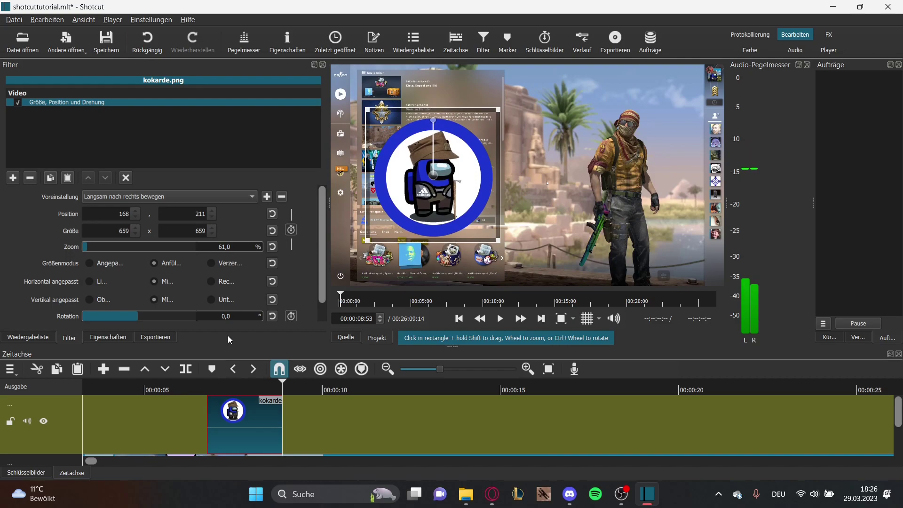
Play back the kokarde.png overlay and check its position at the start of its clip, at 00:00:06:46
click(209, 389)
key(space)
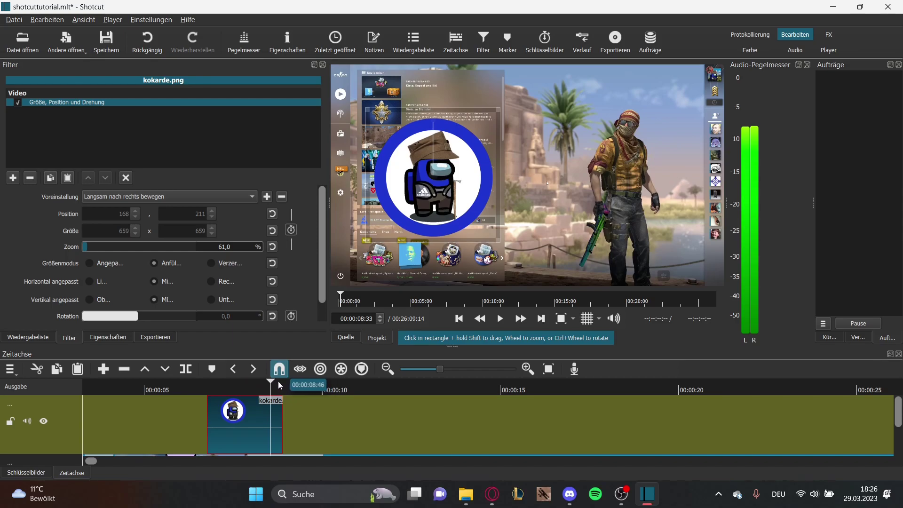
click(206, 388)
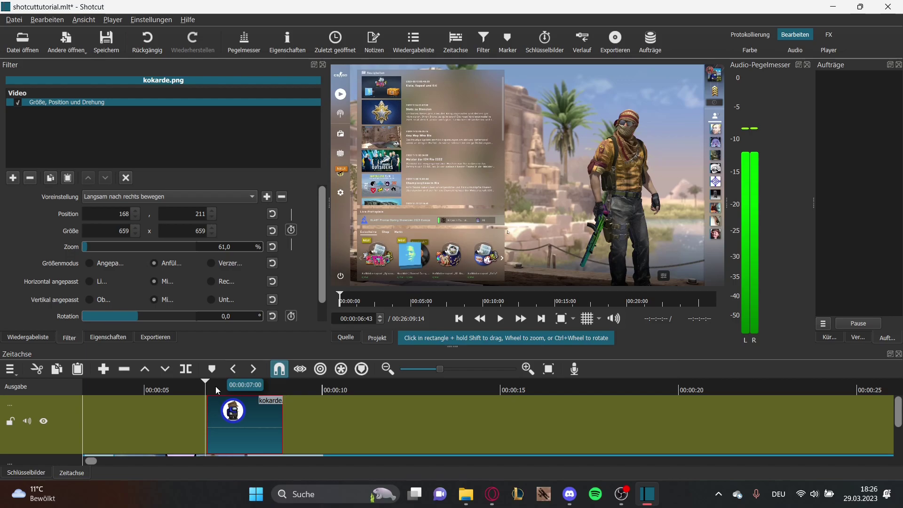
key(Right)
key(Right)
key(Right)
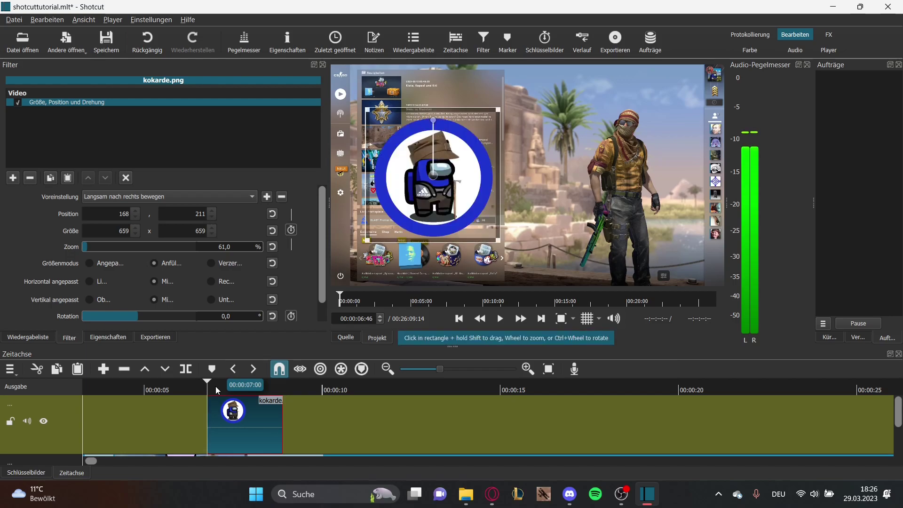
Compare the position of kokarde.png at the end of its clip with its position at the start
click(285, 389)
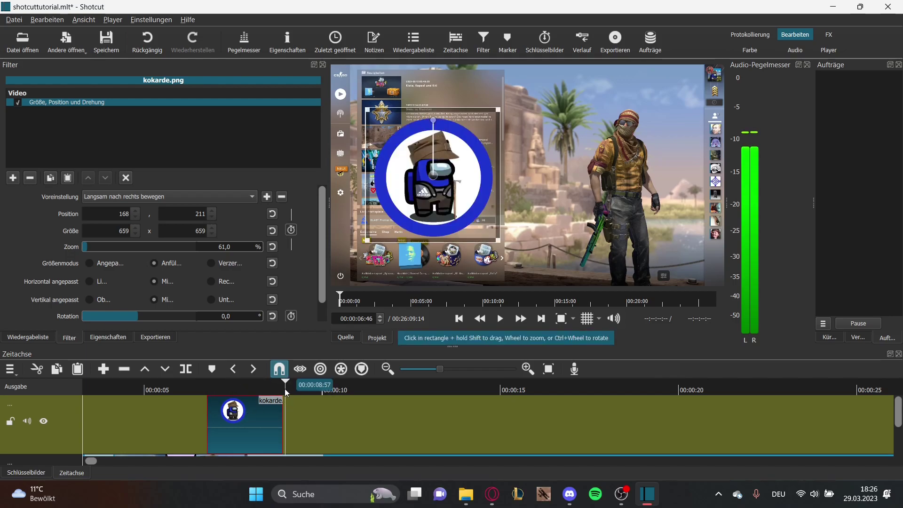
key(Left)
key(Left)
key(Left)
key(Left)
key(Left)
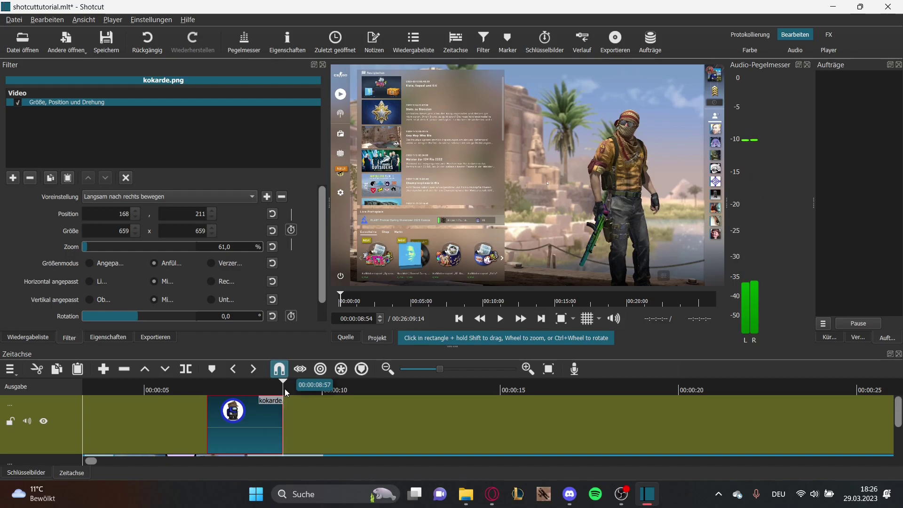
key(Right)
click(206, 389)
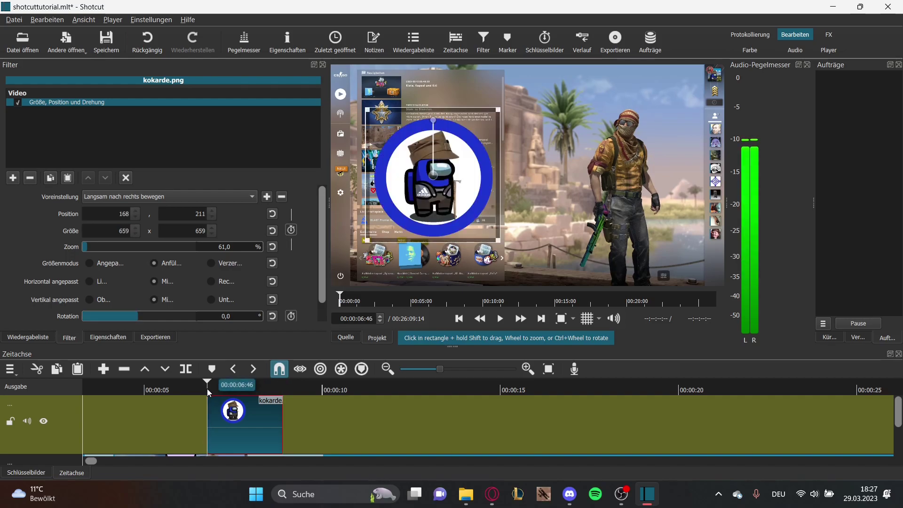
Move kokarde.png to about position 1077, 213 at the end of its clip, at 00:00:08:53
click(280, 386)
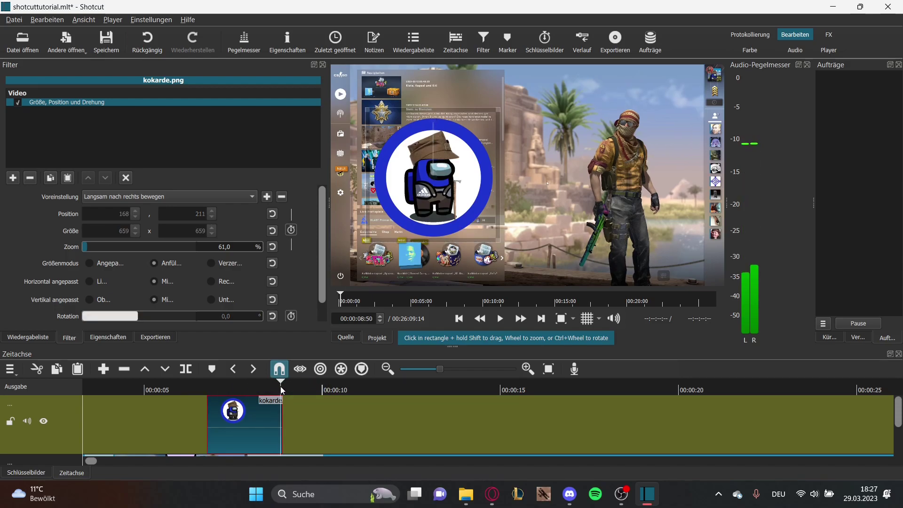
key(Right)
key(Right)
key(Right)
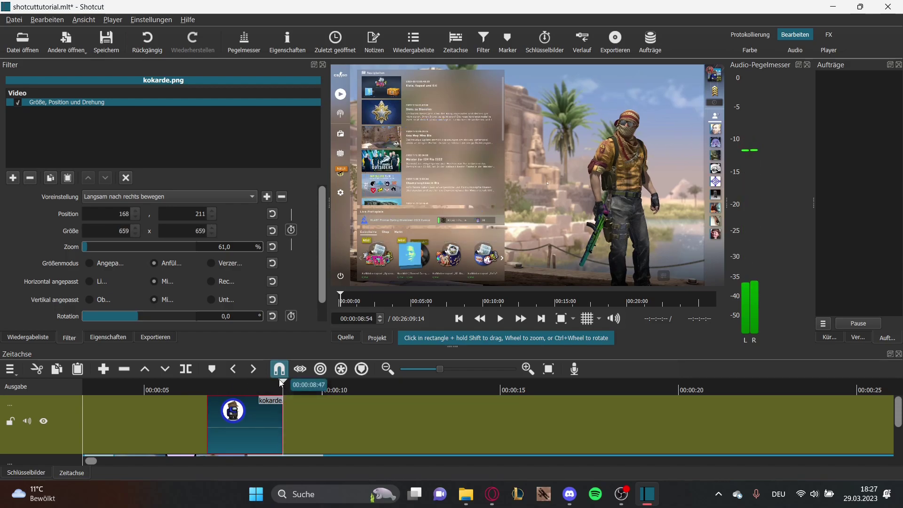
drag(455, 181, 642, 182)
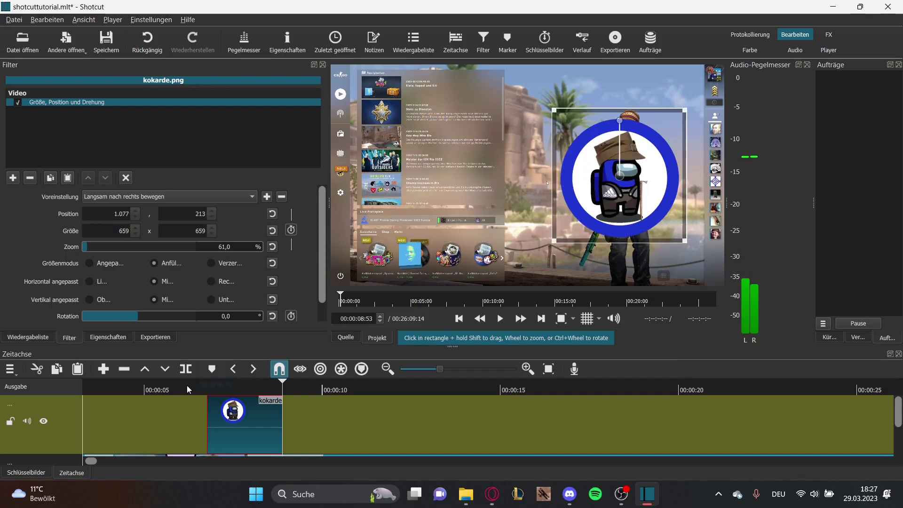
Play back the movement of kokarde.png from the start of its clip
click(205, 386)
click(500, 318)
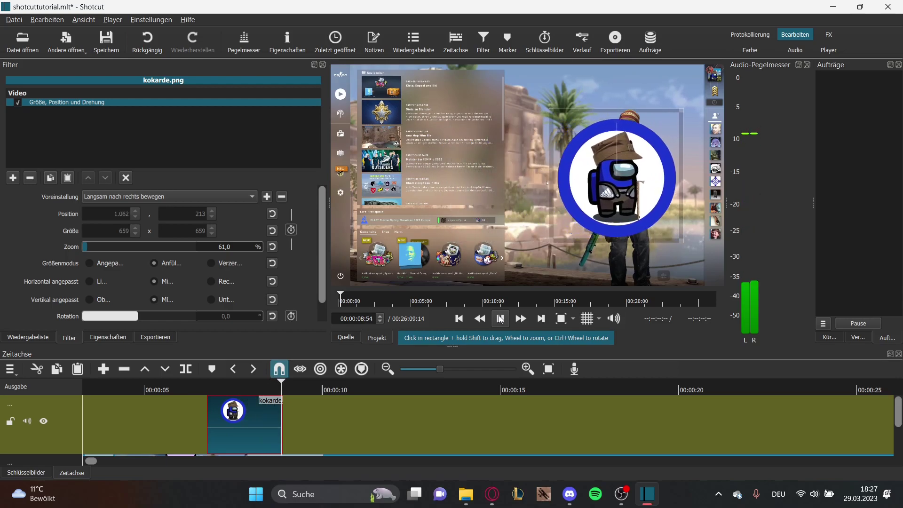
click(500, 318)
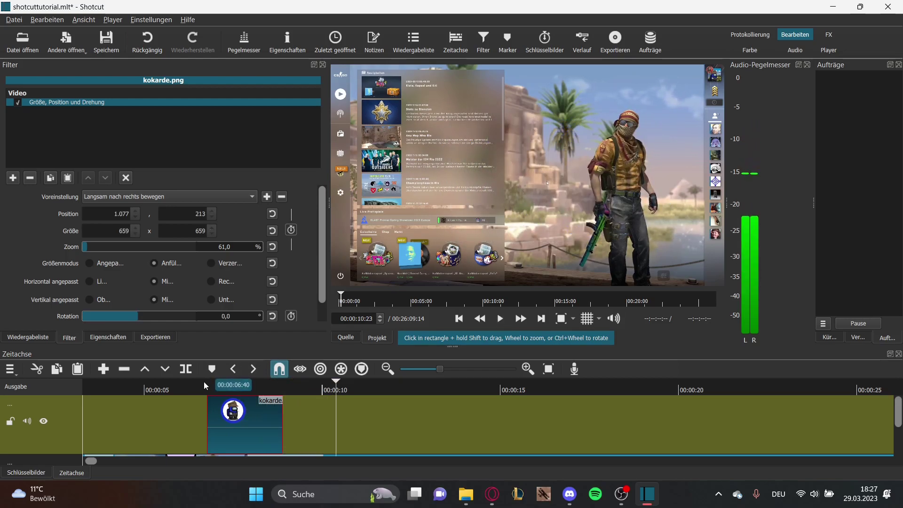
click(210, 386)
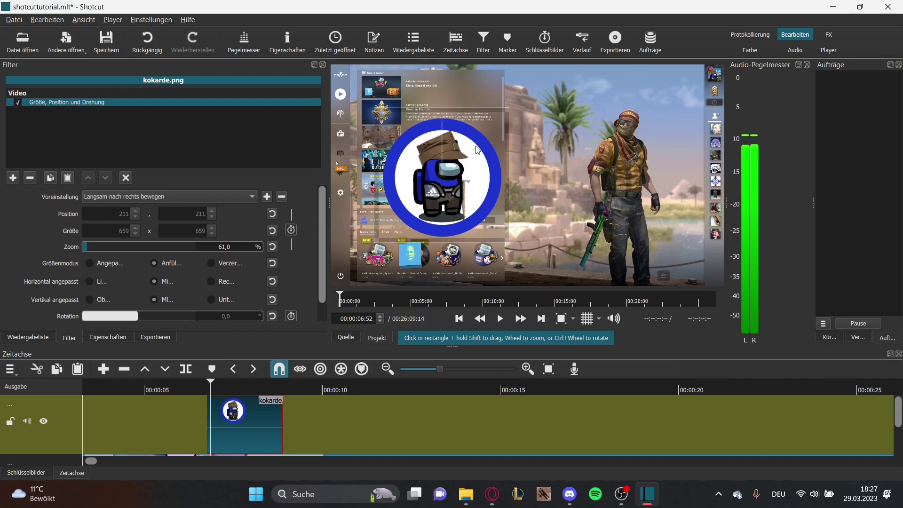
click(499, 322)
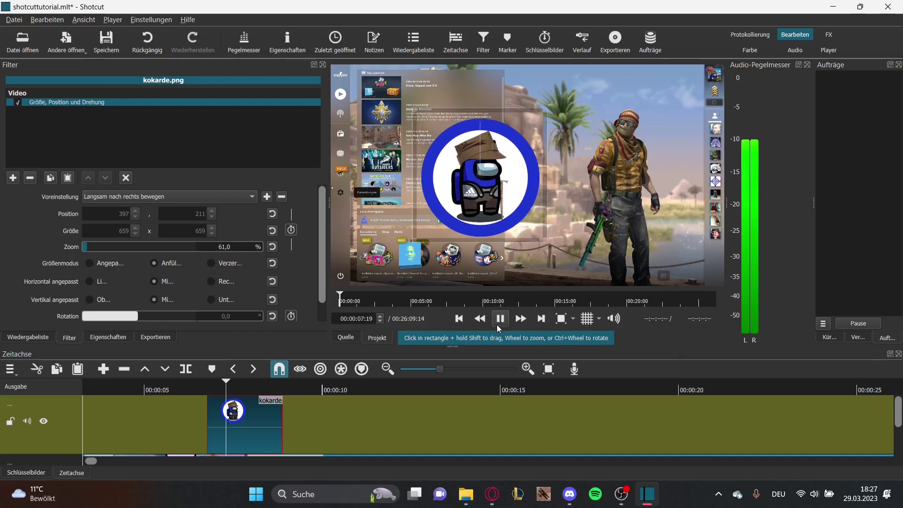
click(497, 326)
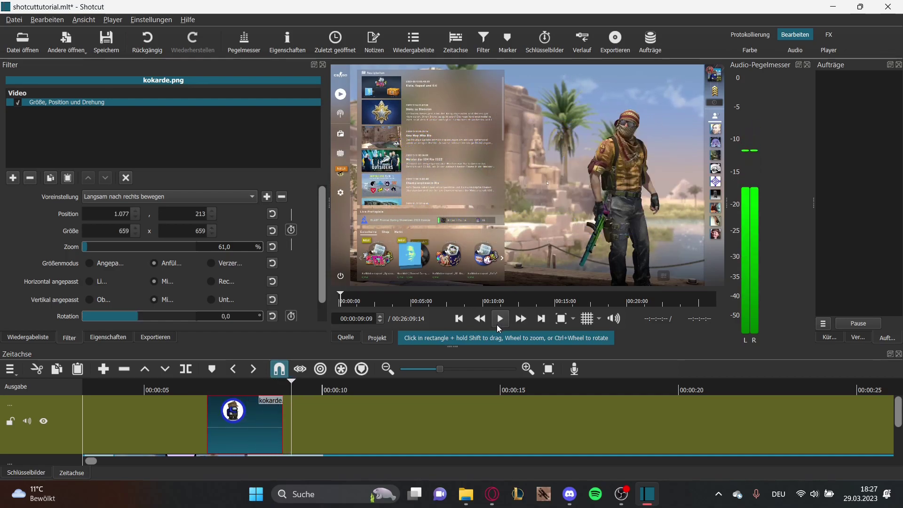
Enlarge the timeline area to show both tracks, and view the available clip and track commands for the kokarde.png track
drag(447, 346, 449, 253)
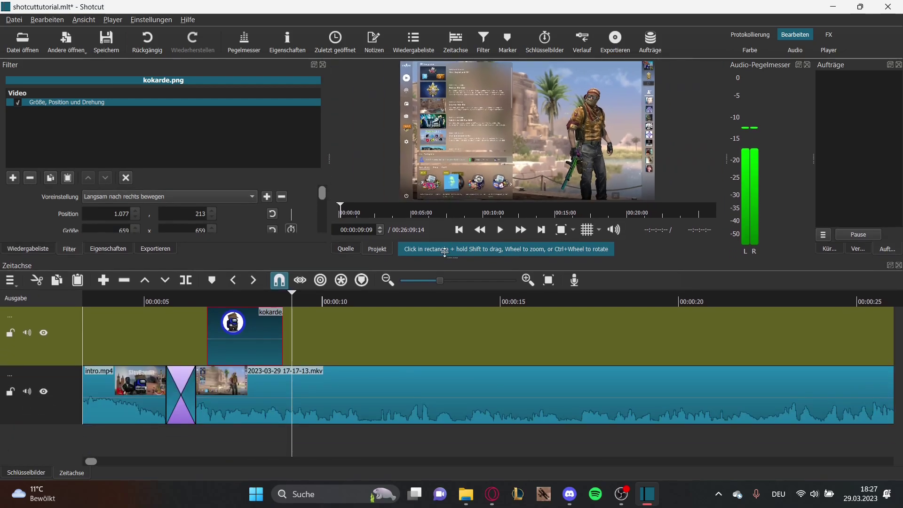
right_click(244, 324)
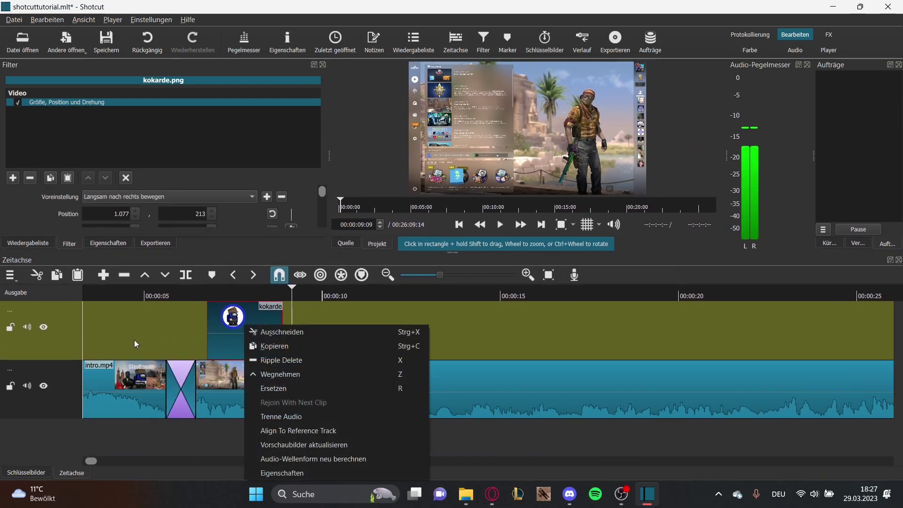
right_click(55, 346)
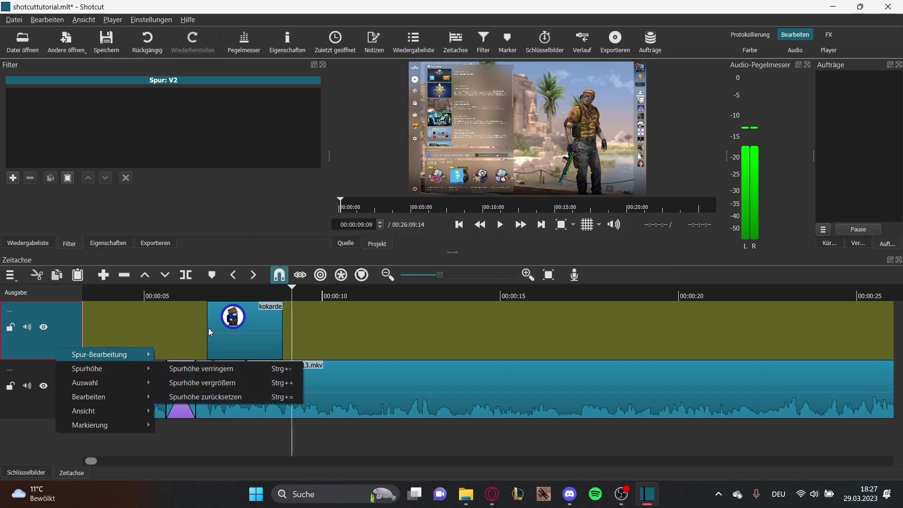
Delete the kokarde.png clip from the upper track and undo the deletion
click(228, 331)
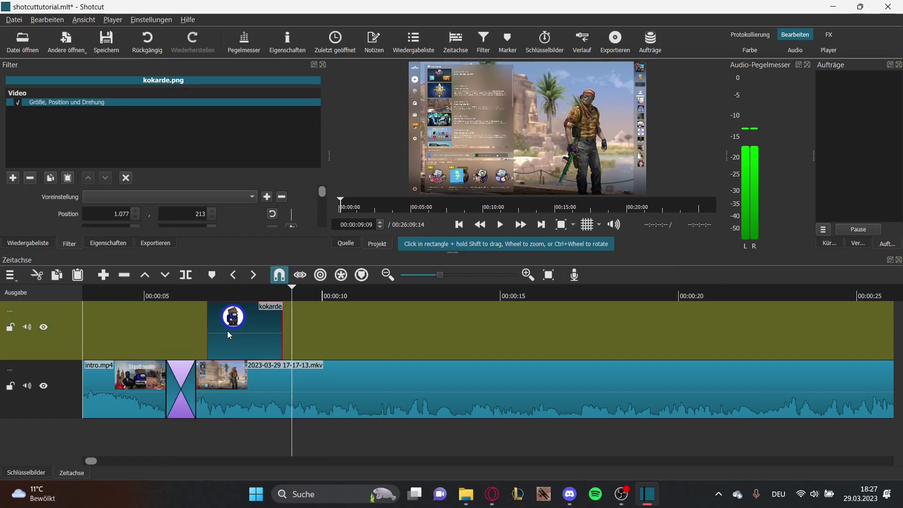
key(Delete)
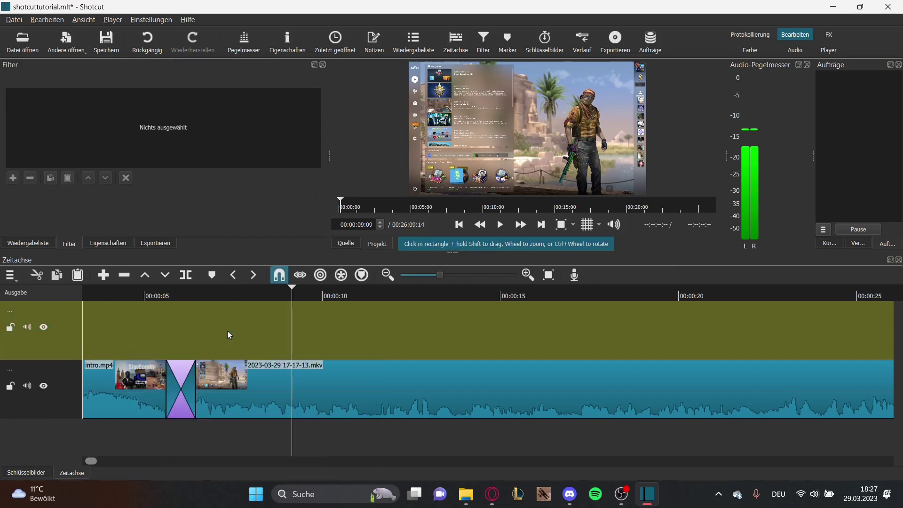
click(269, 320)
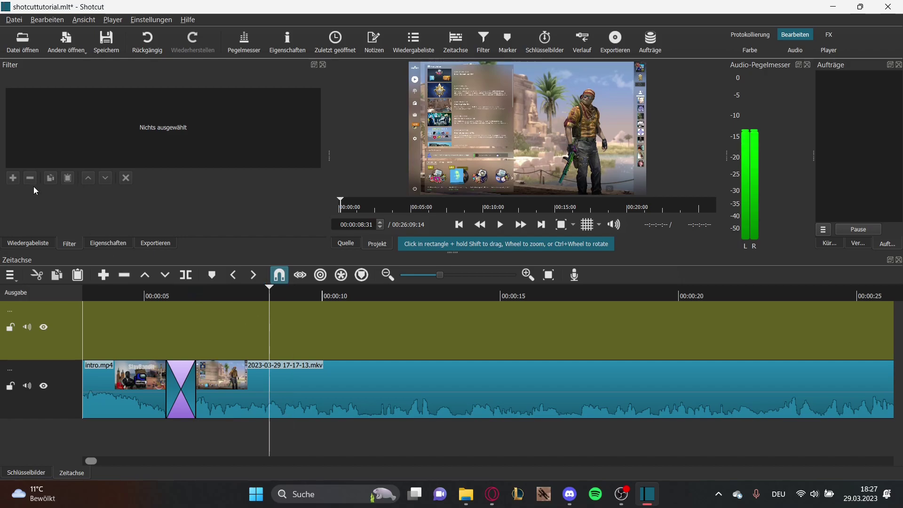
click(147, 43)
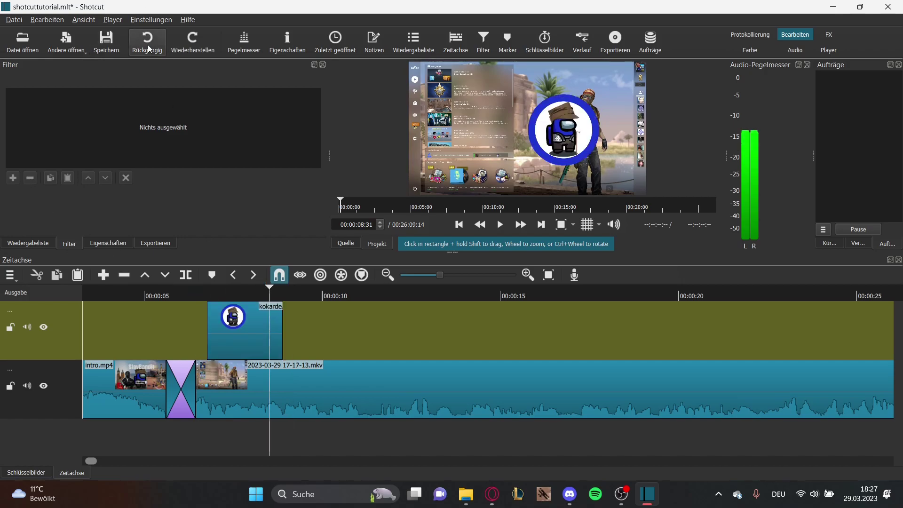
Browse the video filters and add the filter Text: Einfach to the kokarde.png clip
click(247, 329)
click(13, 177)
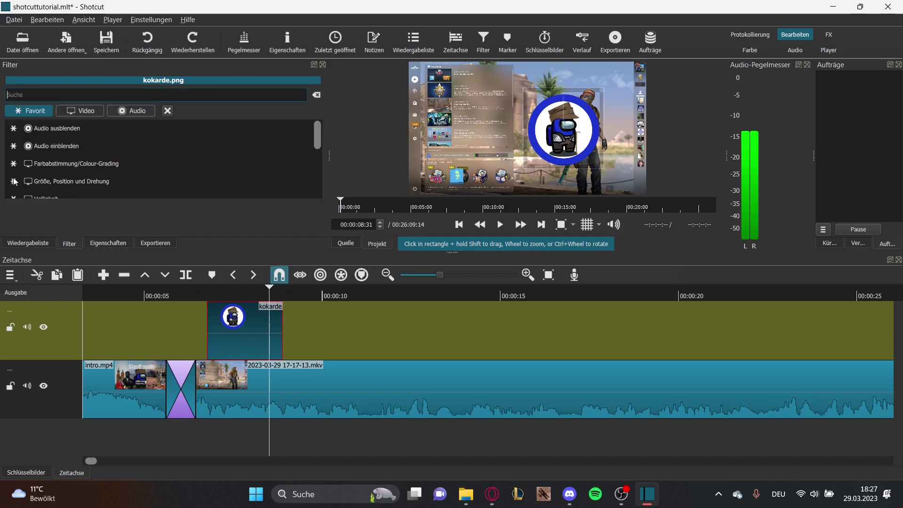
scroll(71, 146, down, 5)
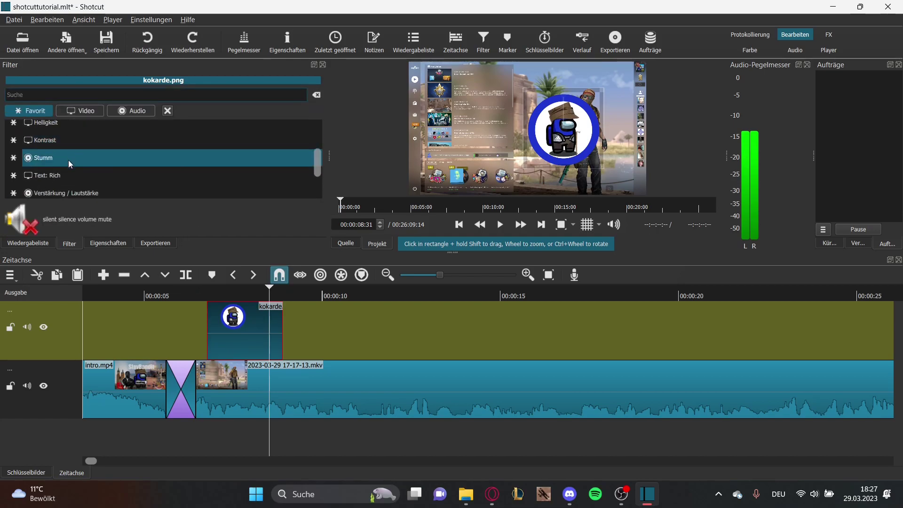
click(70, 110)
scroll(95, 141, down, 4)
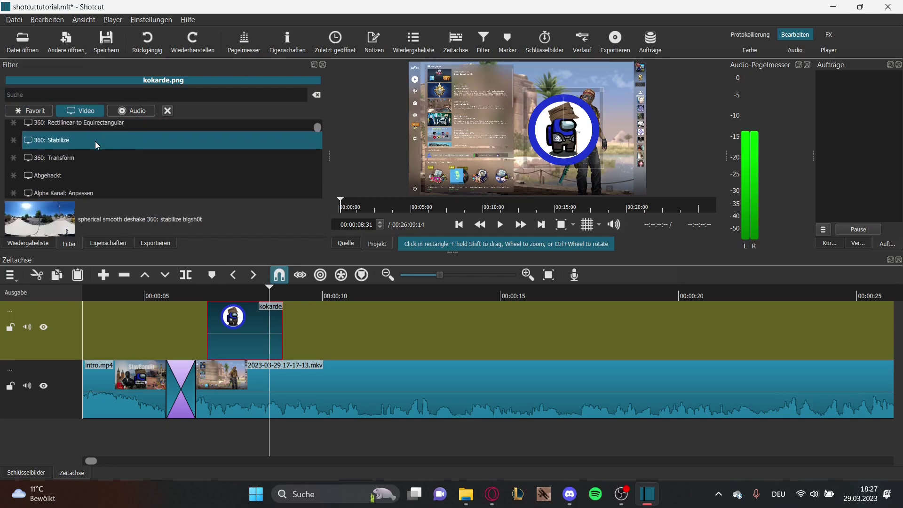
scroll(90, 161, down, 2)
scroll(90, 161, up, 2)
scroll(85, 135, up, 1)
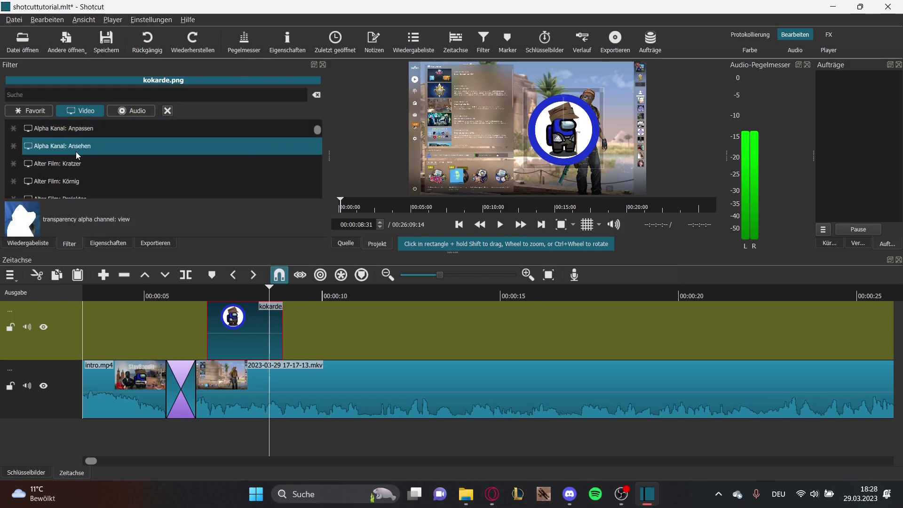
scroll(75, 181, down, 3)
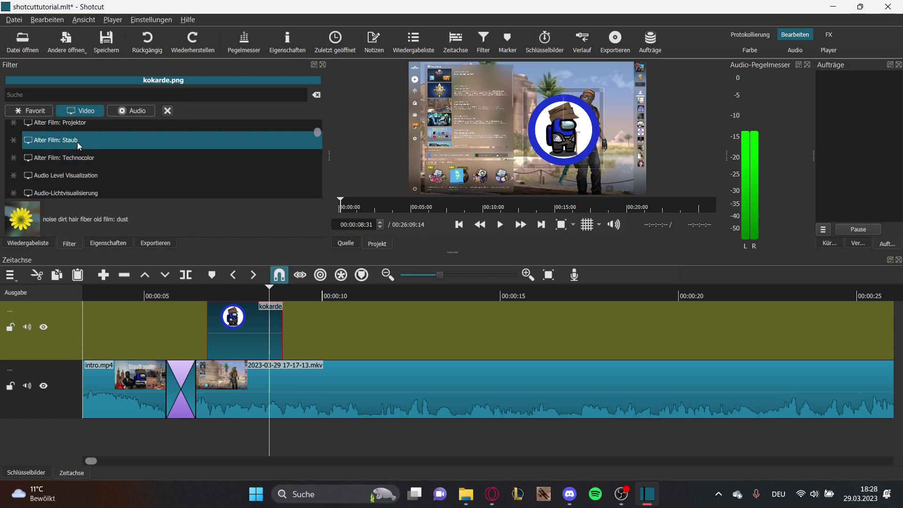
scroll(76, 166, down, 2)
scroll(77, 176, down, 3)
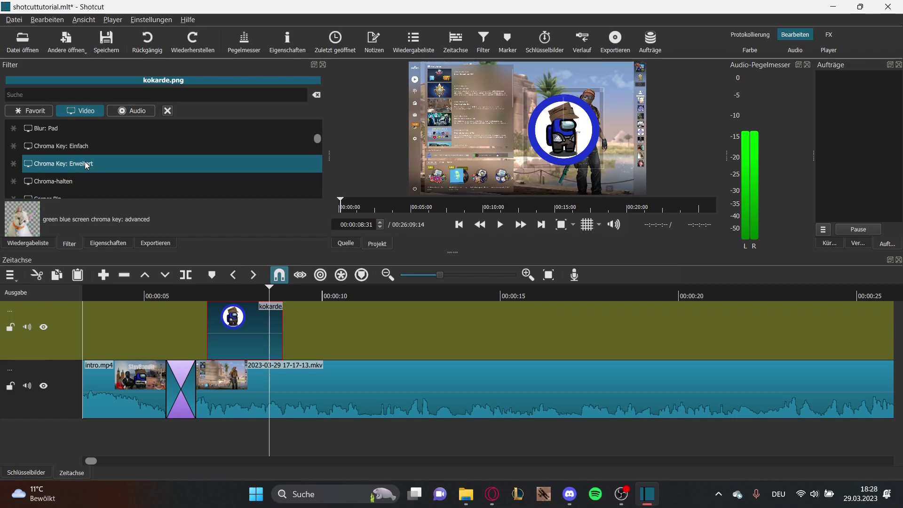
scroll(82, 164, down, 2)
scroll(80, 163, down, 3)
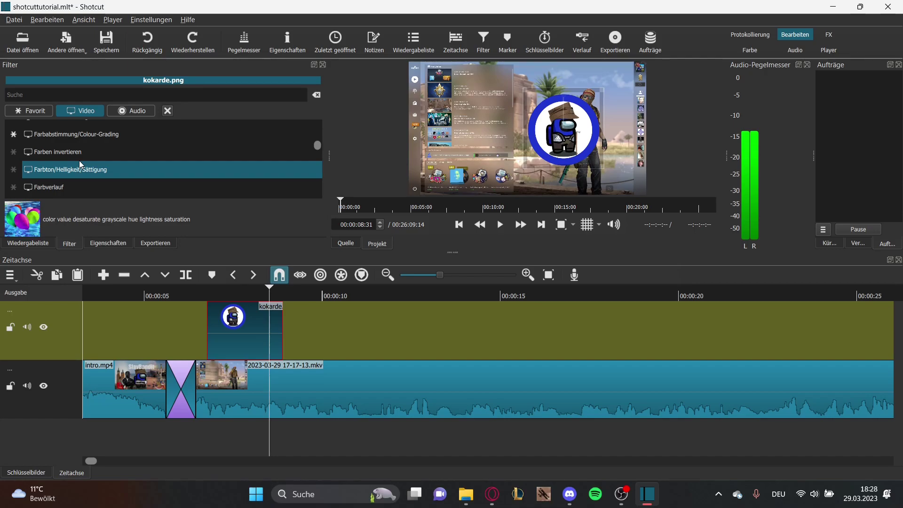
scroll(86, 136, down, 2)
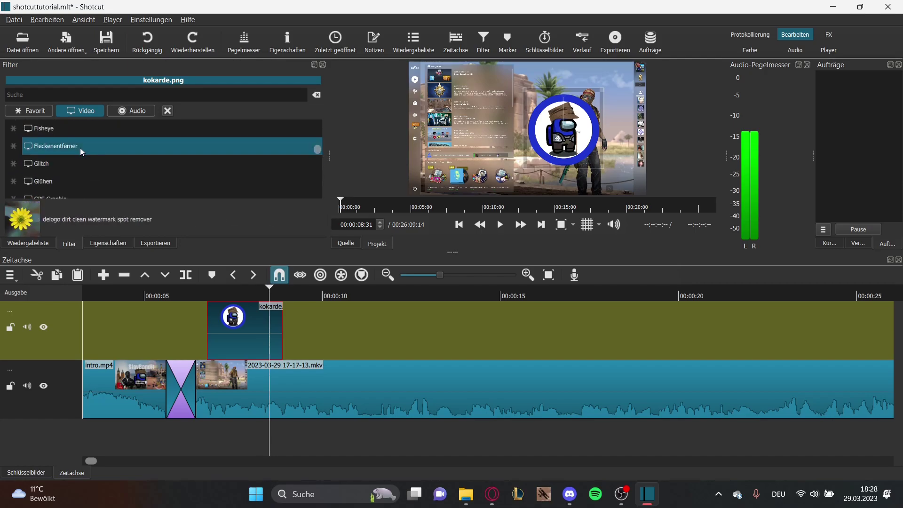
scroll(74, 178, down, 3)
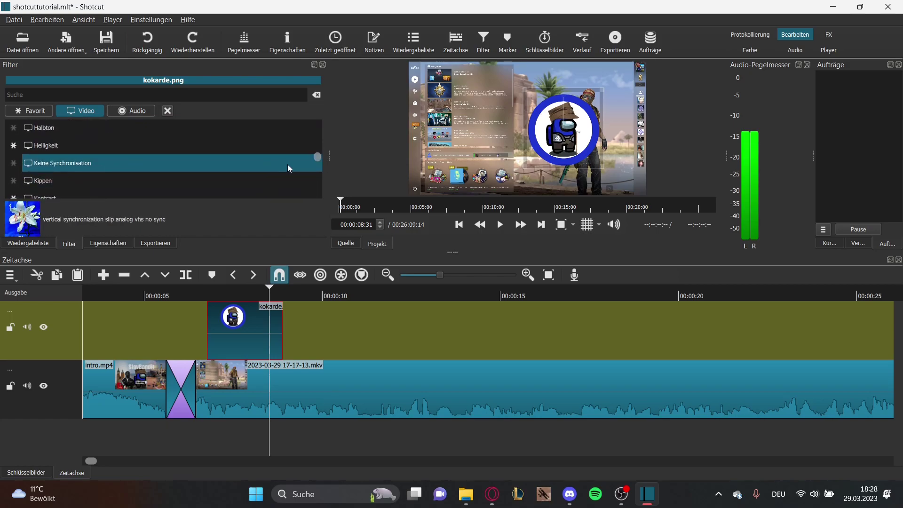
scroll(317, 155, down, 1)
drag(317, 154, 325, 168)
scroll(191, 160, down, 2)
scroll(173, 155, down, 2)
scroll(170, 153, down, 3)
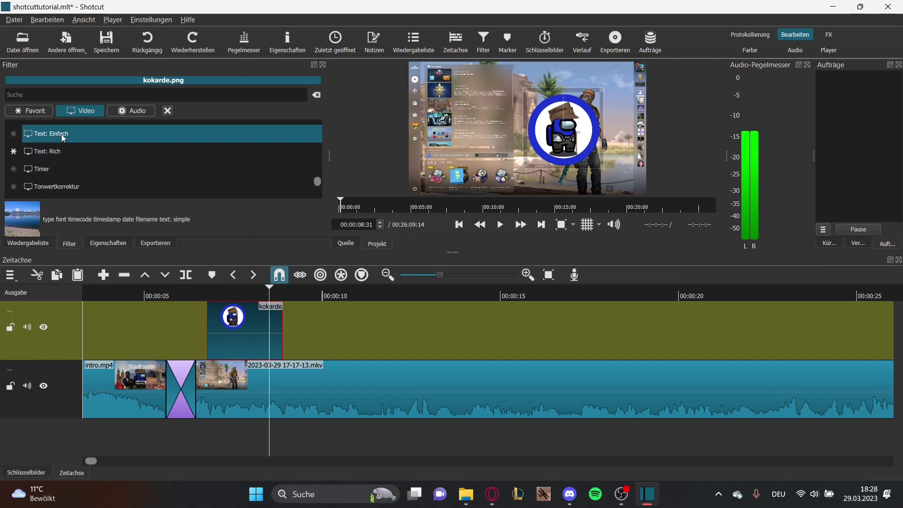
click(61, 134)
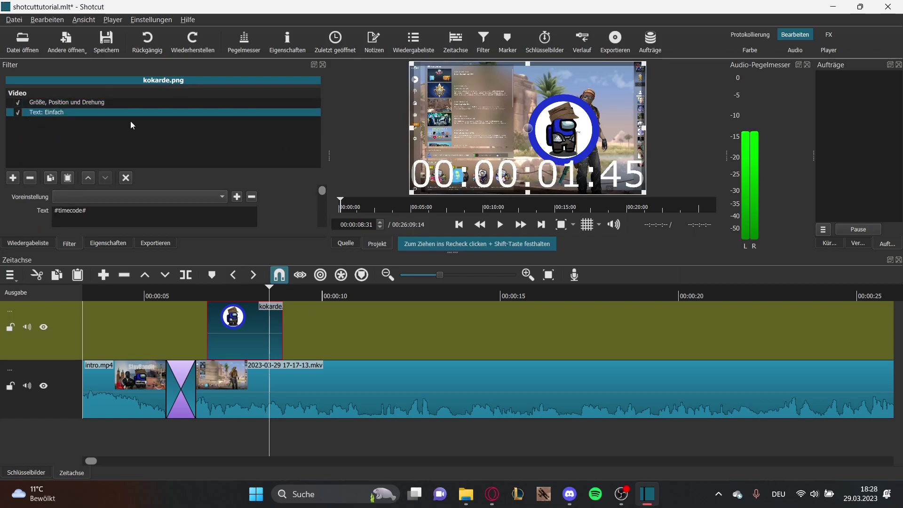
Replace the #timecode# text of the Text: Einfach filter with "was geht"
click(108, 213)
key(BackSpace)
key(BackSpace)
key(BackSpace)
key(BackSpace)
key(BackSpace)
key(BackSpace)
key(BackSpace)
key(BackSpace)
key(BackSpace)
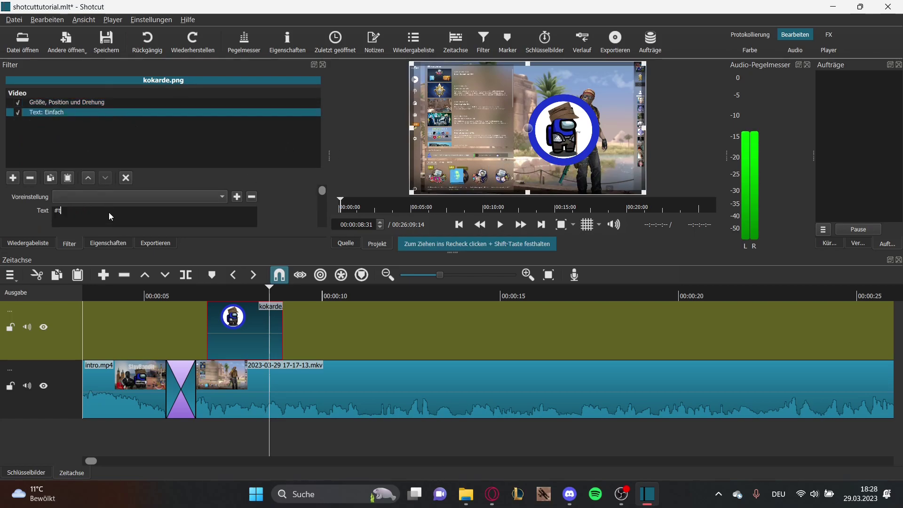
text(was geht)
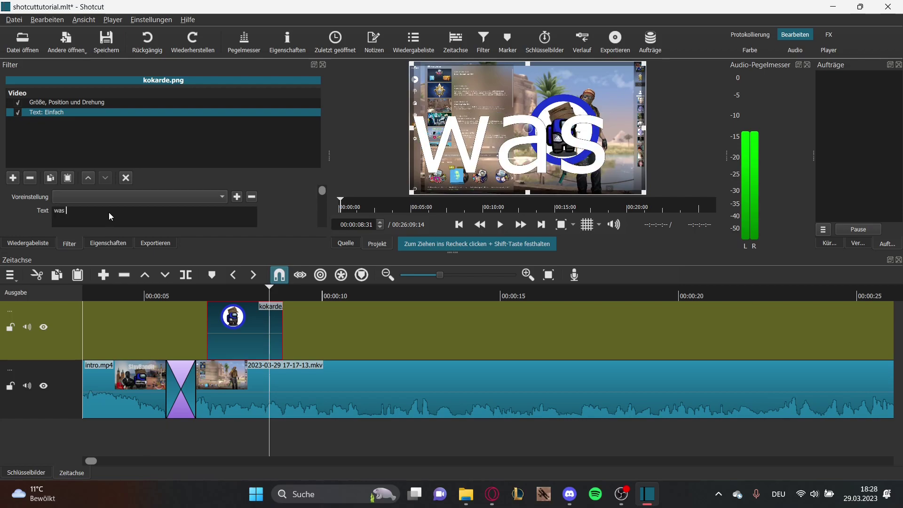
Browse the presets of the Text: Einfach filter and view its font colour choices without changing them
click(140, 199)
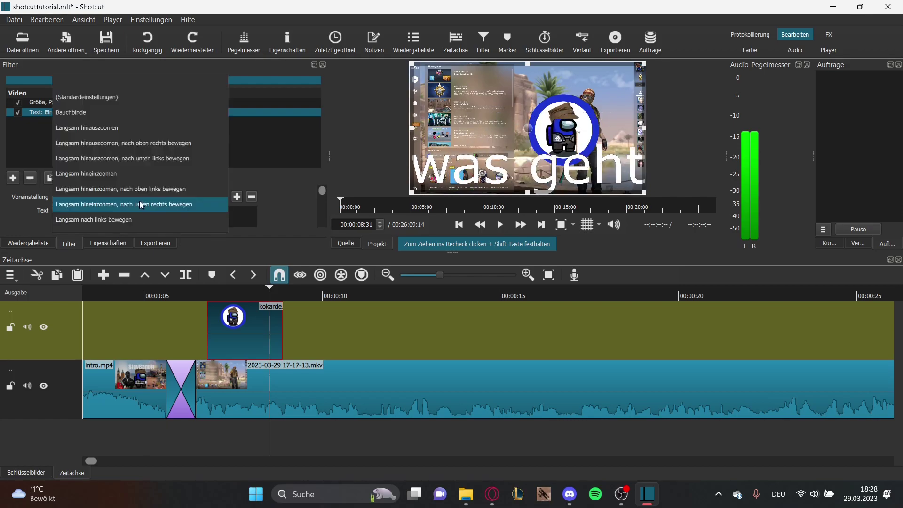
scroll(137, 194, down, 1)
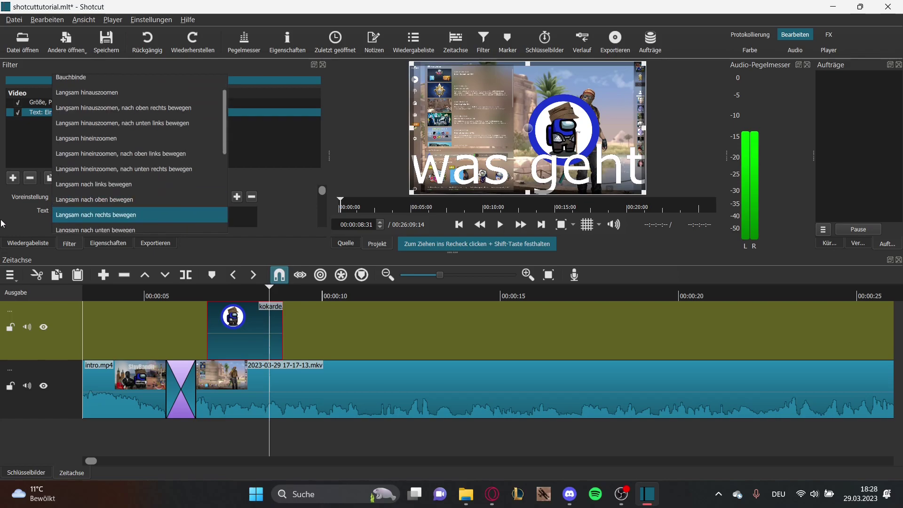
key(Escape)
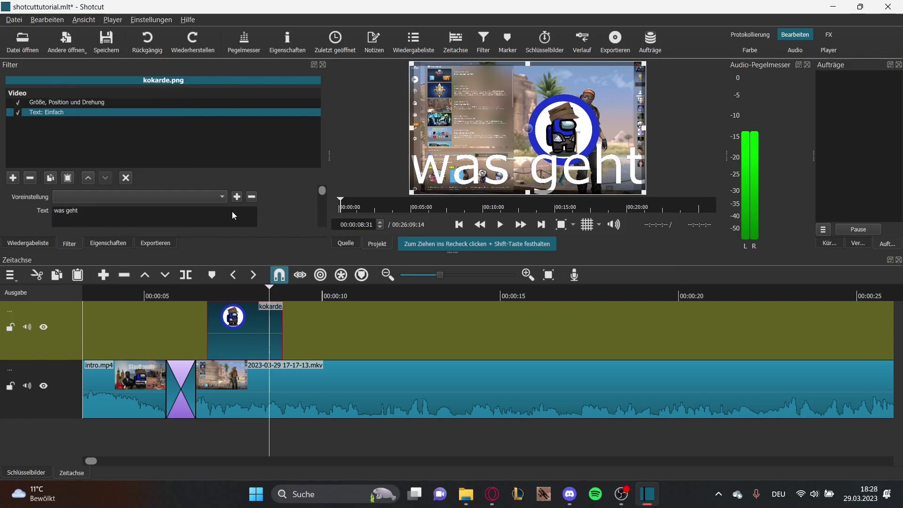
drag(324, 194, 323, 204)
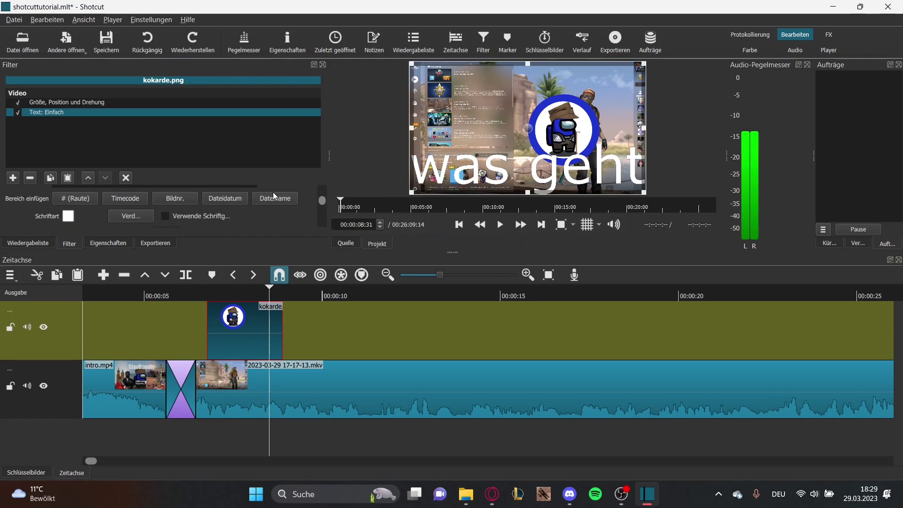
click(68, 217)
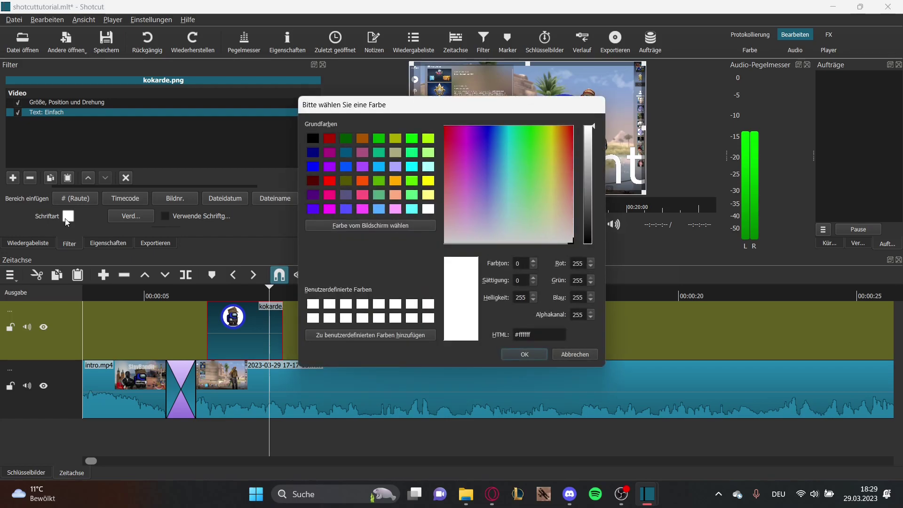
click(582, 357)
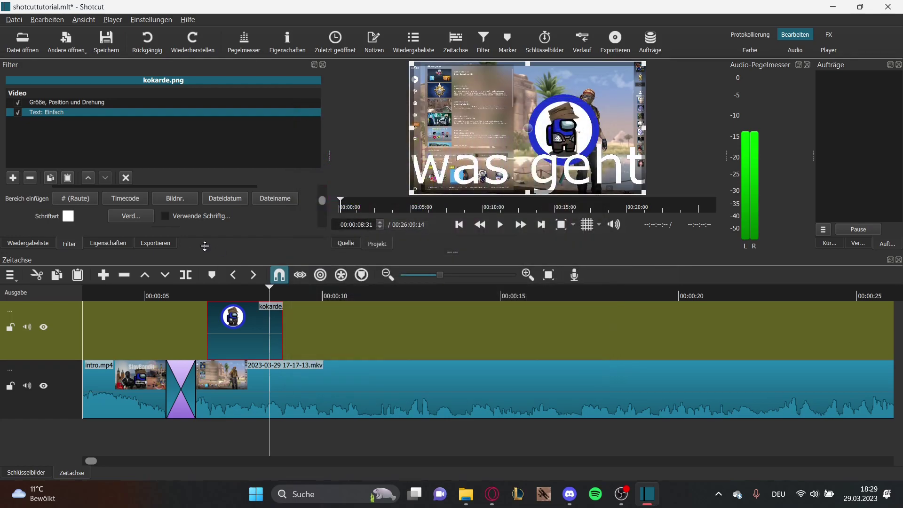
Set the font of the "was geht" text to Roman
click(132, 216)
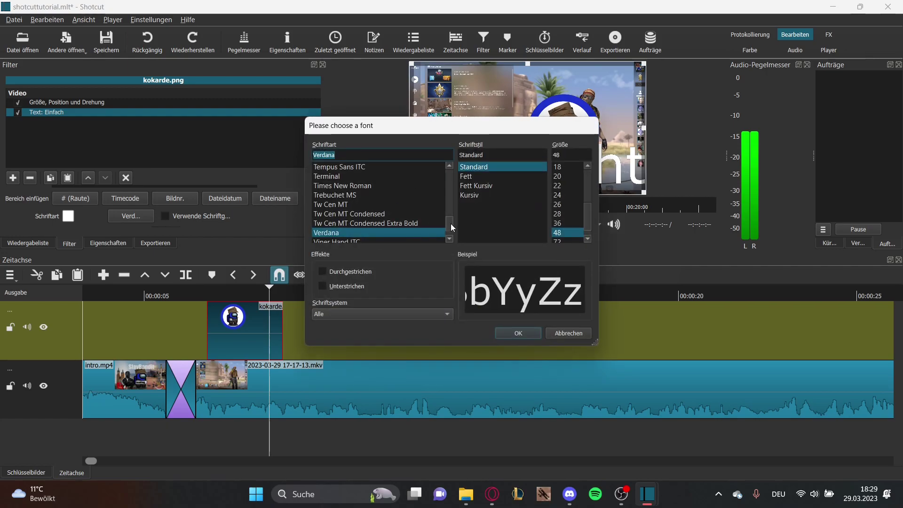
drag(449, 225, 433, 211)
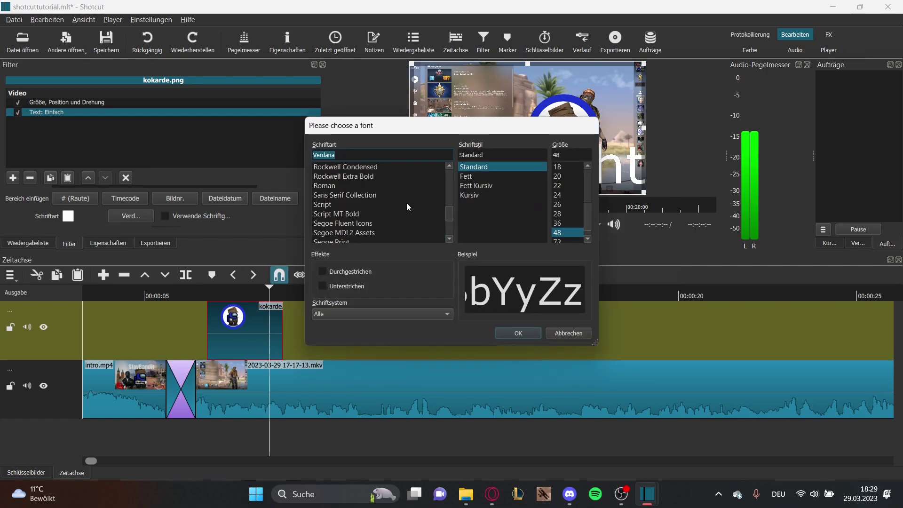
click(336, 185)
click(526, 333)
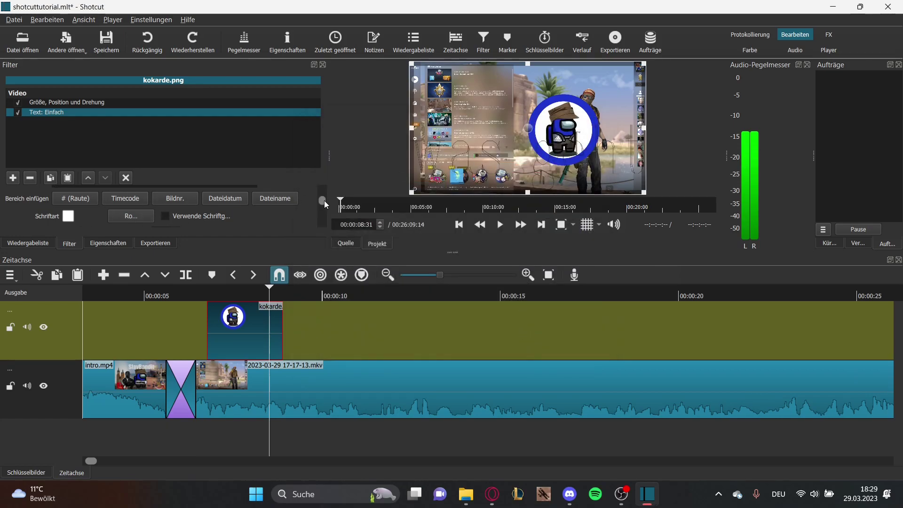
Set the outline colour of the "was geht" text to white and view the filter's remaining alignment options
drag(325, 205, 325, 210)
click(68, 205)
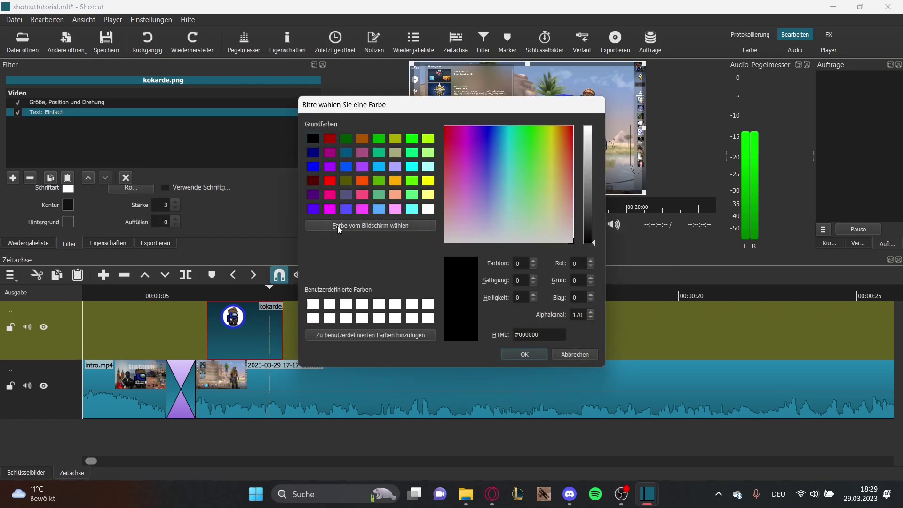
click(429, 210)
click(522, 354)
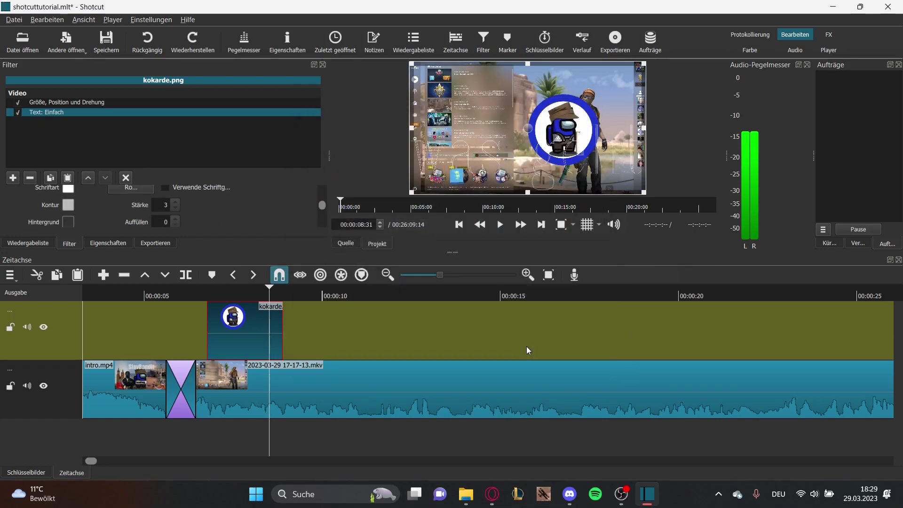
drag(322, 206, 325, 227)
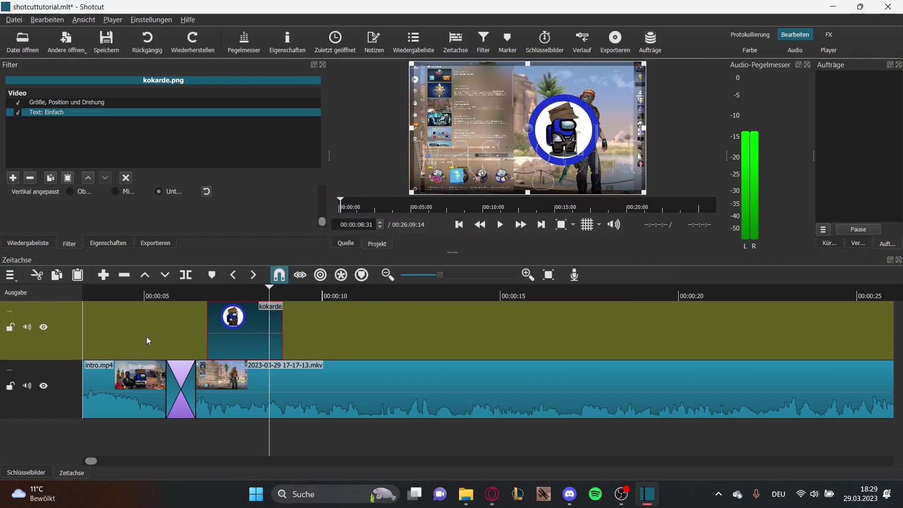
Delete the upper video track V2 together with its kokarde.png clip
right_click(47, 340)
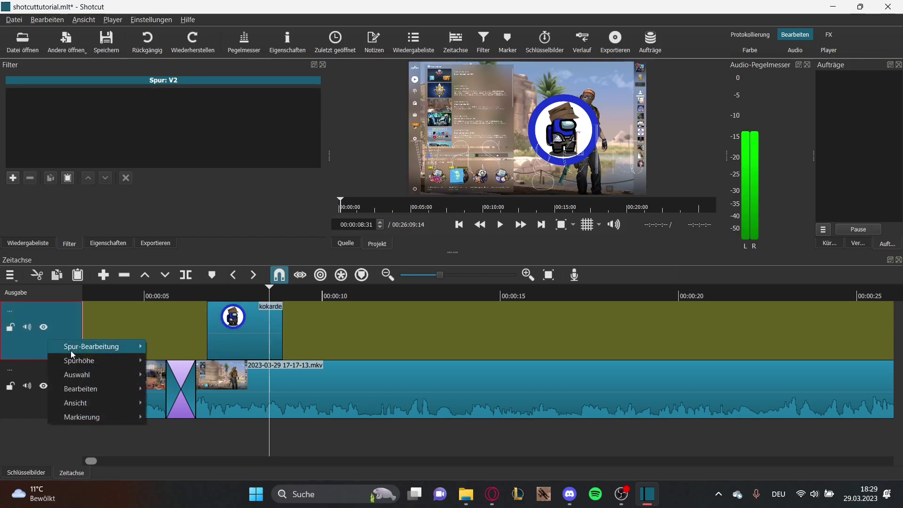
mouse_move(97, 347)
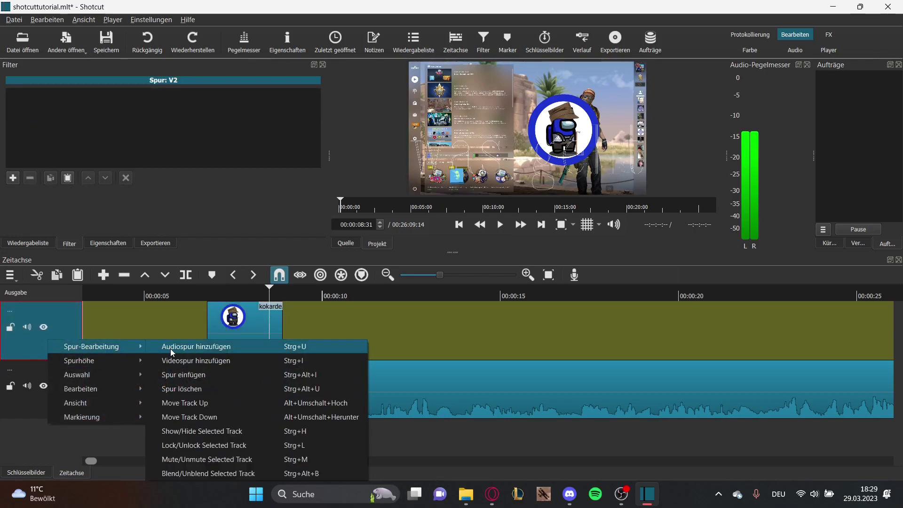
click(182, 389)
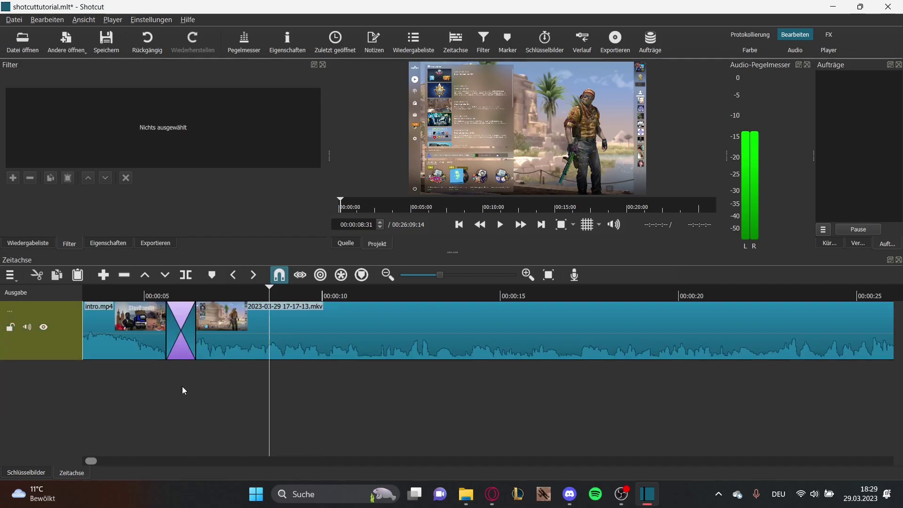
Play the recording from about 00:00:11, trying out pause and fast-forward in the preview
click(383, 368)
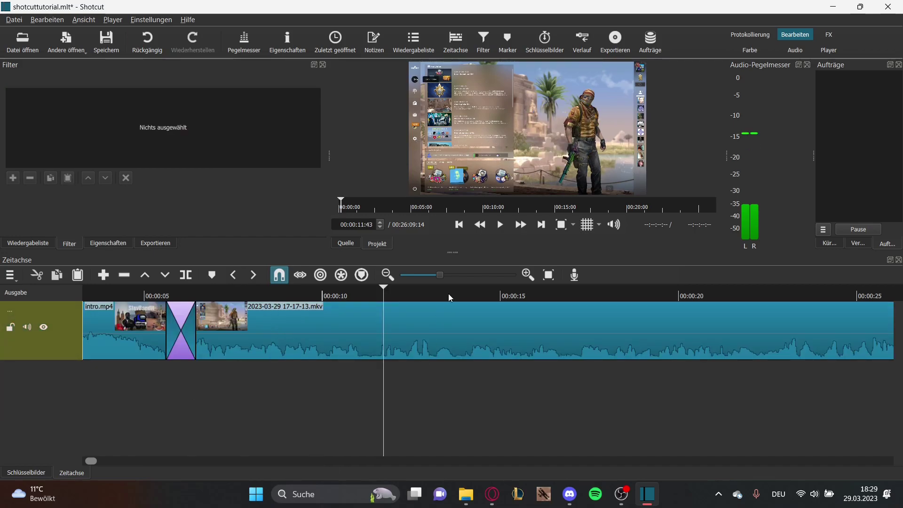
click(498, 231)
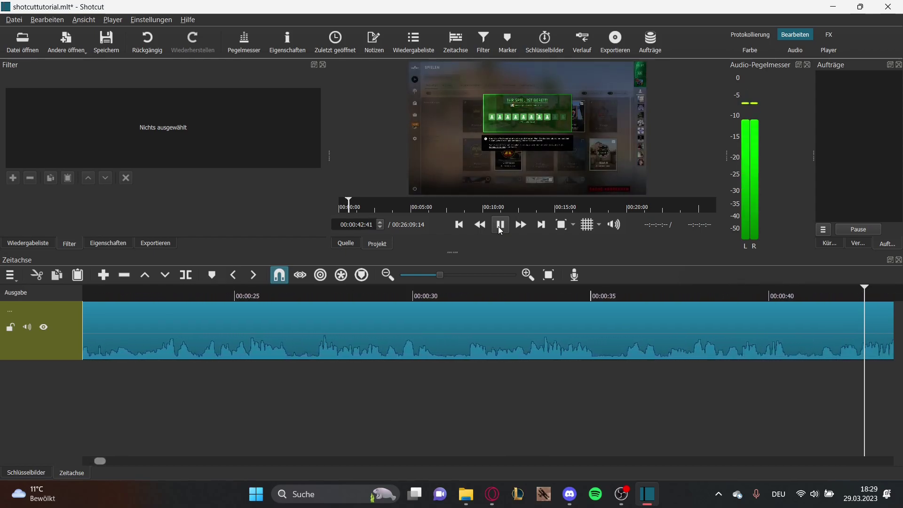
click(515, 228)
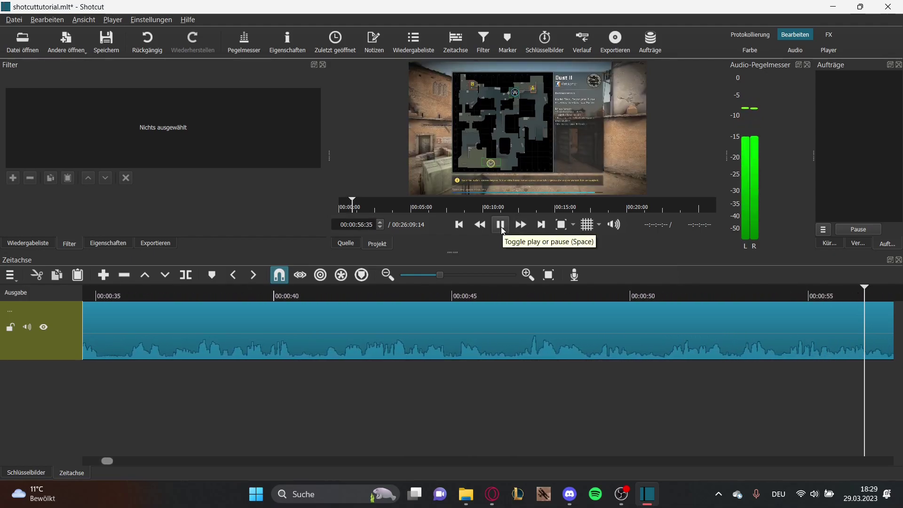
click(524, 225)
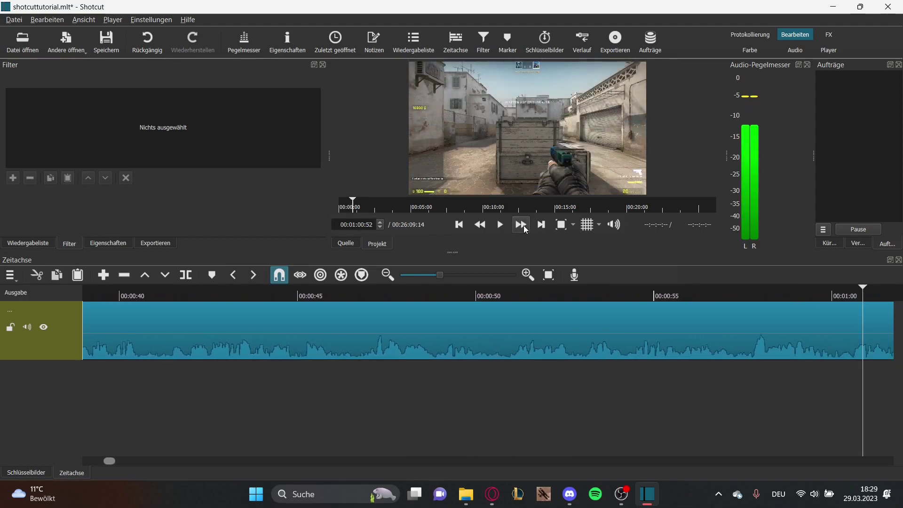
click(500, 228)
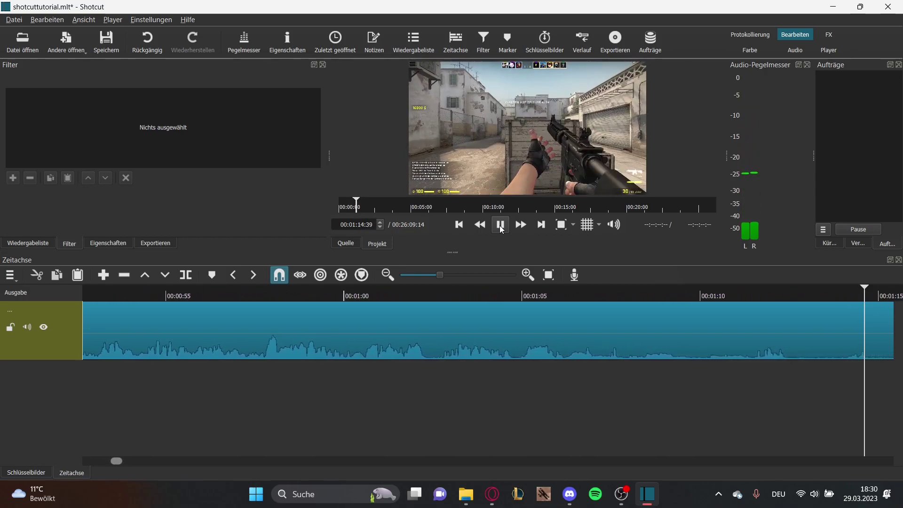
click(501, 229)
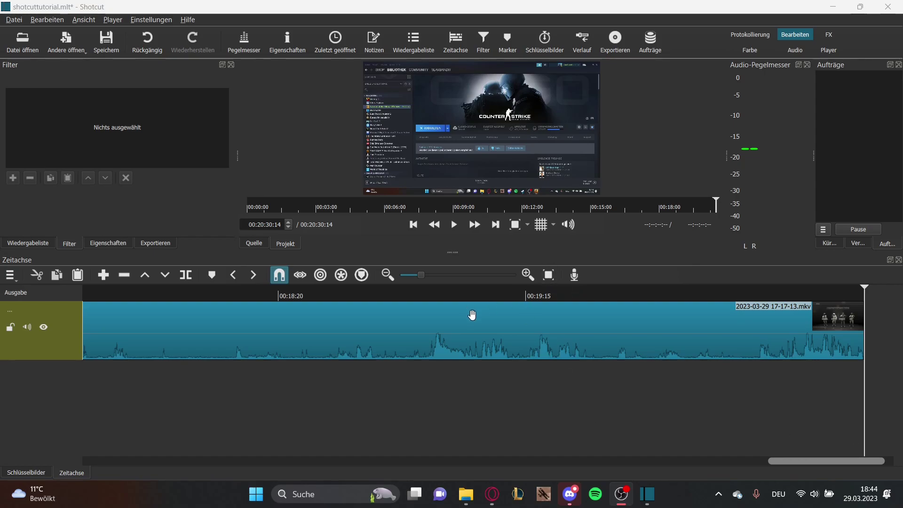
Add outro.mp4 from the playlist after the recording on the timeline, preview its crossfade, and undo the overlap
click(28, 243)
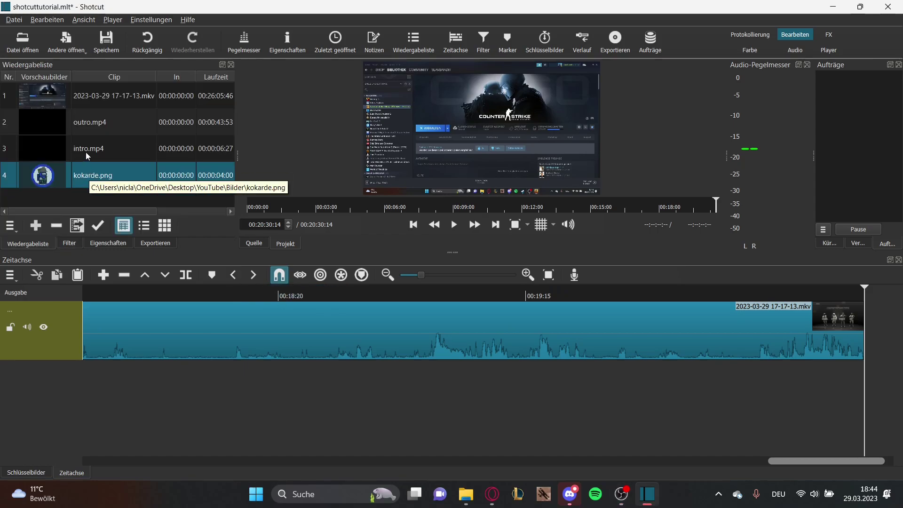
click(93, 124)
drag(92, 124, 783, 372)
click(459, 225)
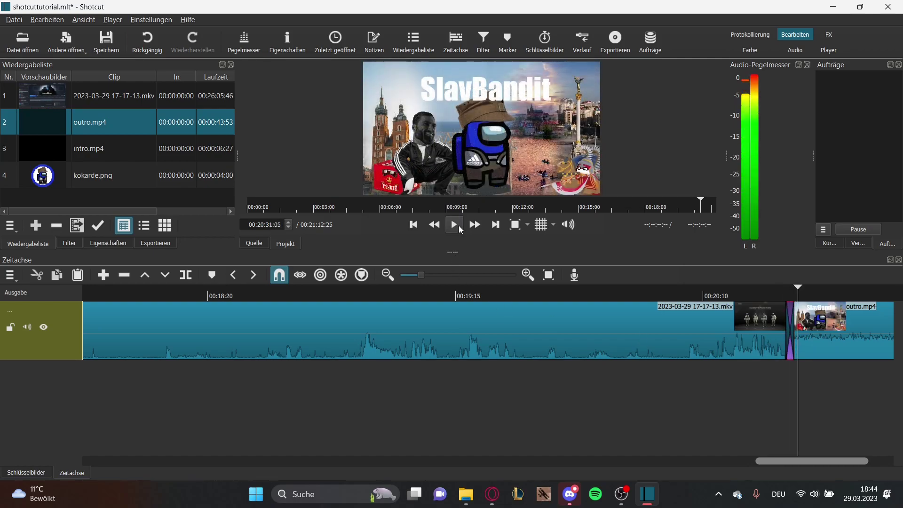
key(ctrl+z)
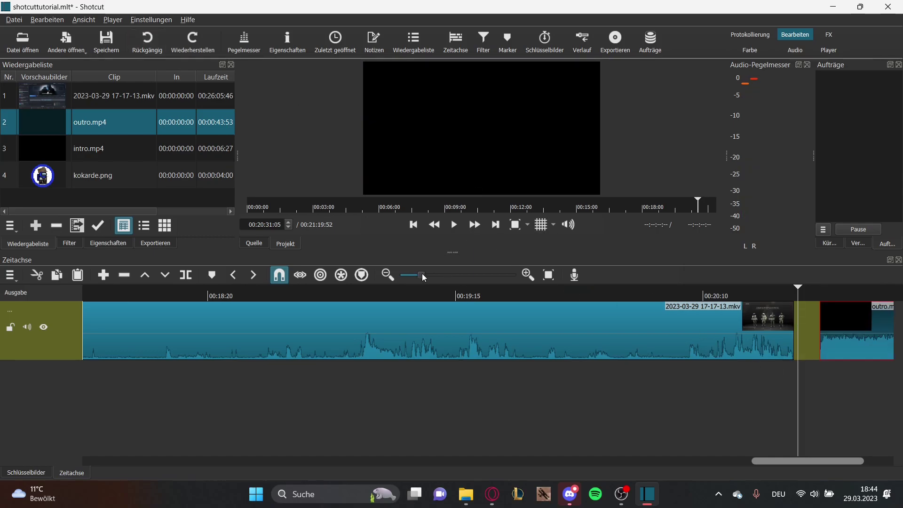
Move outro.mp4 to start at about 00:20:31 and trim the recording's end to about 00:20:30:05
drag(425, 274, 432, 275)
drag(644, 344, 557, 338)
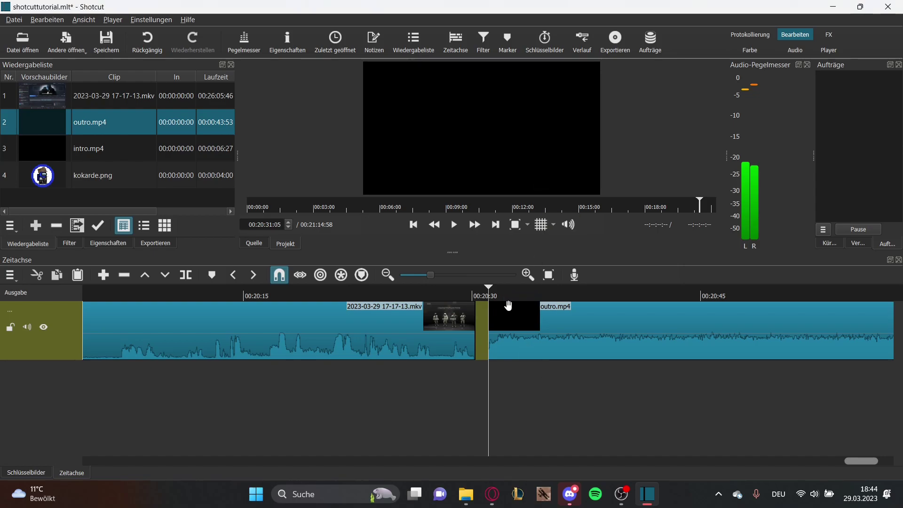
click(477, 365)
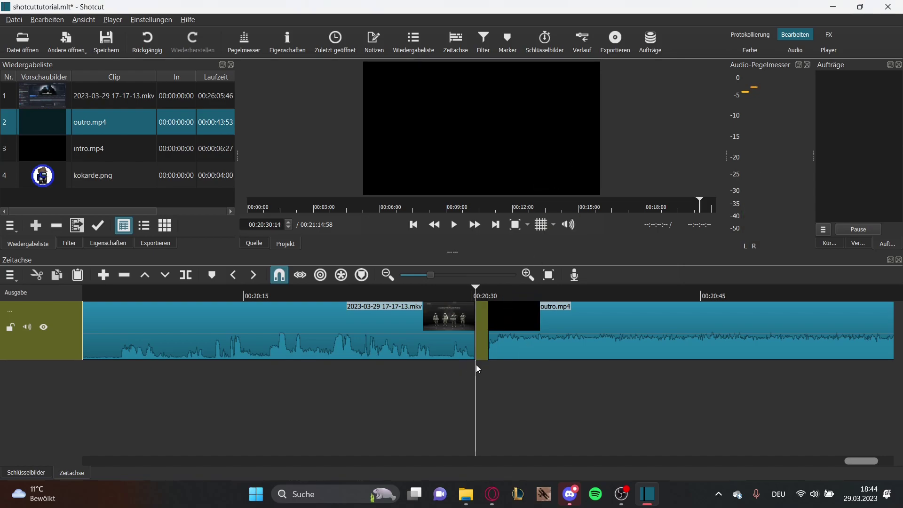
key(Up)
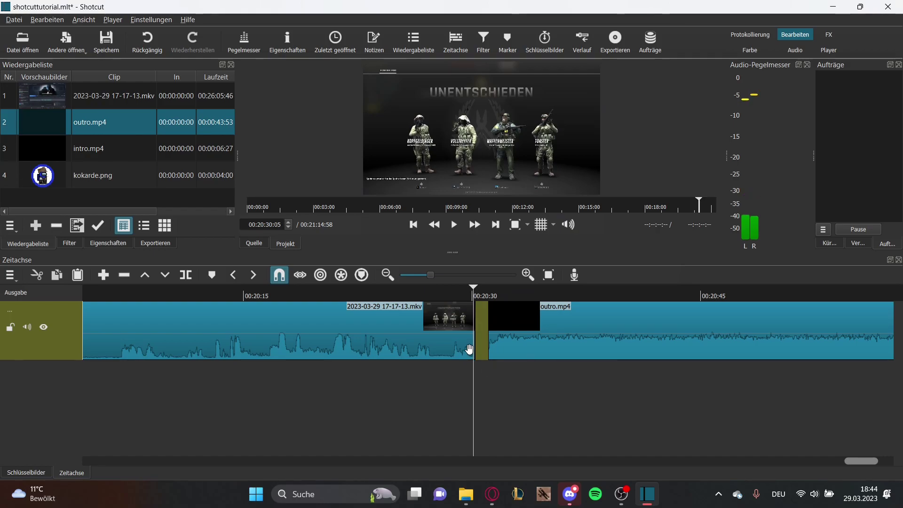
Overlap outro.mp4 slightly with the recording's end to make a short crossfade, and play the transition
drag(556, 331, 537, 349)
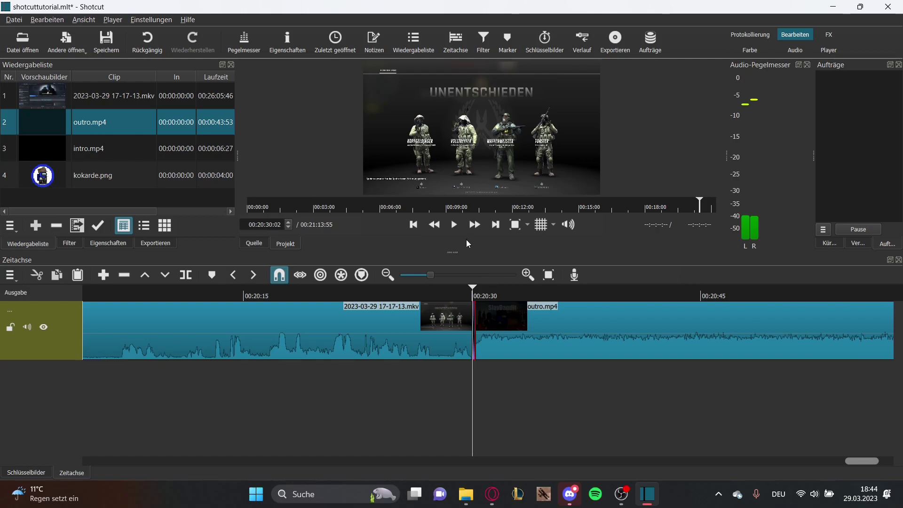
click(454, 226)
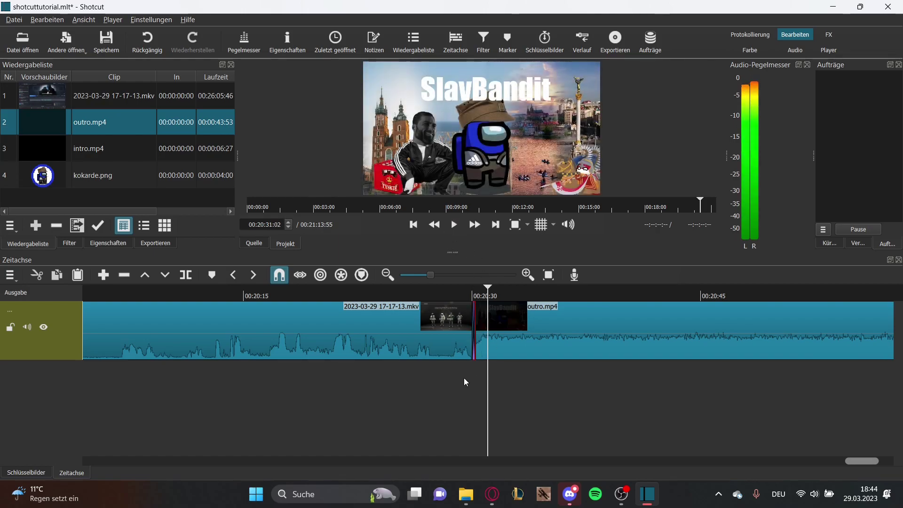
click(560, 340)
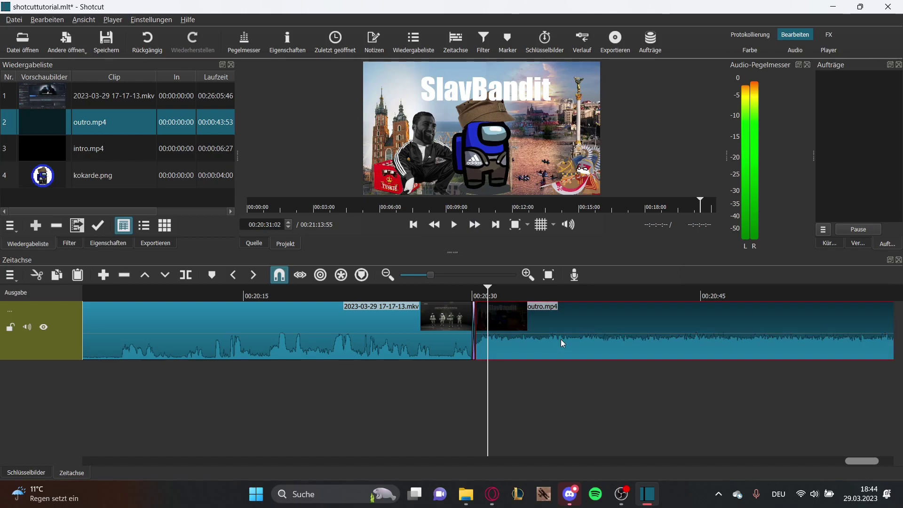
click(389, 349)
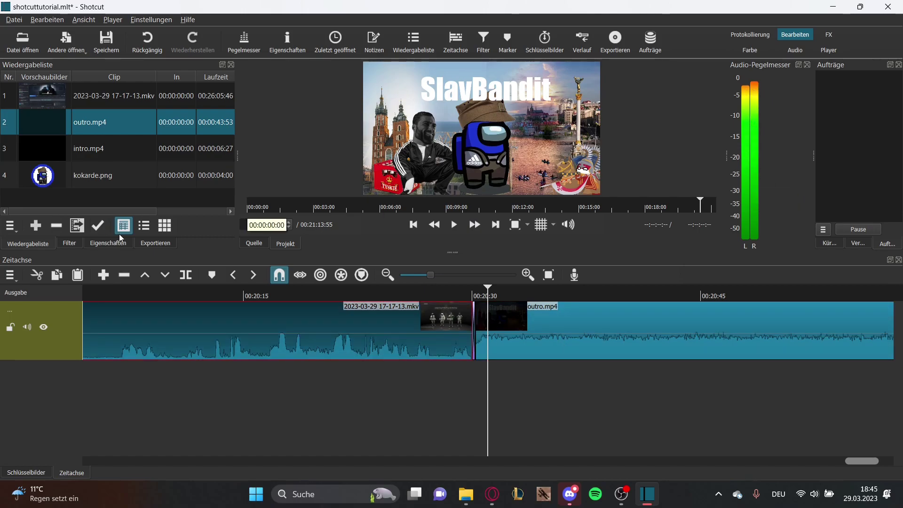
click(69, 244)
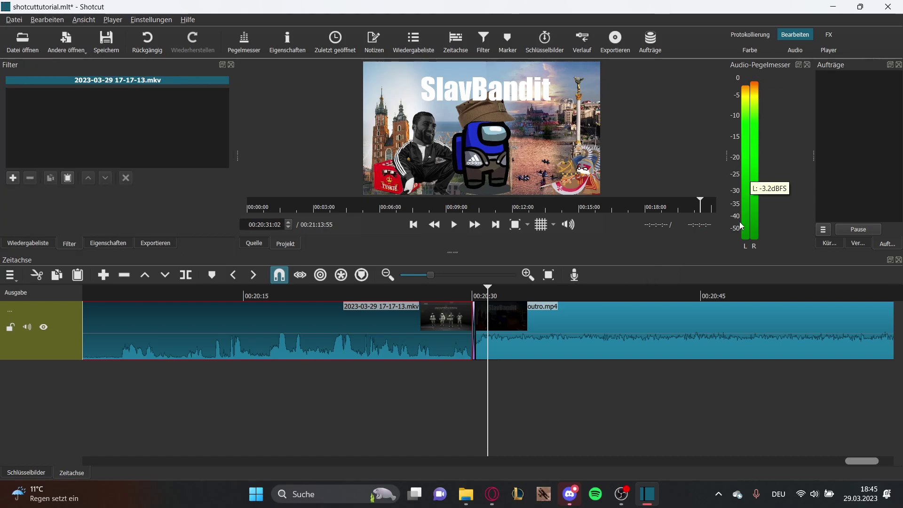
click(13, 177)
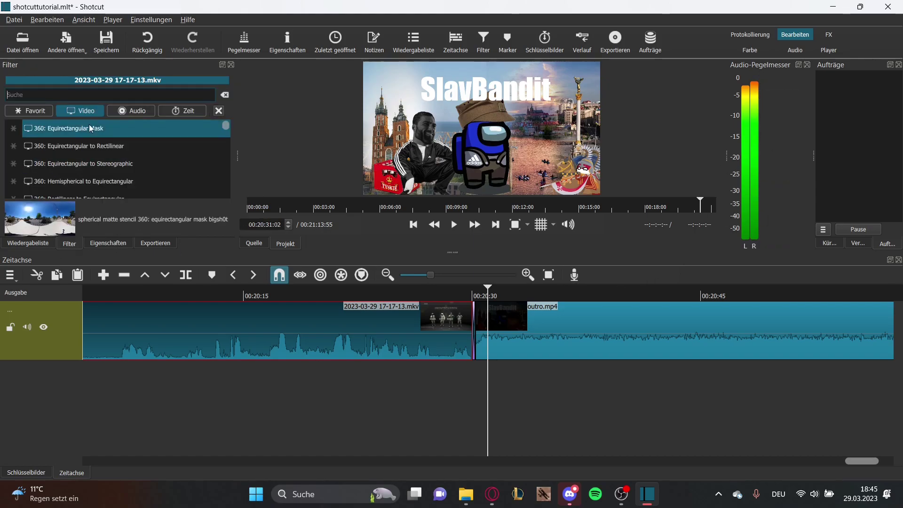
click(132, 109)
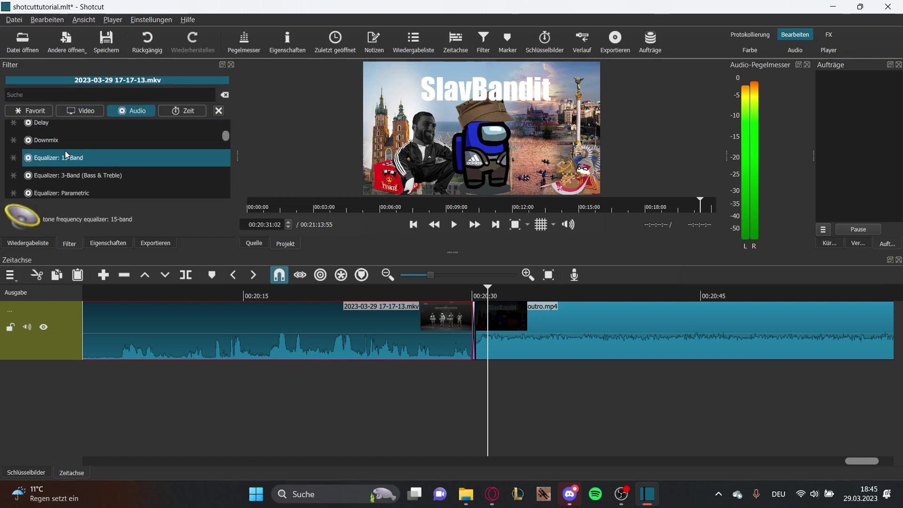
click(29, 109)
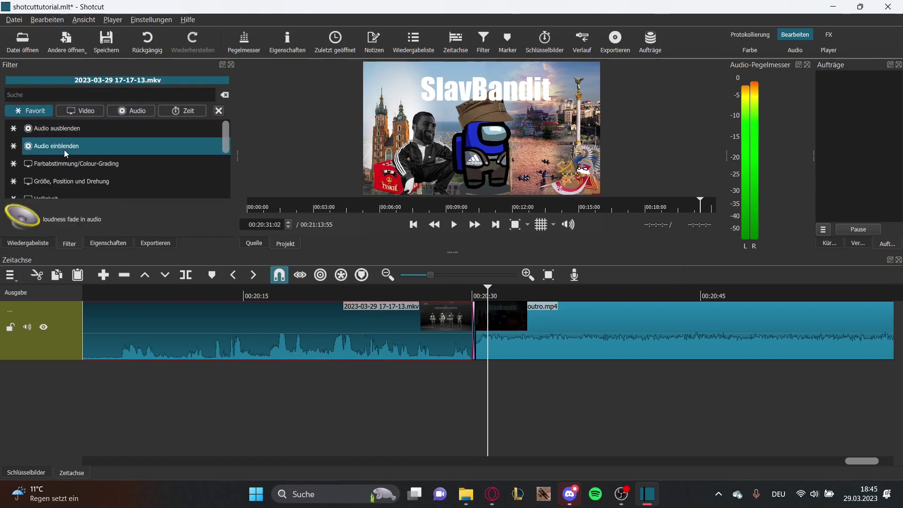
scroll(63, 151, down, 2)
scroll(44, 153, down, 1)
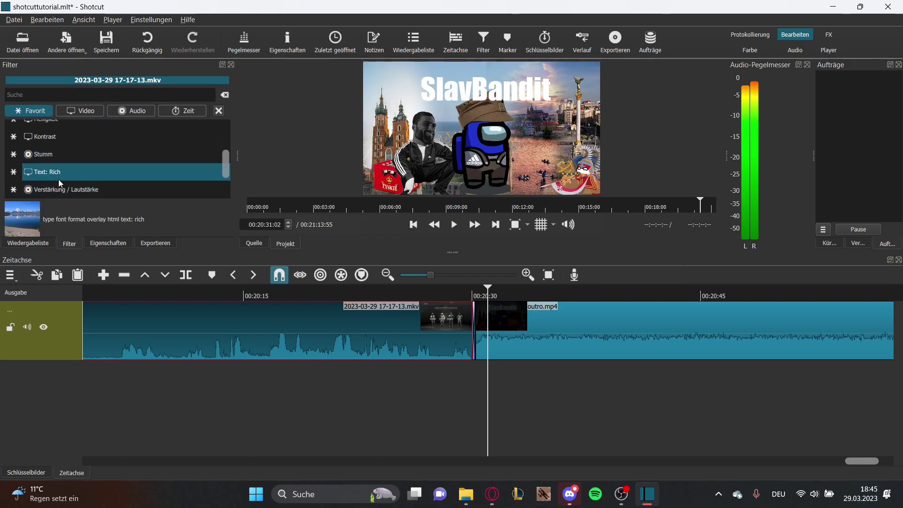
click(63, 190)
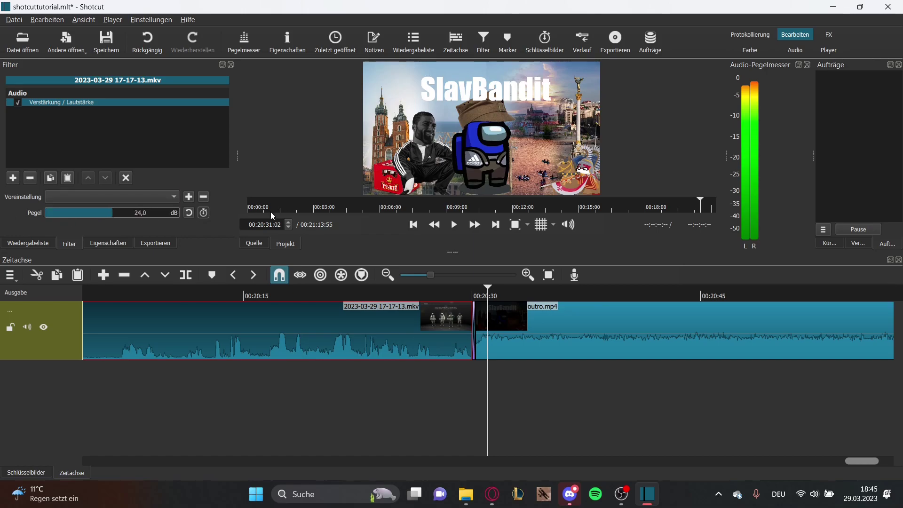
Try gain levels of 24.0 and -70.0 dB on the recording, reset the level, and remove the gain filter
drag(162, 216, 1, 240)
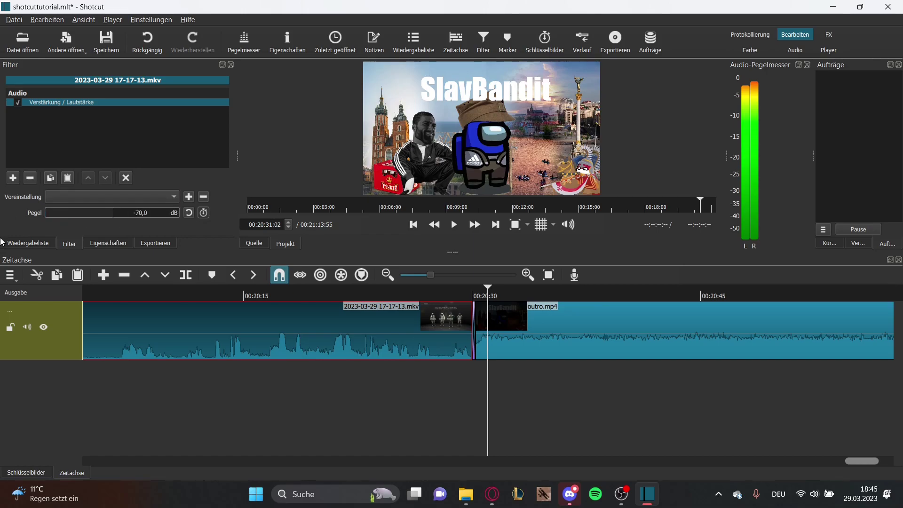
click(191, 214)
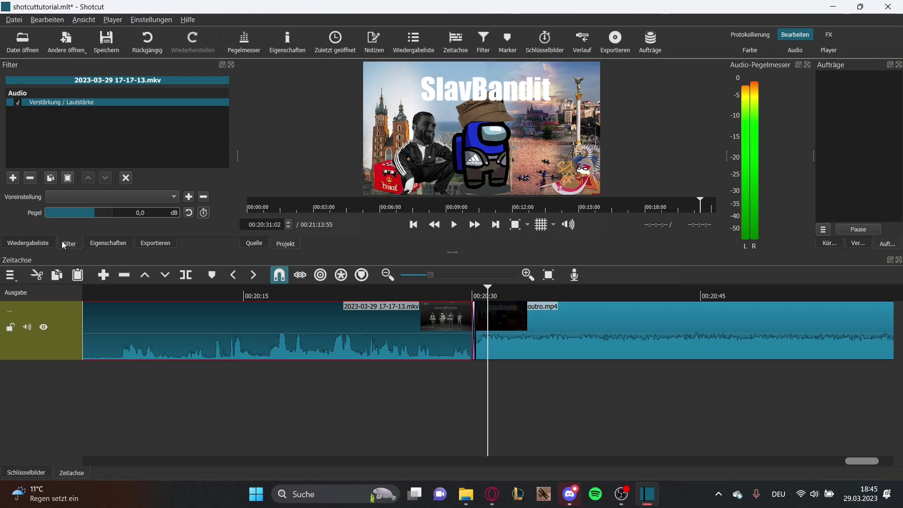
click(30, 180)
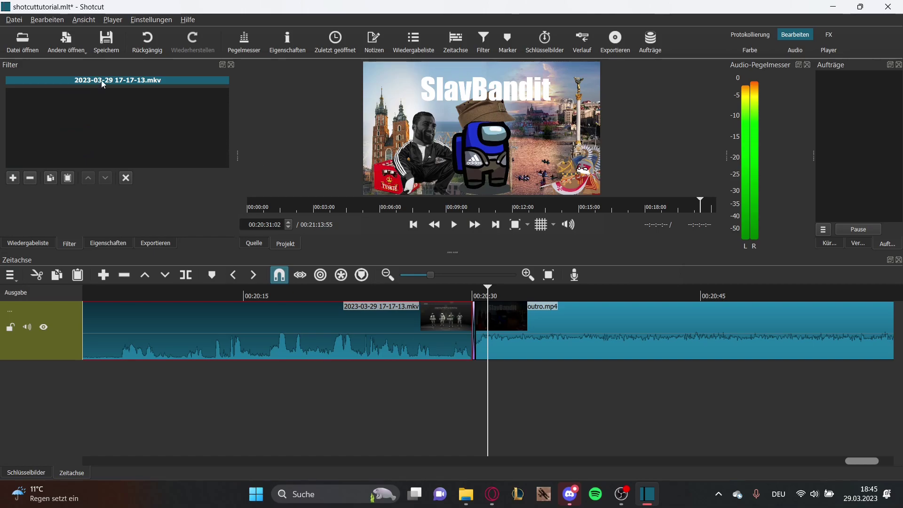
Save the project and bring the end of the recording and the start of outro.mp4 into view
click(7, 21)
click(28, 89)
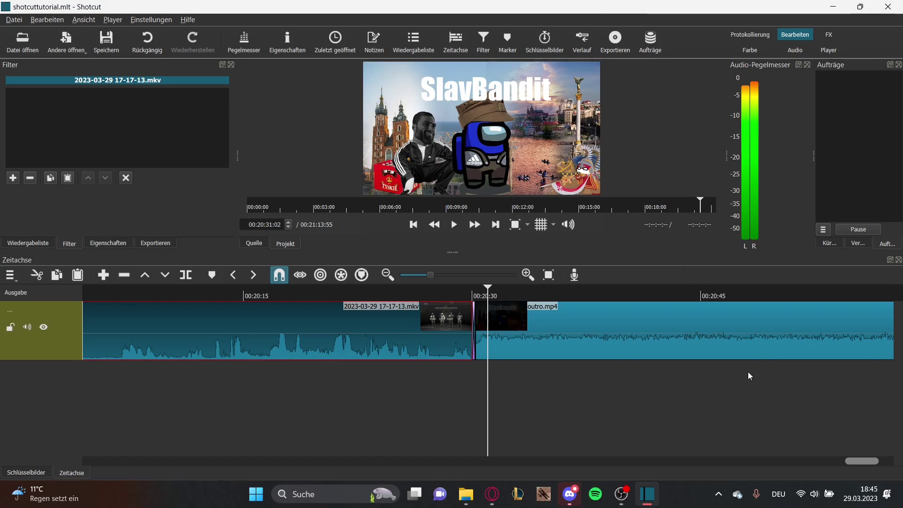
drag(857, 460, 877, 406)
scroll(851, 408, up, 5)
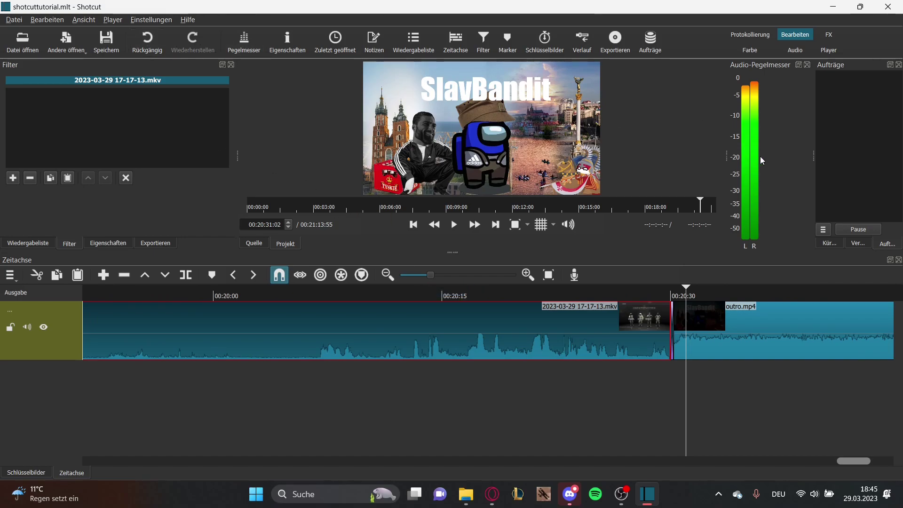
Hide and reshow the audio level meter, and look through the recording's clip properties
click(251, 43)
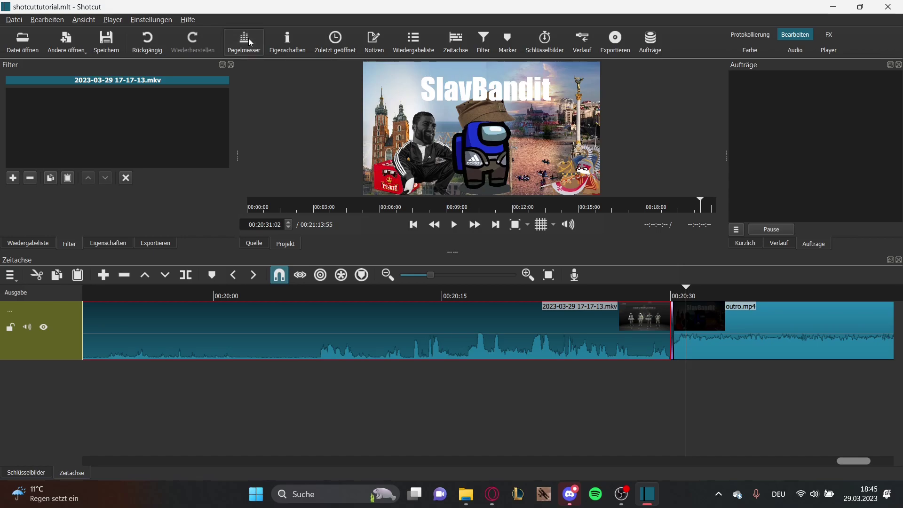
click(251, 42)
click(287, 42)
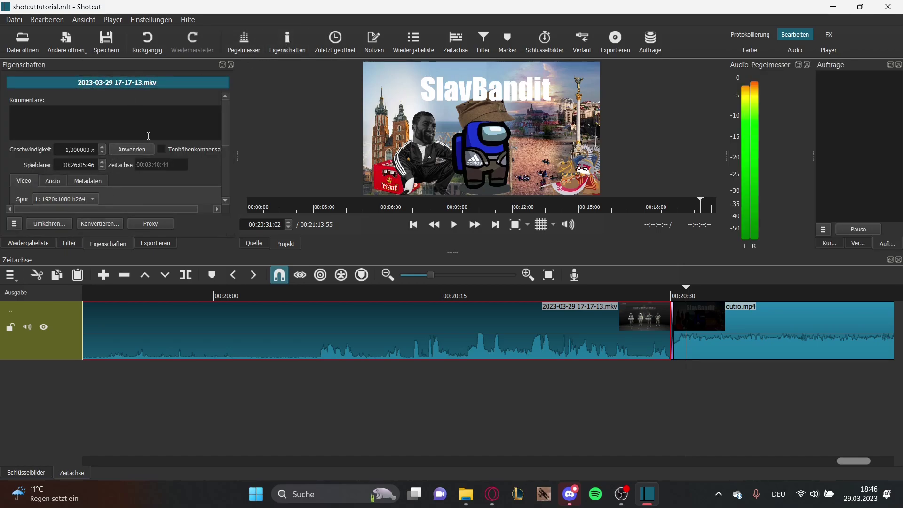
scroll(148, 136, down, 5)
scroll(148, 140, down, 2)
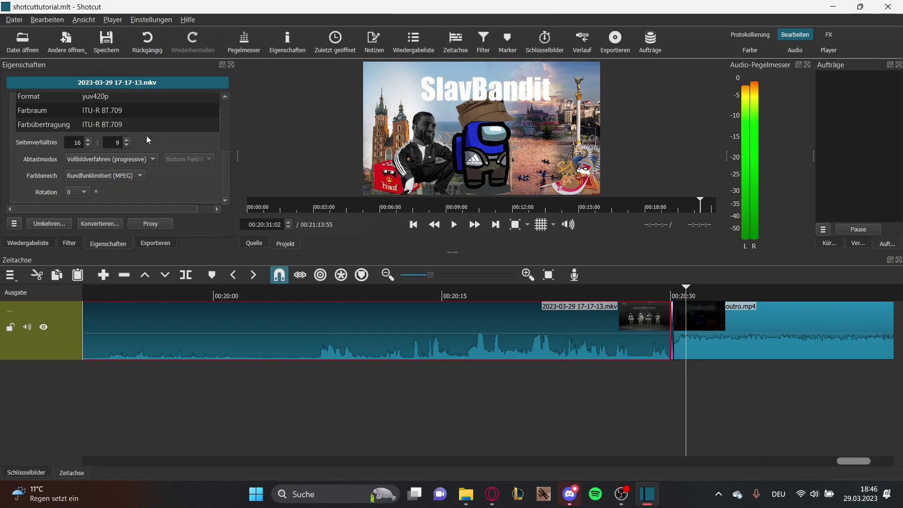
Try a speed of 0.7x for outro.mp4 without applying it, and compare the properties of the recording and the outro
click(766, 337)
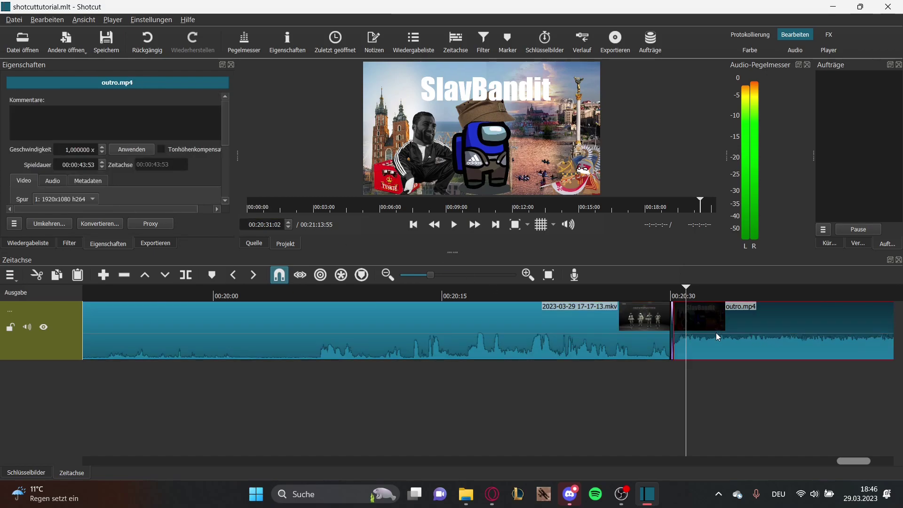
scroll(58, 150, down, 3)
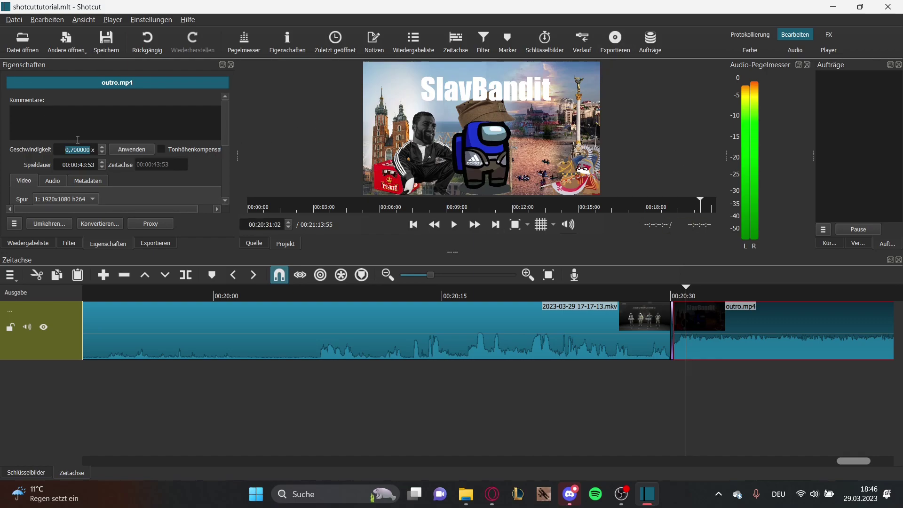
click(533, 329)
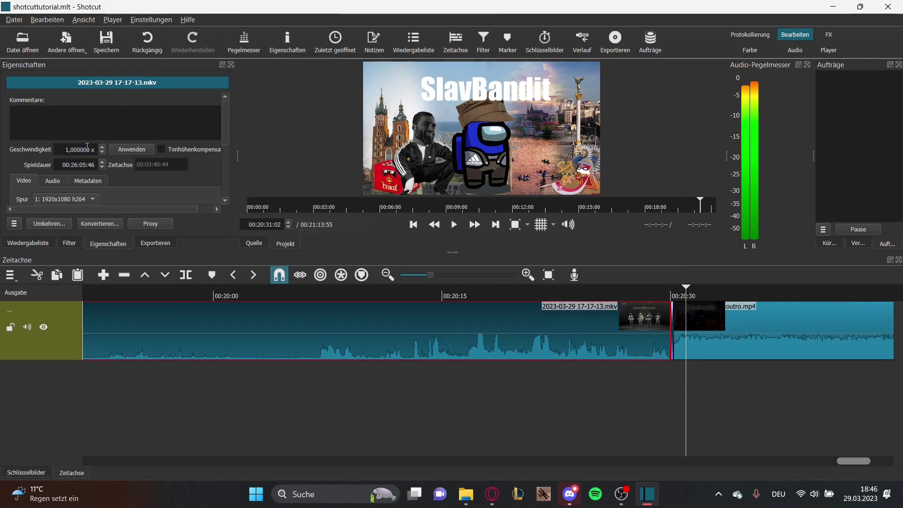
click(755, 341)
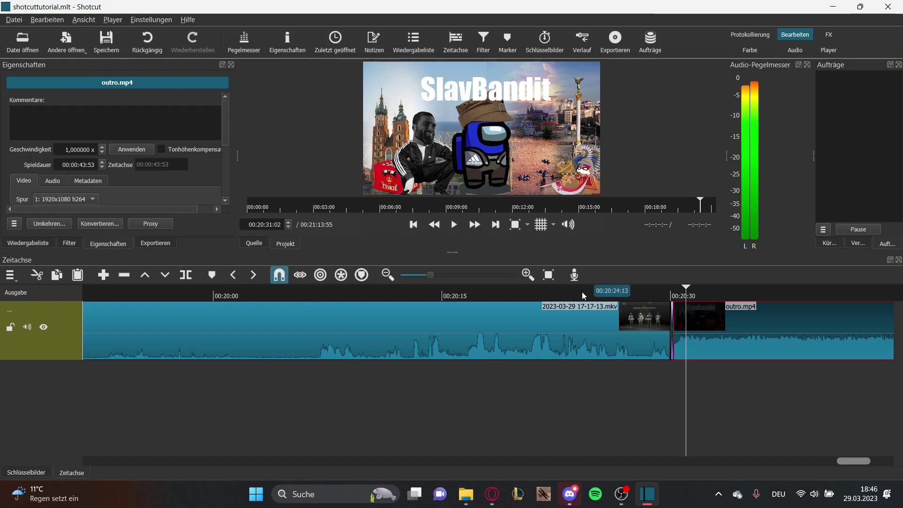
click(636, 353)
click(762, 348)
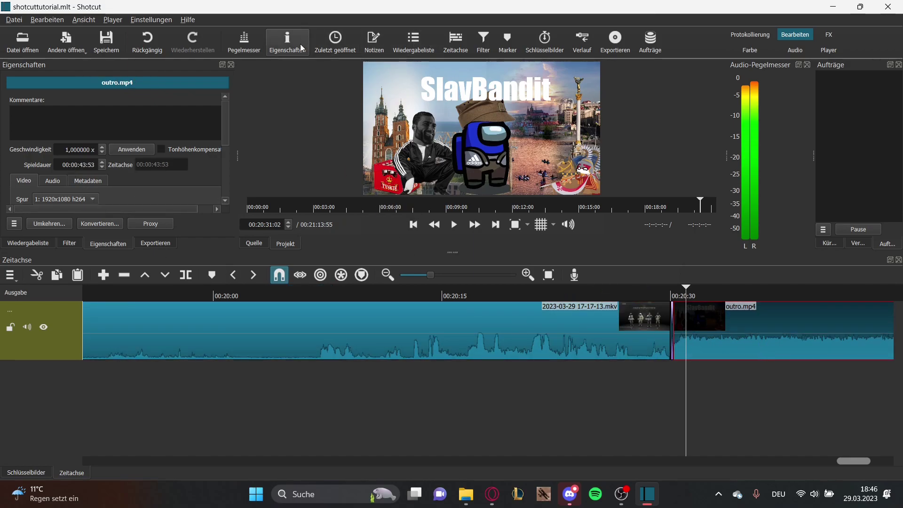
Look at the recently opened files, and close the recent files, history and clip properties views
click(335, 49)
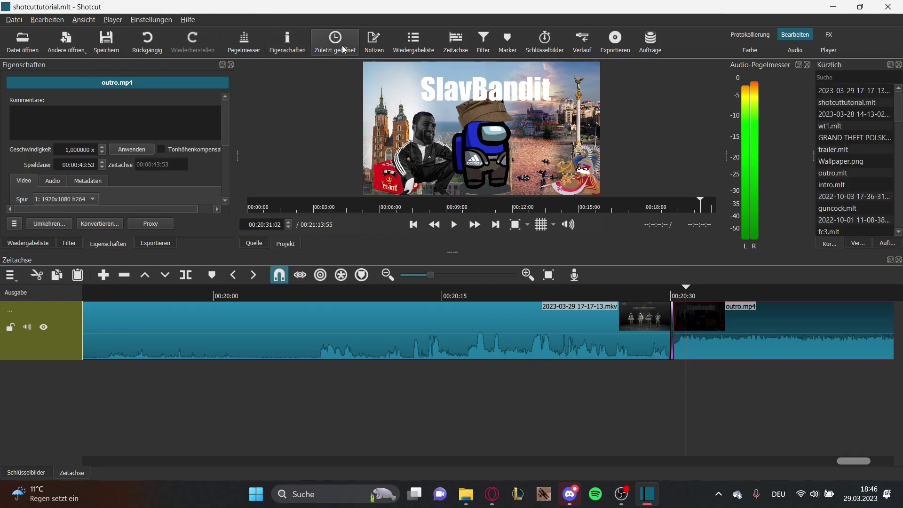
click(899, 65)
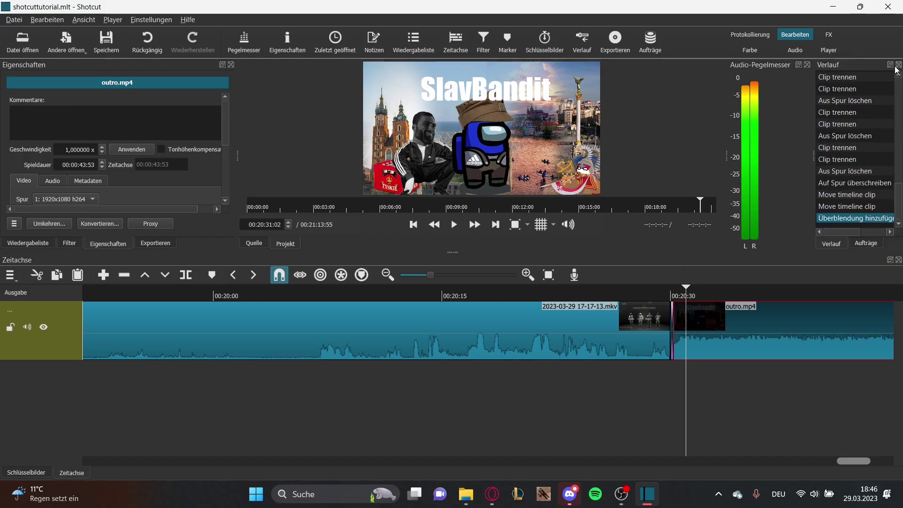
click(899, 65)
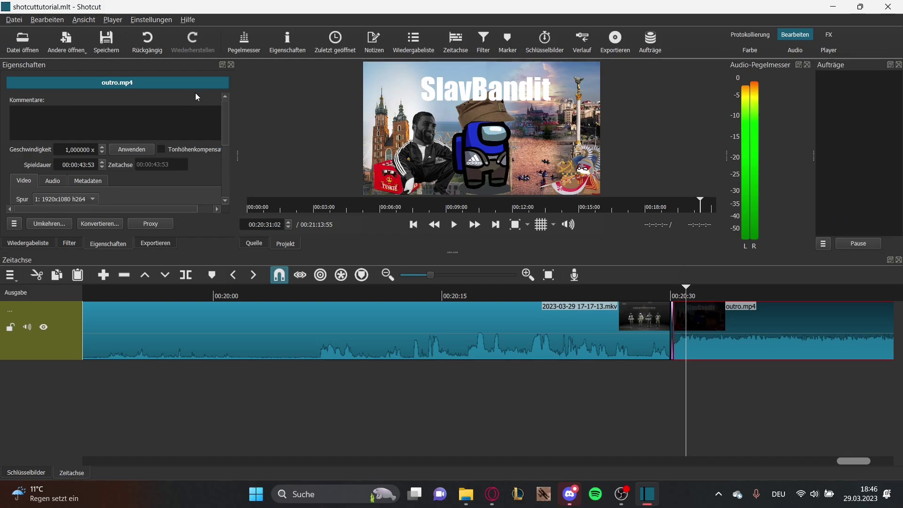
click(231, 64)
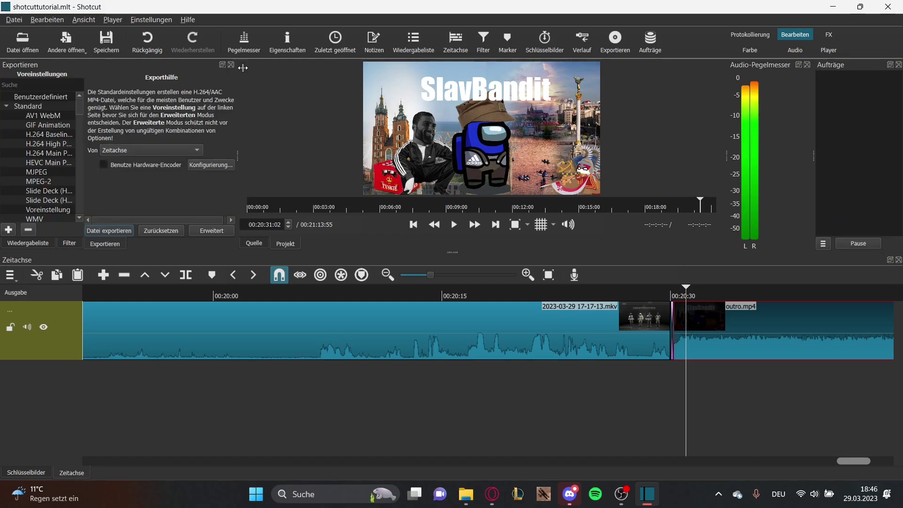
Show the project notes and the marker list briefly, closing each one again
click(378, 50)
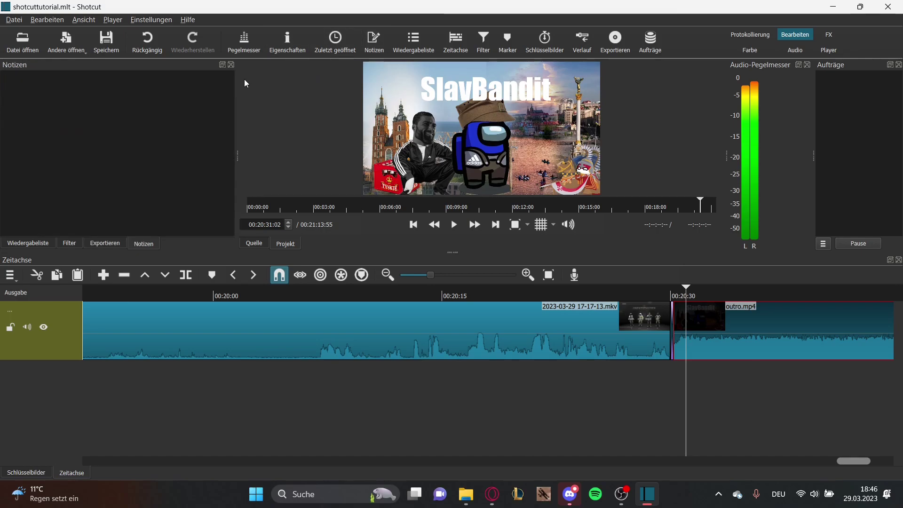
click(231, 65)
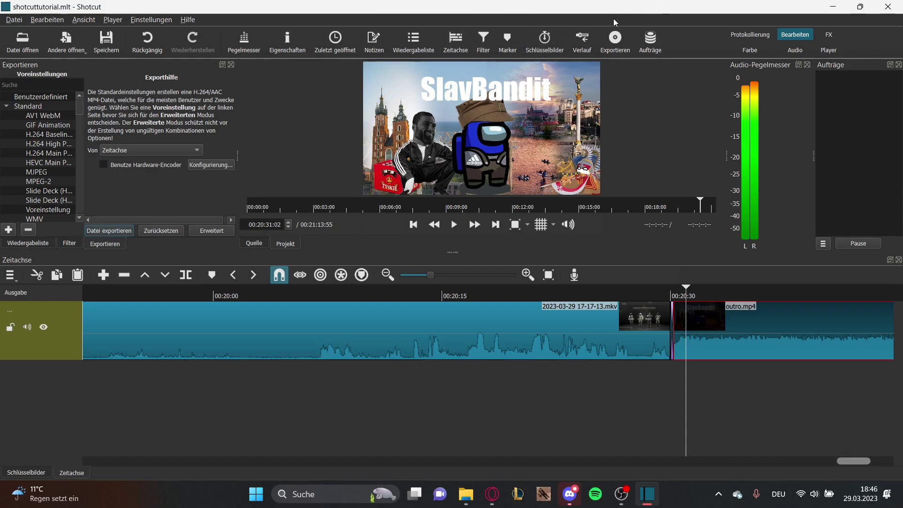
click(506, 41)
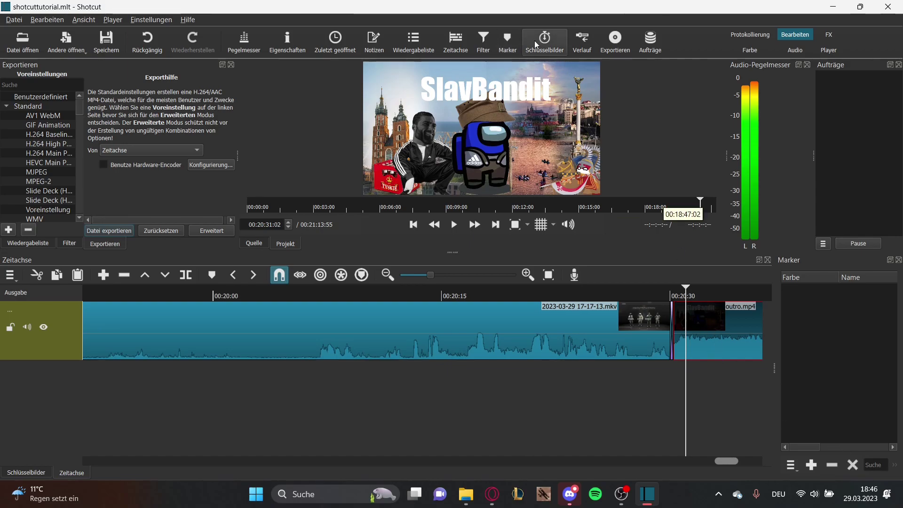
click(899, 260)
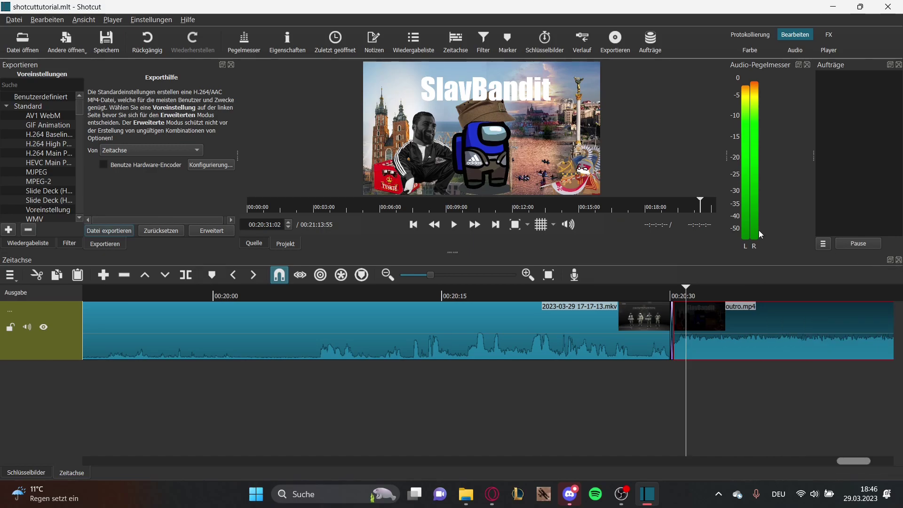
View the keyframes and the outro's filters, close the filter view, and return to the timeline
click(544, 47)
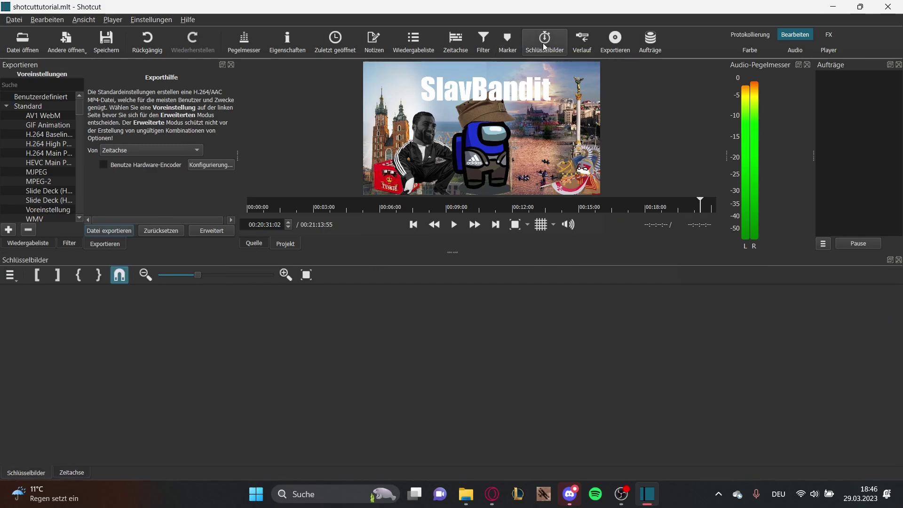
click(482, 41)
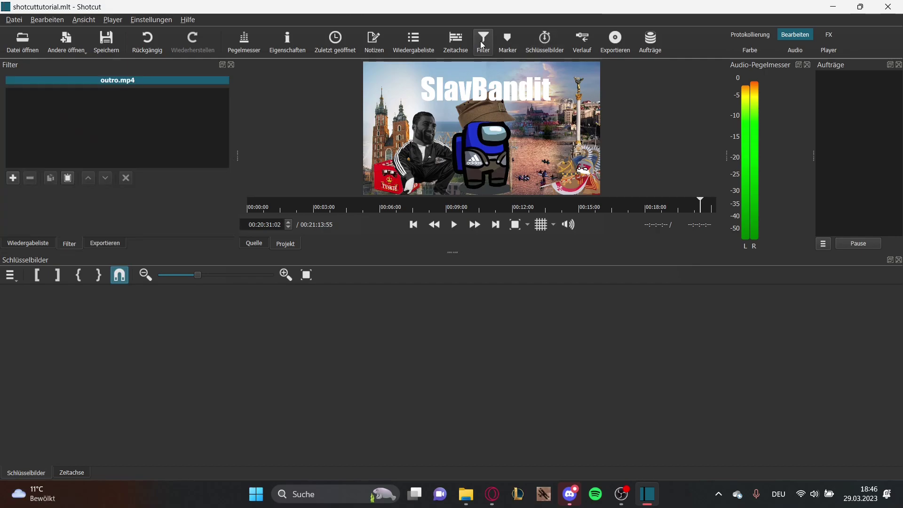
click(231, 66)
click(456, 40)
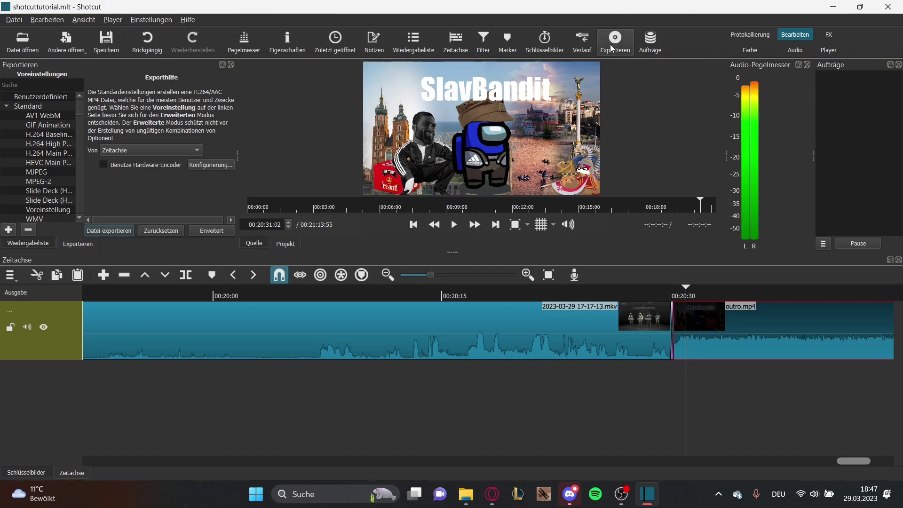
Enlarge the export settings area in width and height so that more of the preset list fits
drag(813, 152, 596, 160)
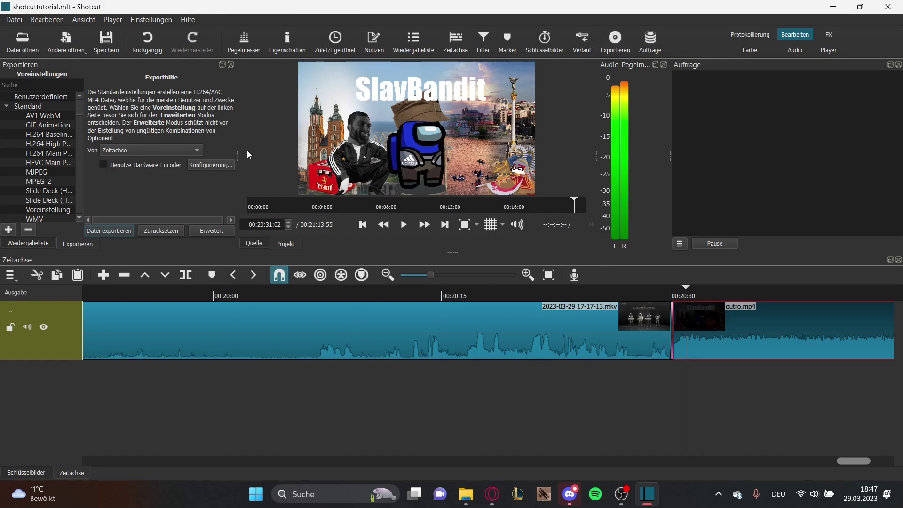
drag(238, 153, 475, 131)
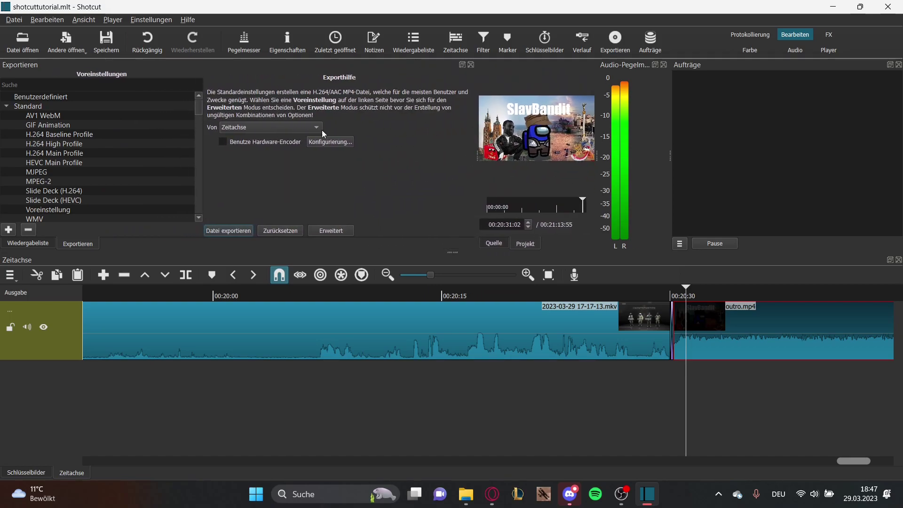
drag(447, 253, 459, 414)
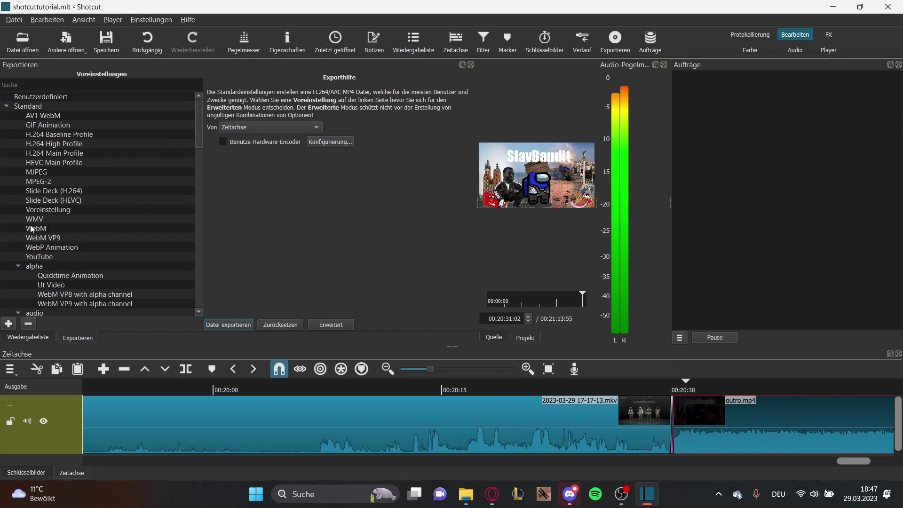
Highlight the H.264 High Profile, H.264 Main Profile and YouTube export presets one after another
click(53, 147)
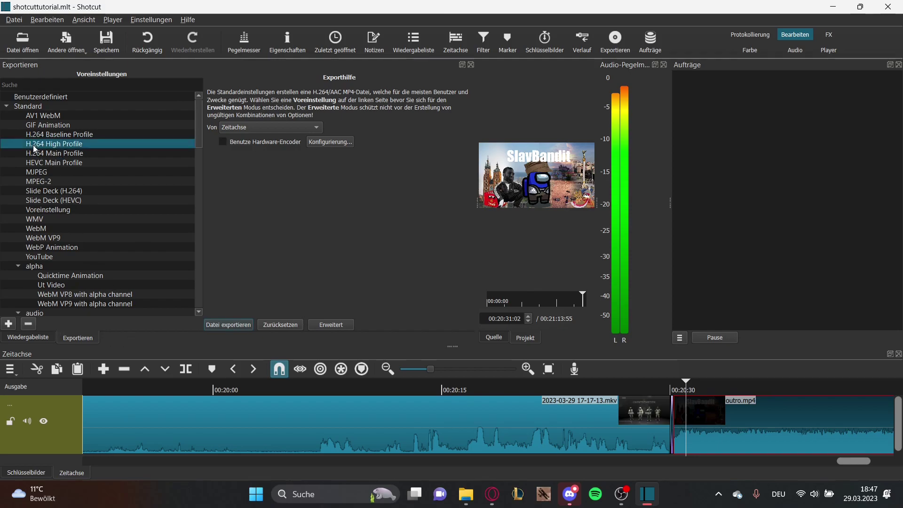
click(79, 154)
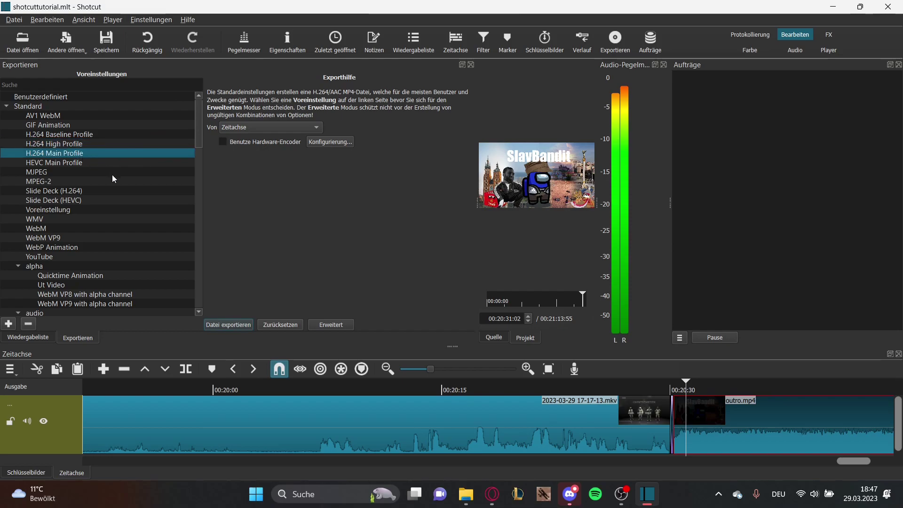
click(47, 259)
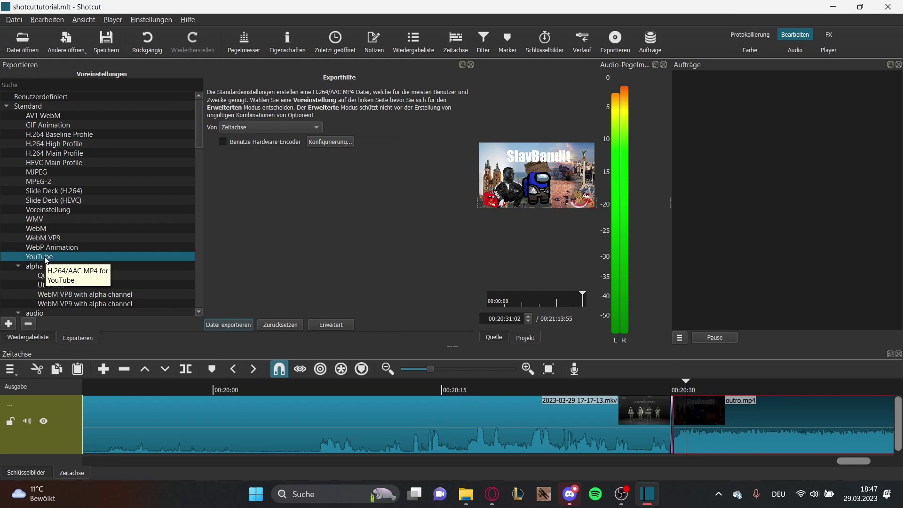
Look through the whole export preset list, from the alpha and audio groups down to the stills group
scroll(50, 257, down, 1)
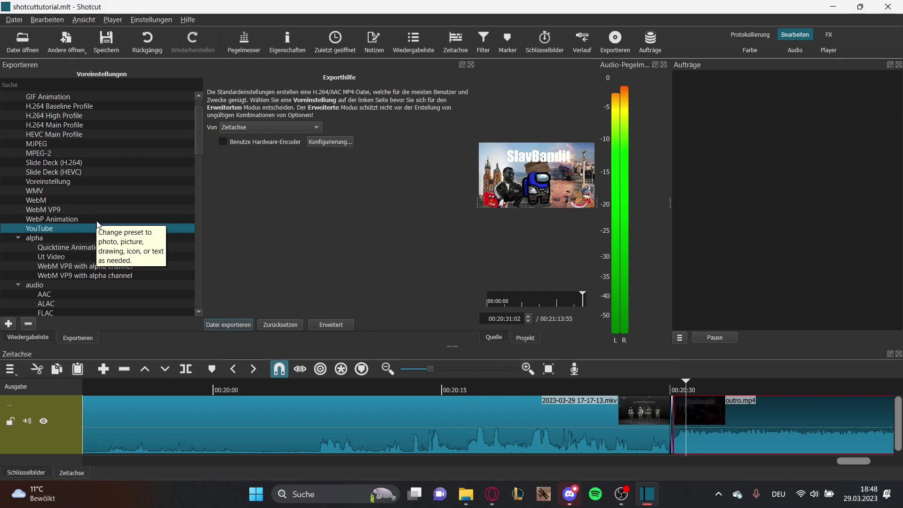
scroll(96, 222, down, 4)
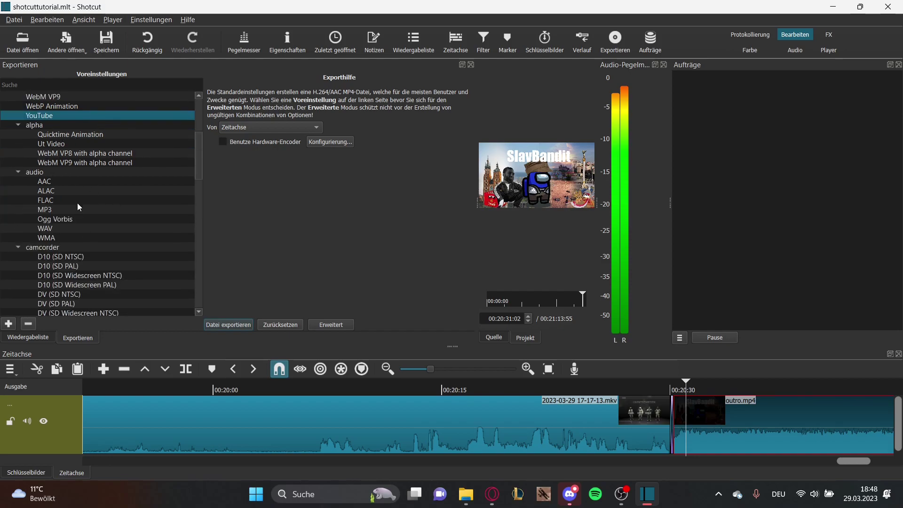
scroll(64, 193, down, 7)
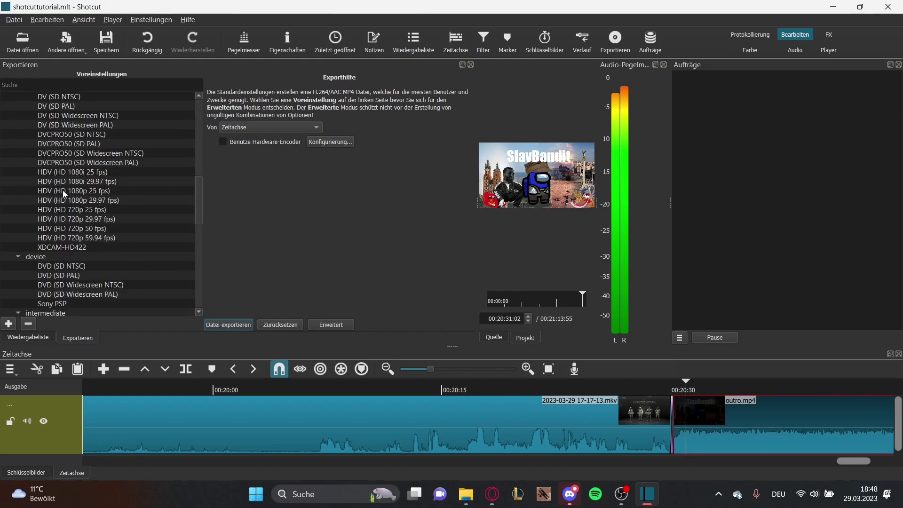
scroll(63, 190, down, 12)
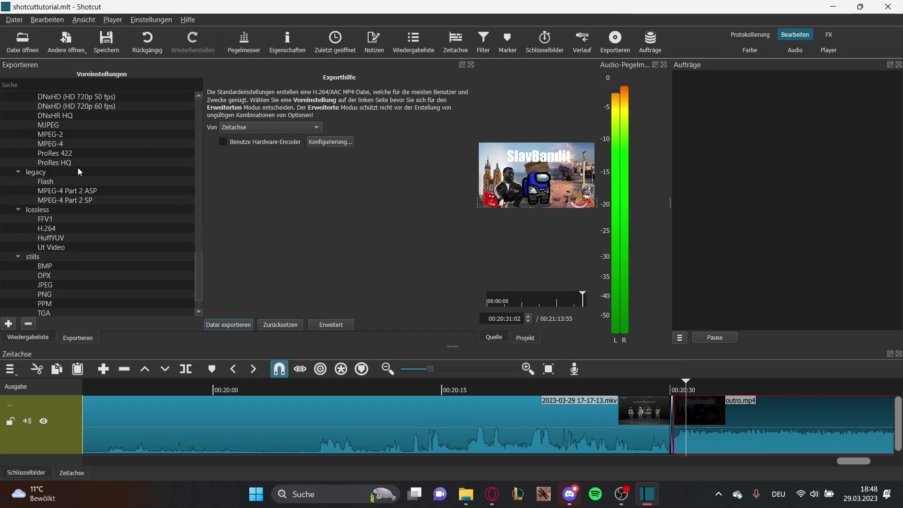
scroll(54, 179, down, 1)
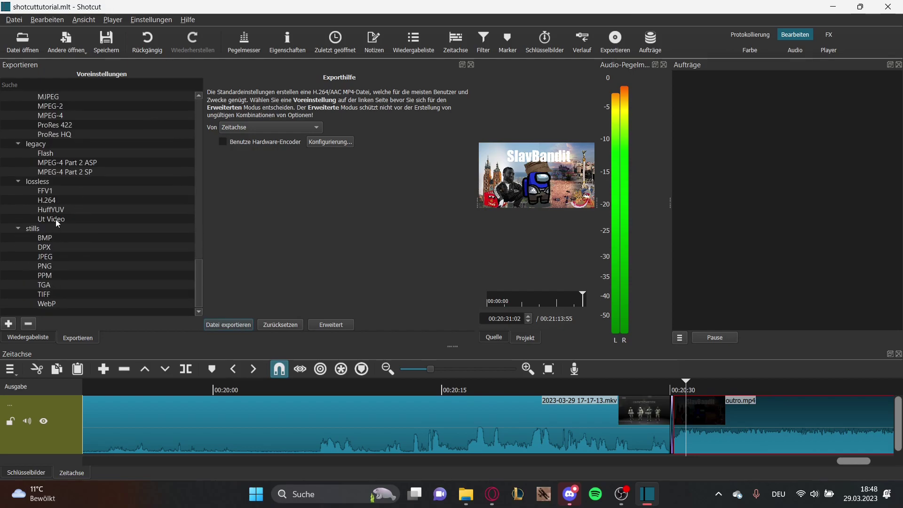
scroll(54, 289, up, 15)
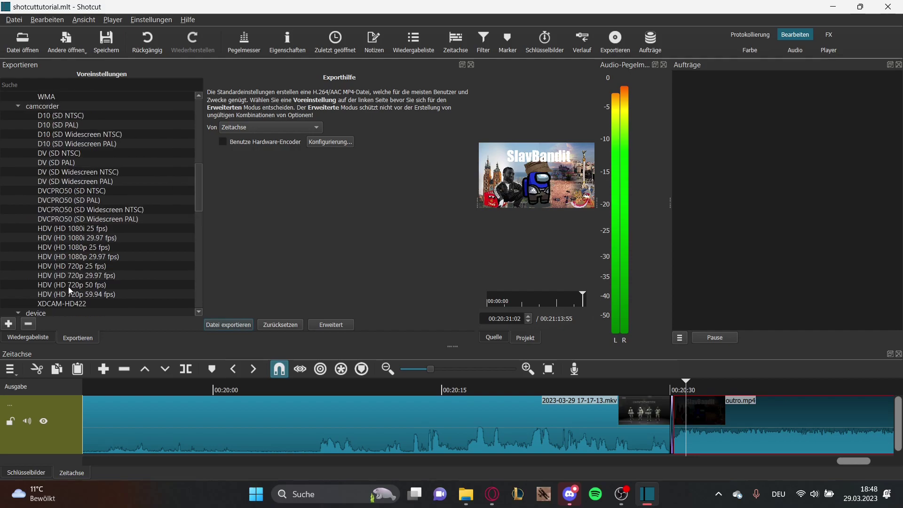
scroll(69, 286, up, 10)
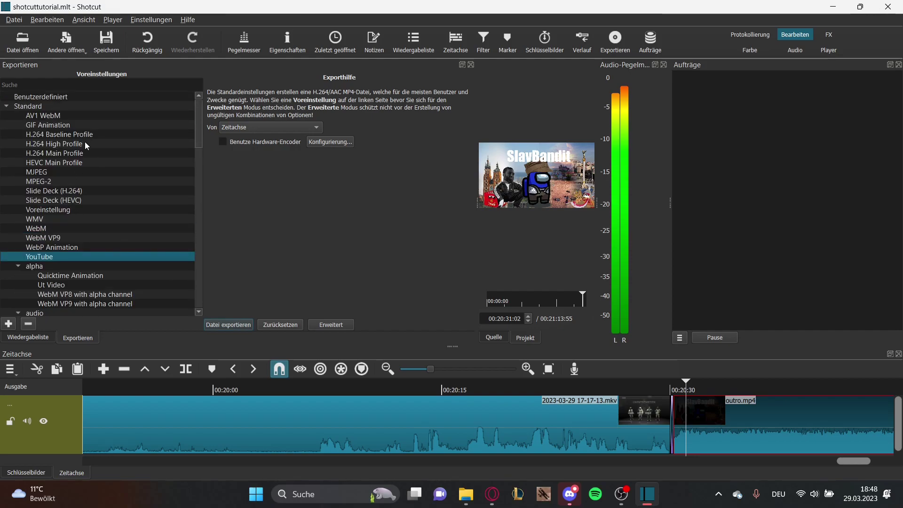
Show the advanced export settings and compare the video settings of the H.264 High Profile and YouTube presets
click(86, 143)
click(340, 326)
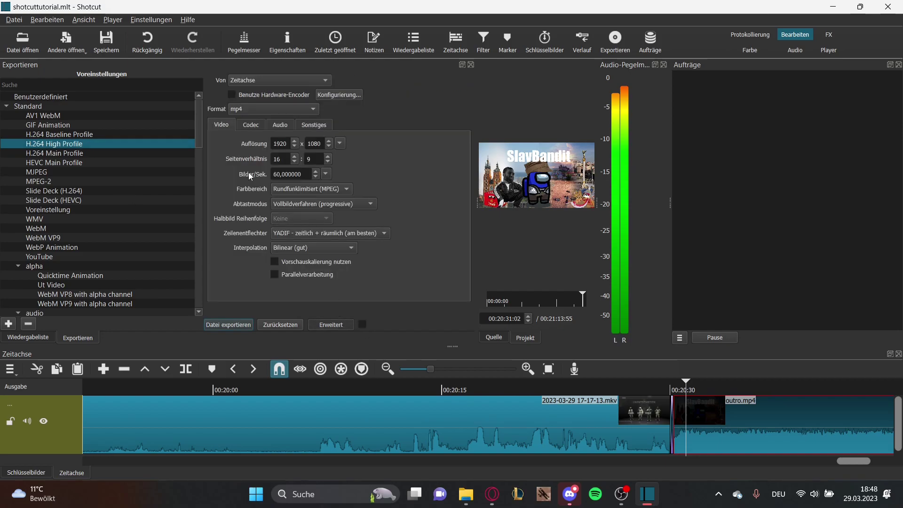
click(58, 255)
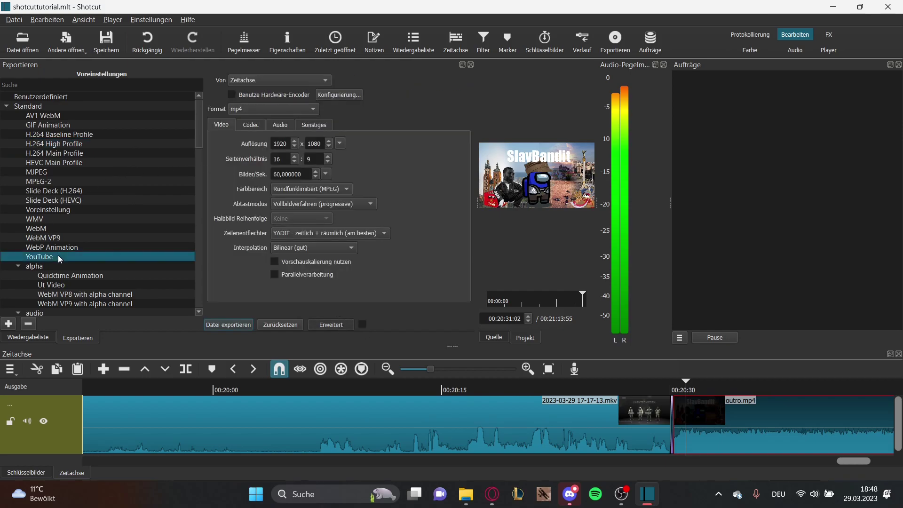
click(61, 145)
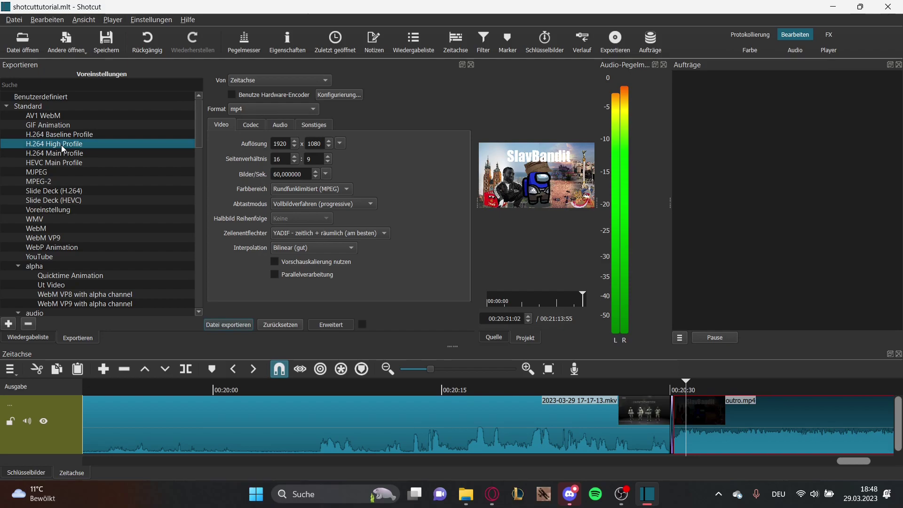
Compare the codec settings of the YouTube and H.264 High Profile presets by switching between the two
click(252, 125)
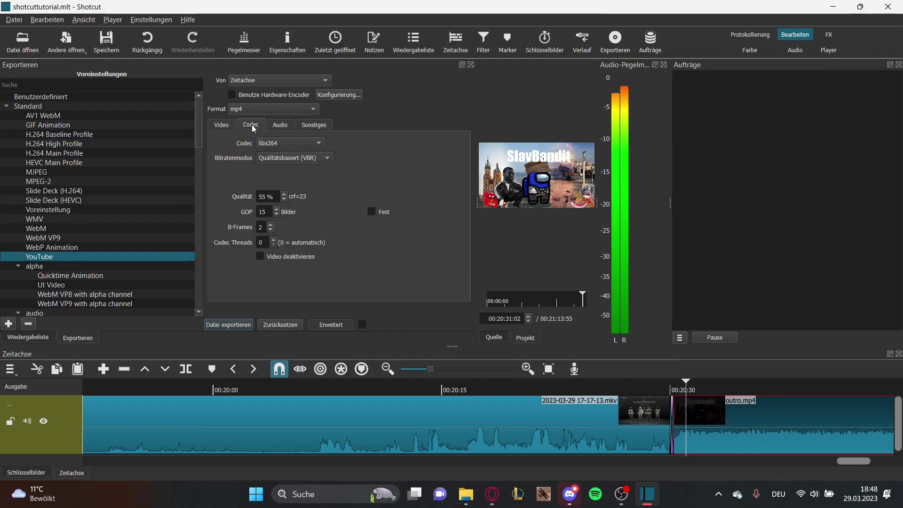
click(60, 145)
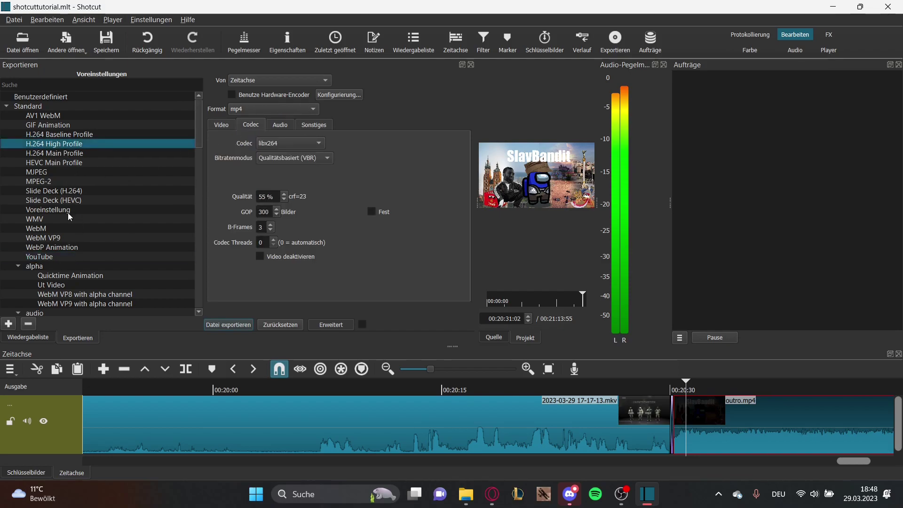
click(55, 256)
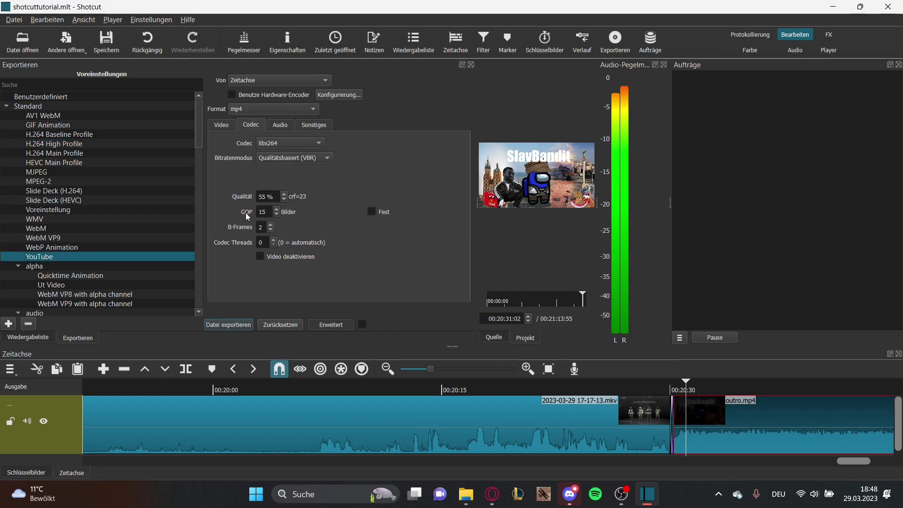
click(60, 142)
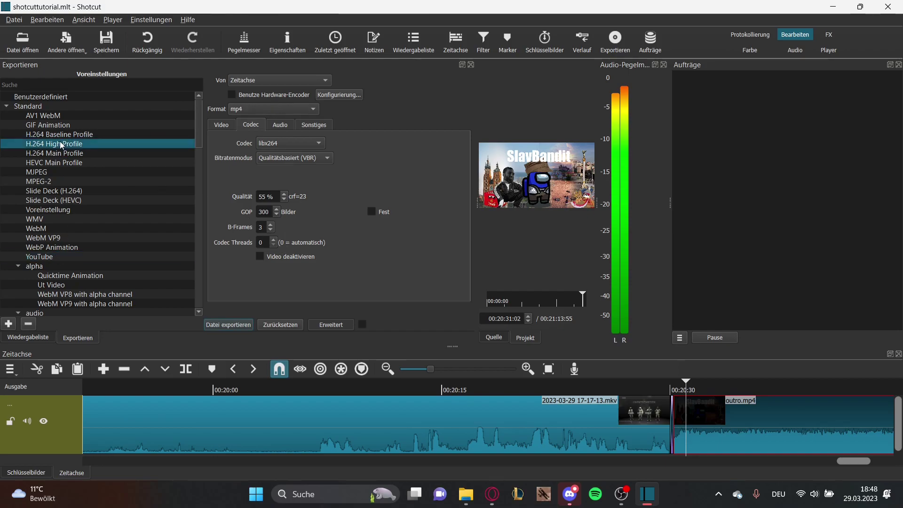
click(71, 256)
Compare the audio settings and the miscellaneous parameters of the YouTube and H.264 High Profile presets
click(273, 126)
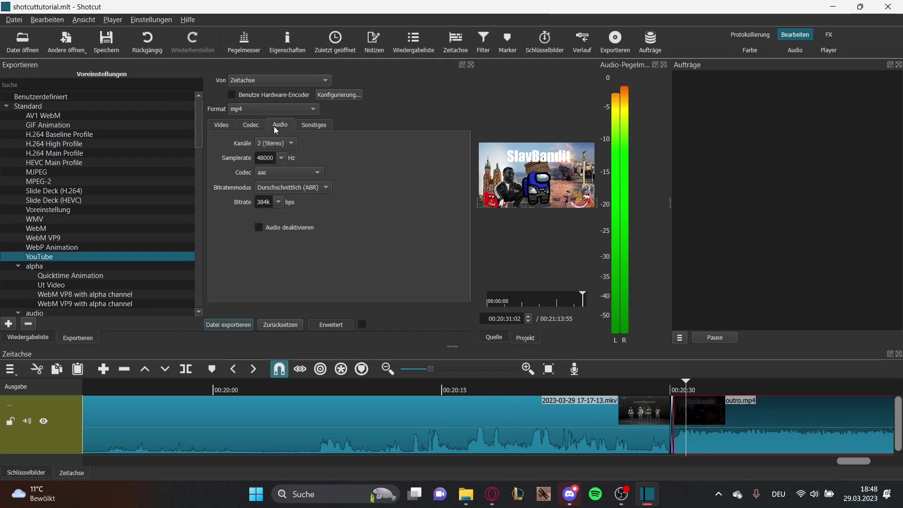
click(72, 145)
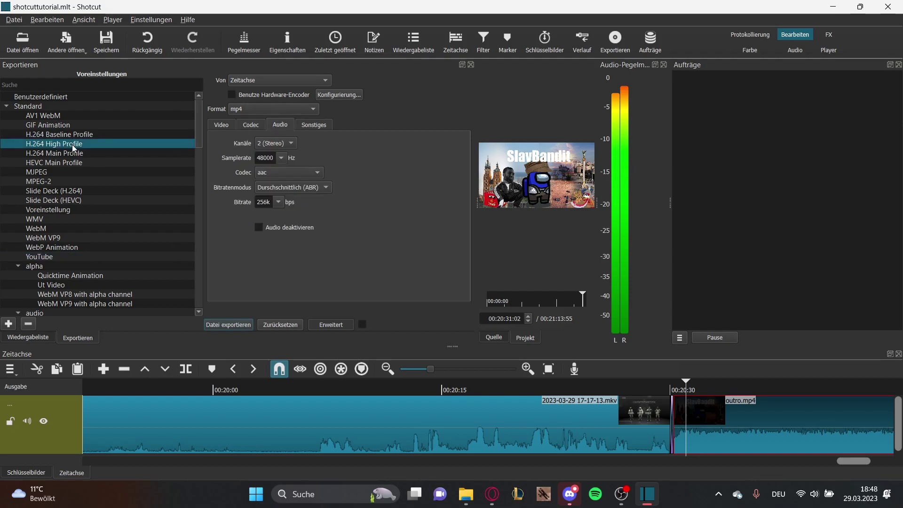
click(52, 255)
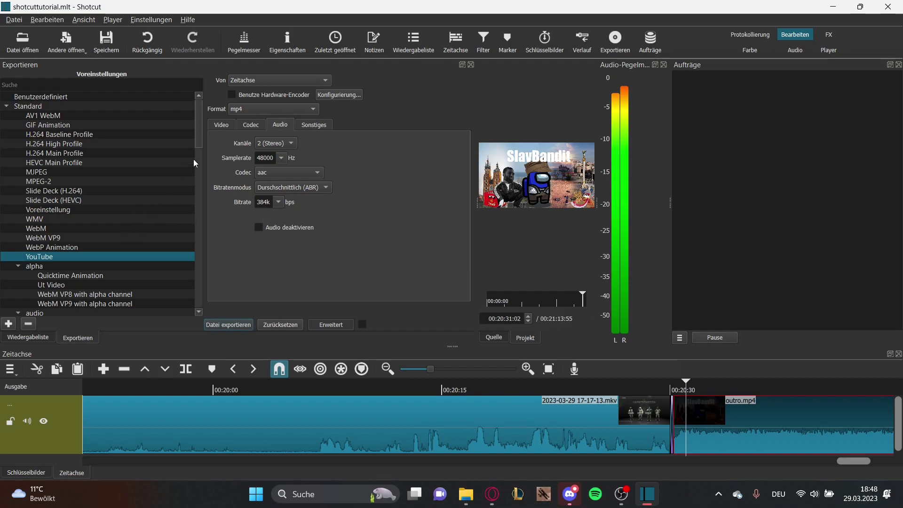
click(315, 125)
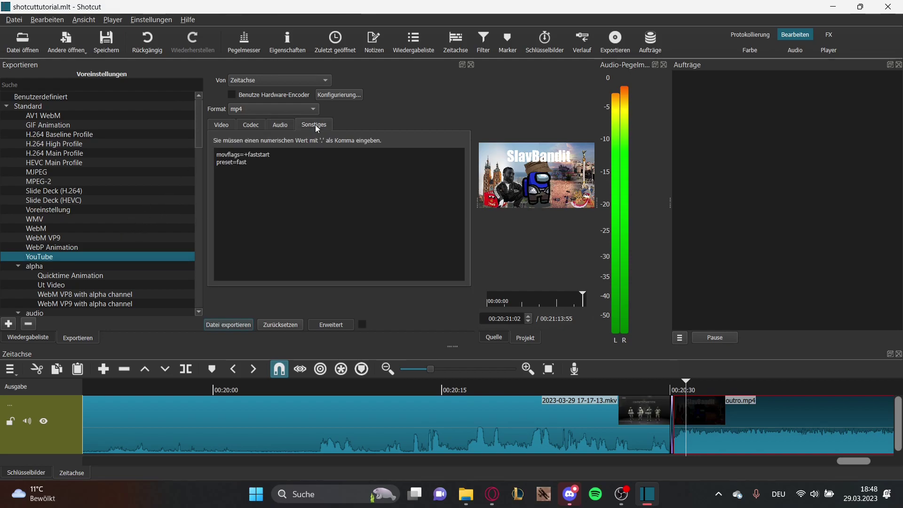
click(62, 145)
Apply the YouTube export preset and set its codec quality to 85 %
click(60, 257)
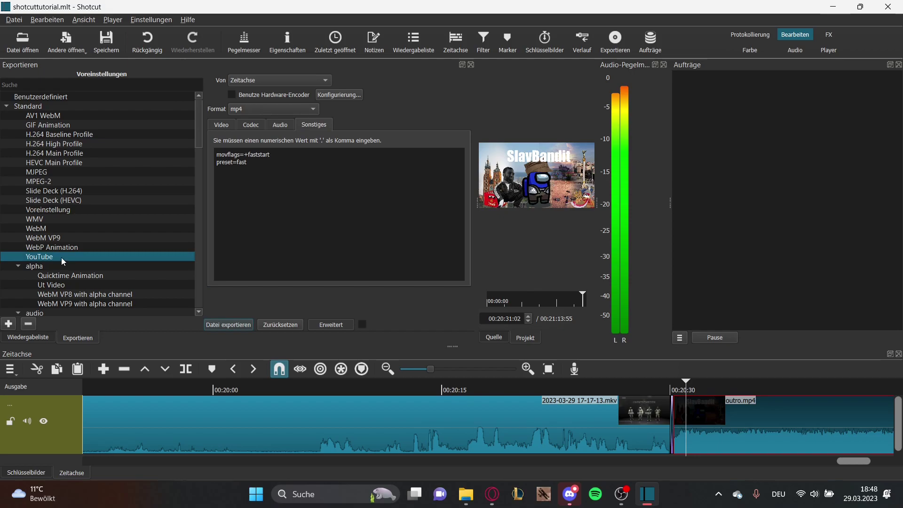
click(250, 125)
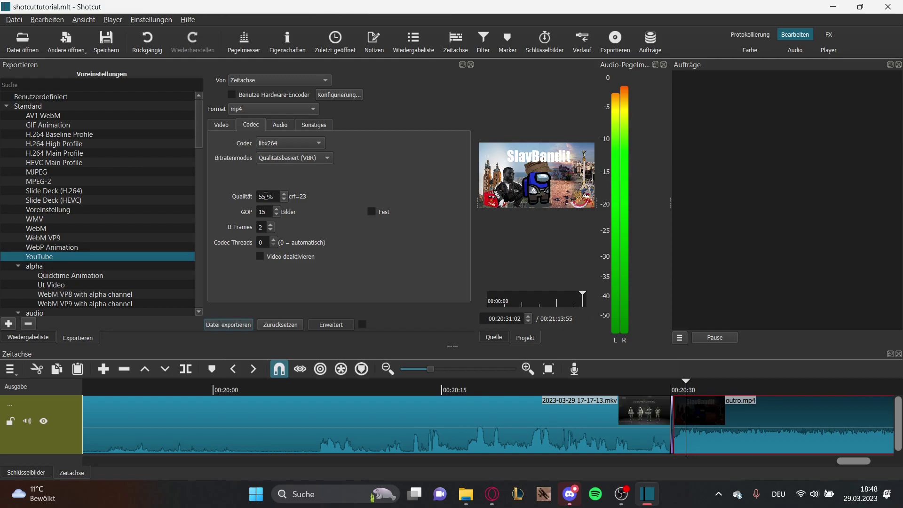
double_click(266, 196)
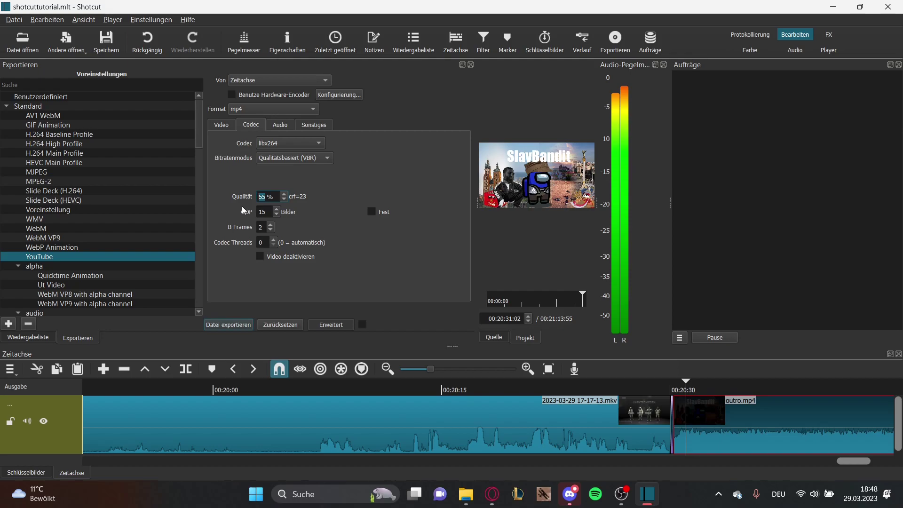
text(85)
Recheck the audio, video and codec settings and export the timeline as shotcuttutorial in mp4 format to the Fertig folder
click(282, 124)
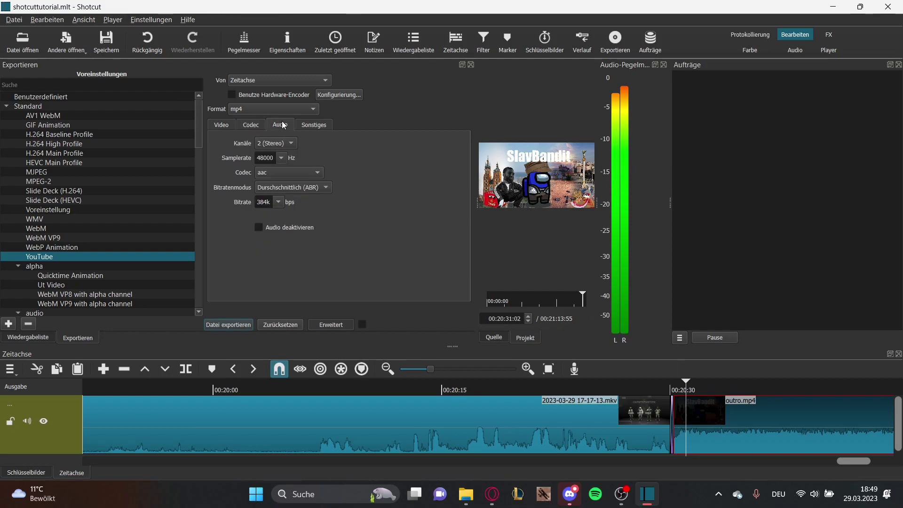
click(222, 125)
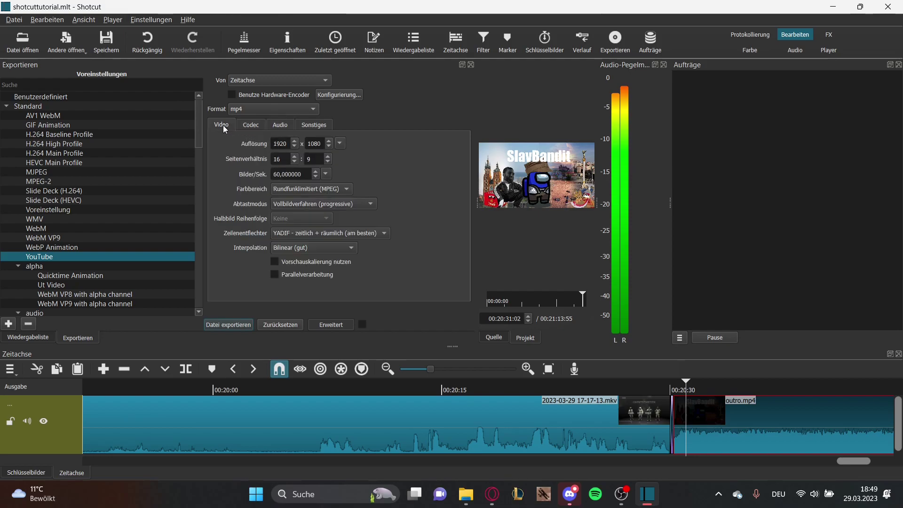
click(256, 123)
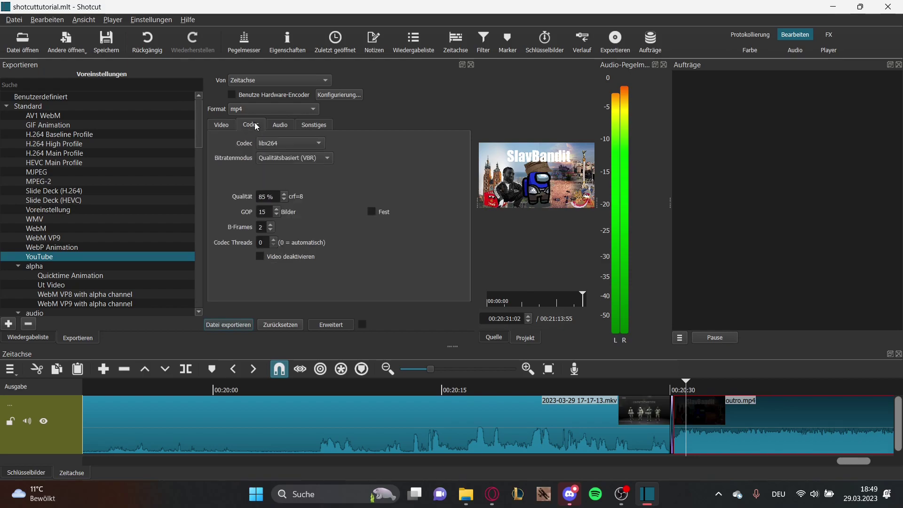
click(243, 325)
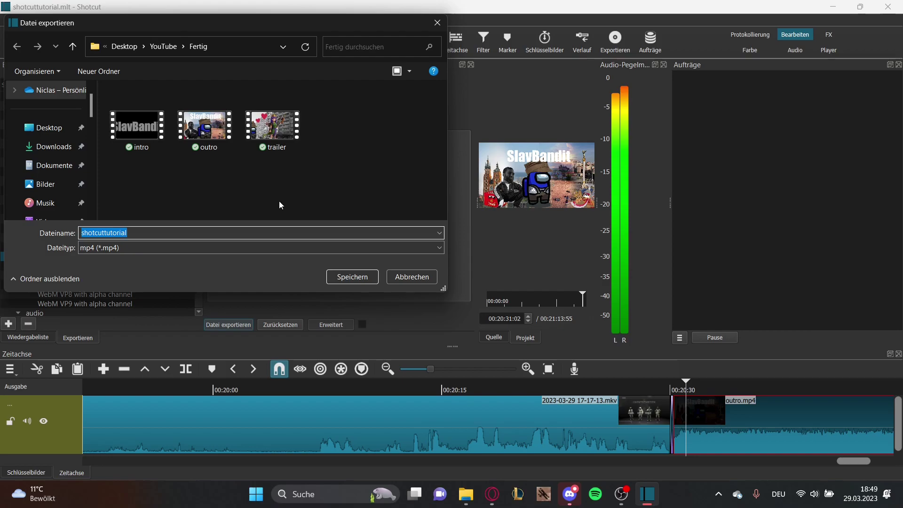
click(347, 277)
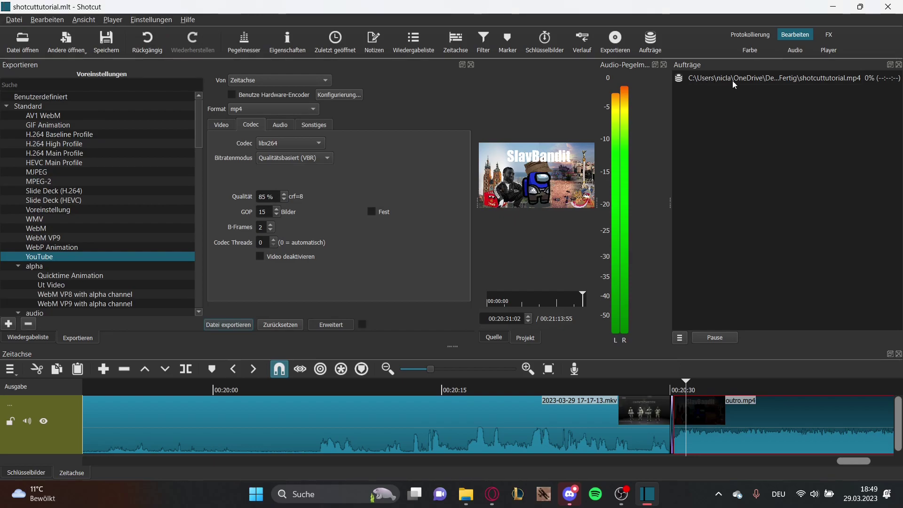
Widen the export jobs list and move the timeline playhead to the end of the outro clip
drag(670, 202, 606, 207)
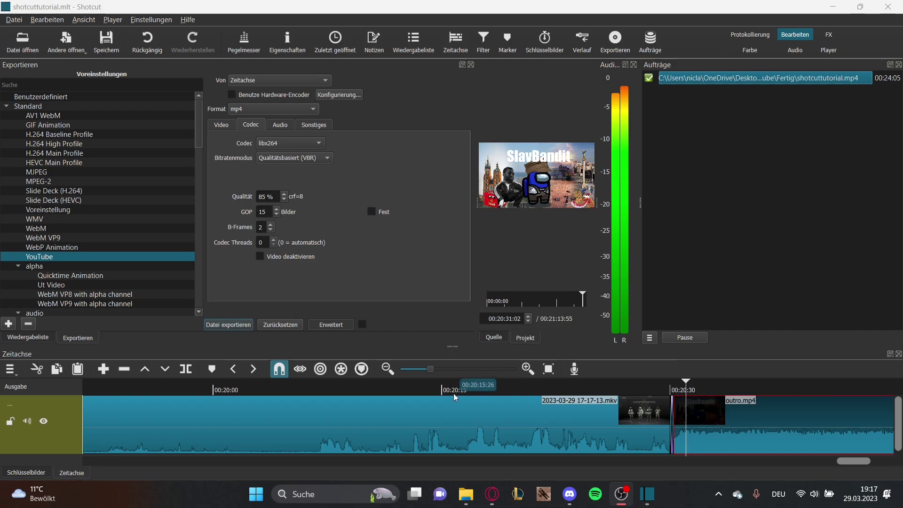
drag(845, 460, 865, 456)
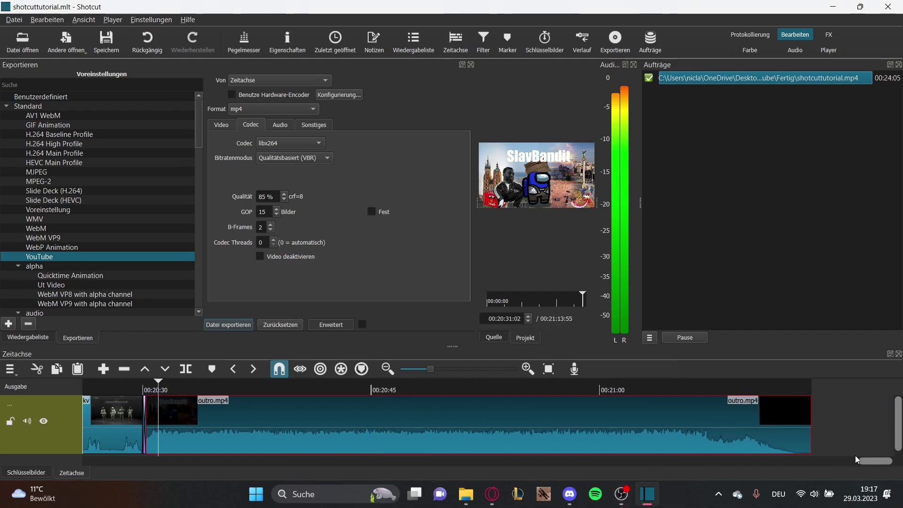
click(815, 396)
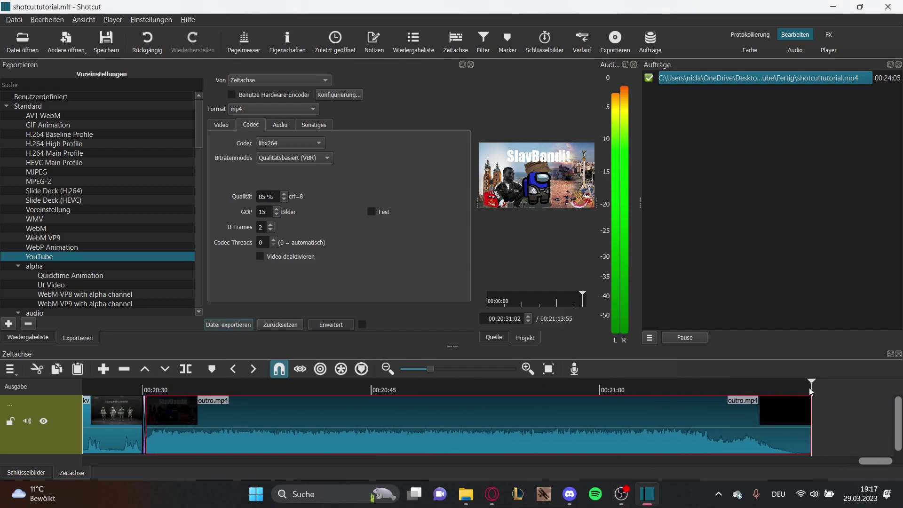
mouse_move(811, 386)
Switch to the YouTube folder in File Explorer and open its Fertig subfolder to check the exported video
click(465, 494)
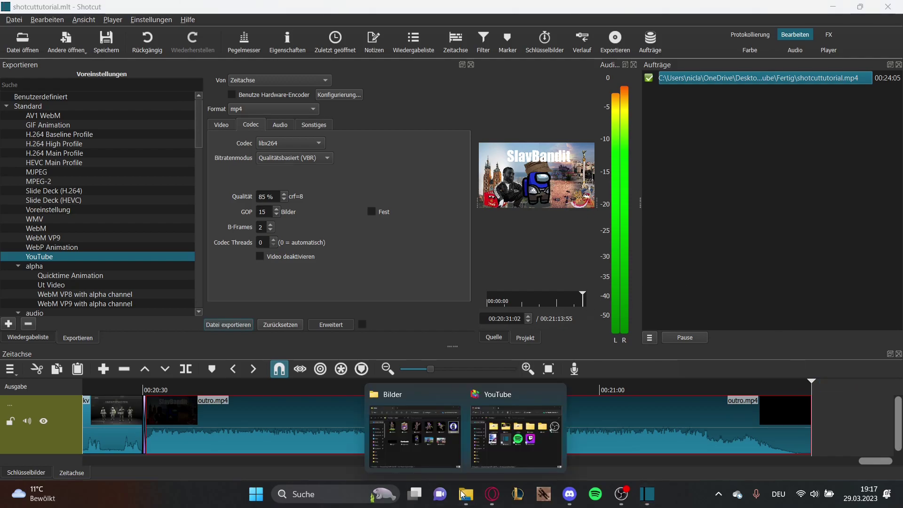
click(533, 424)
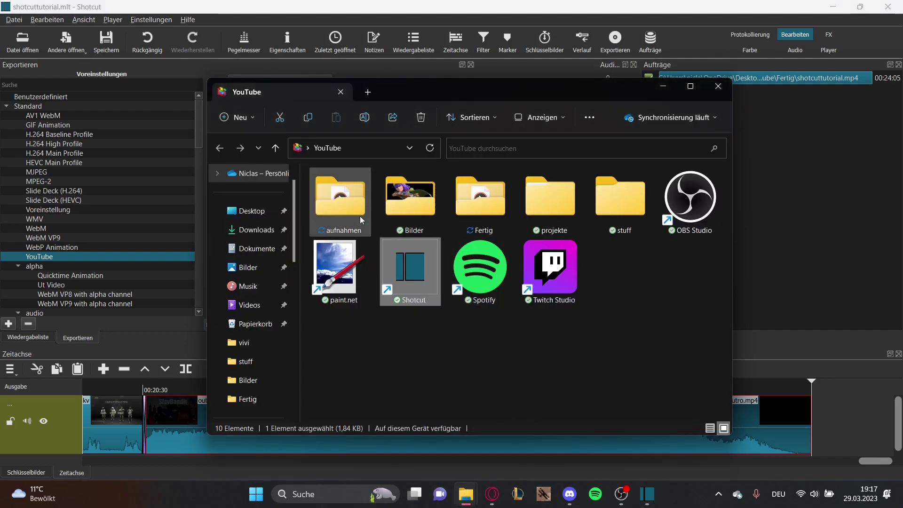
double_click(478, 199)
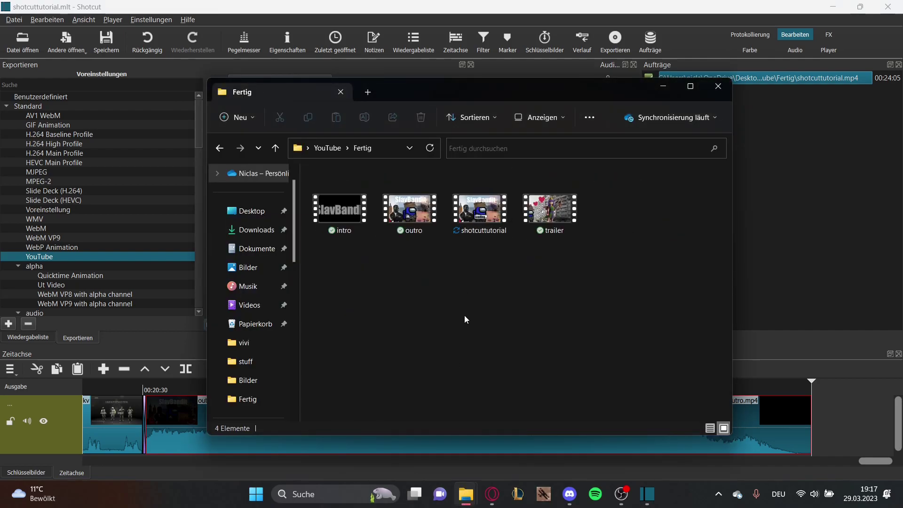
Play the exported shotcuttutorial video, skip to two later points to check it, and return to the Shotcut project
double_click(474, 214)
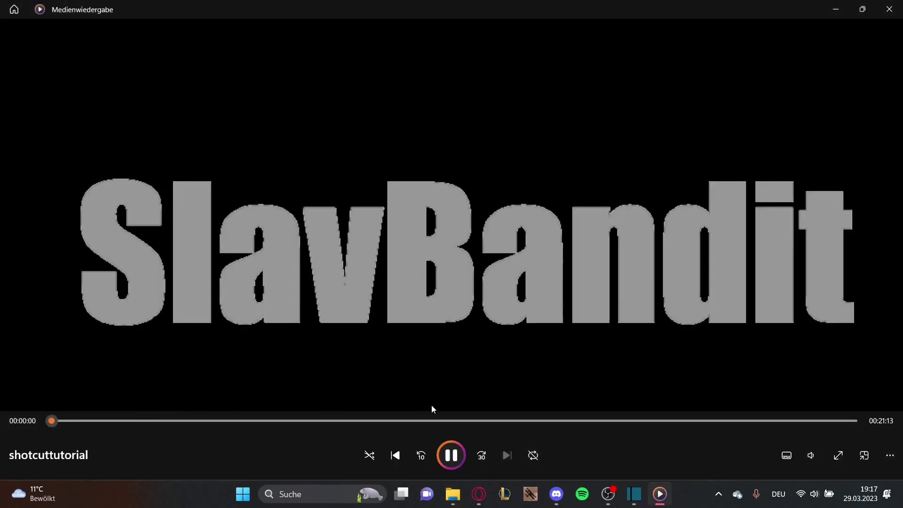
click(489, 421)
click(587, 422)
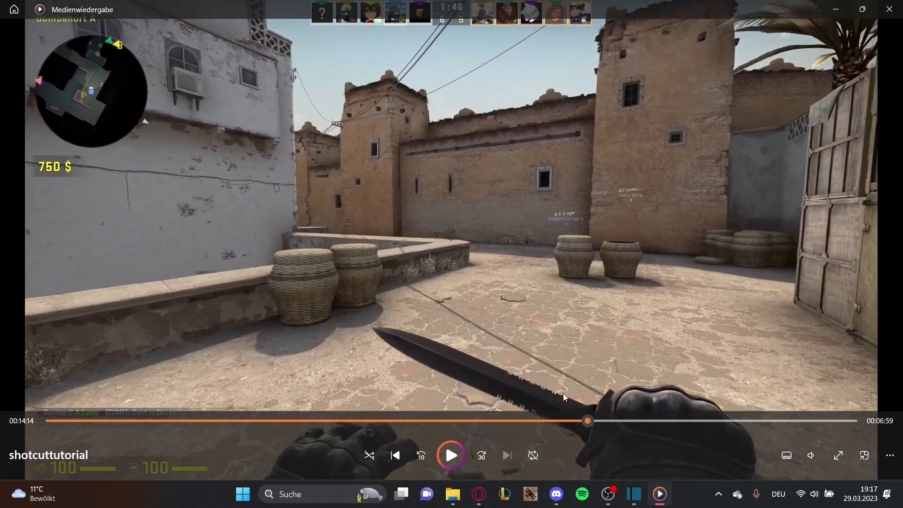
click(889, 9)
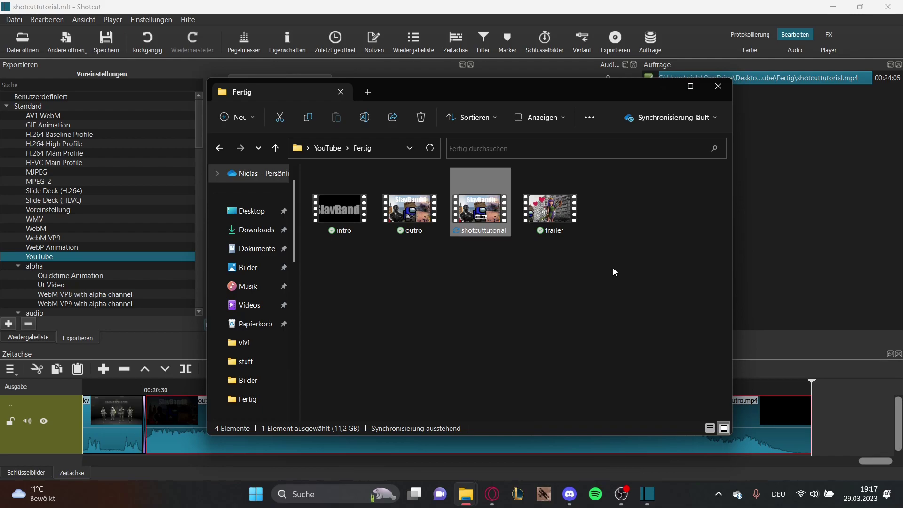
click(667, 85)
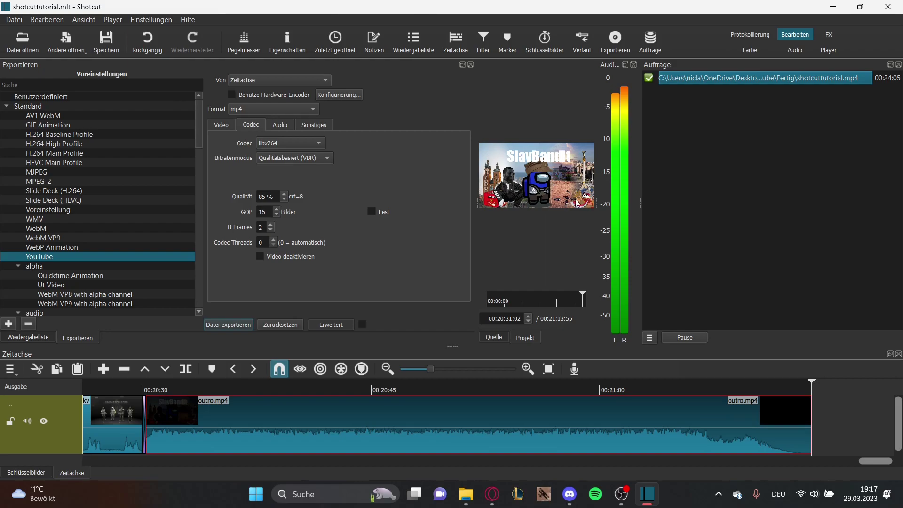
Look back through earlier parts of the timeline and make the timeline area taller
drag(870, 459, 744, 454)
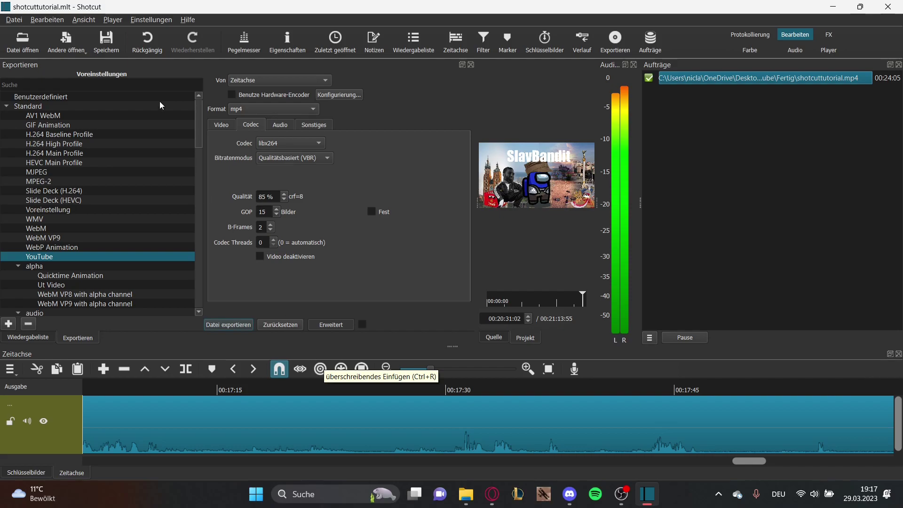
drag(748, 461, 393, 461)
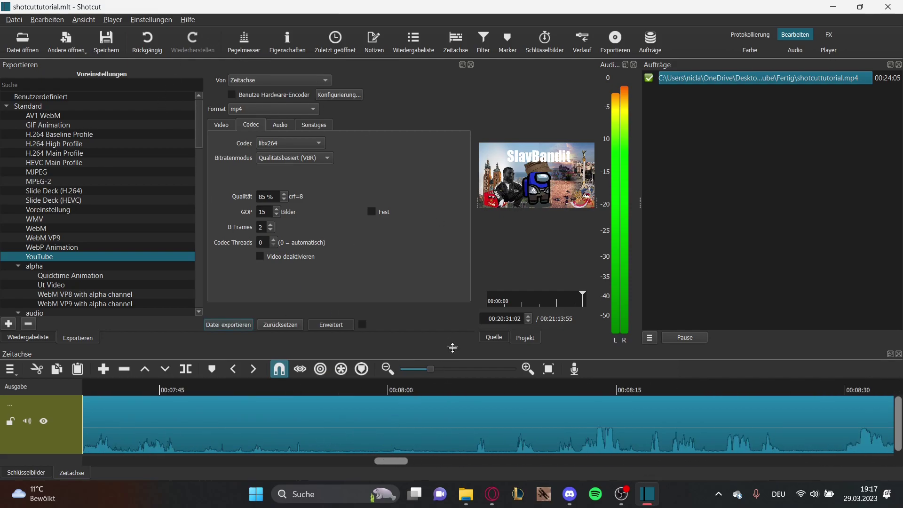
drag(450, 346, 430, 264)
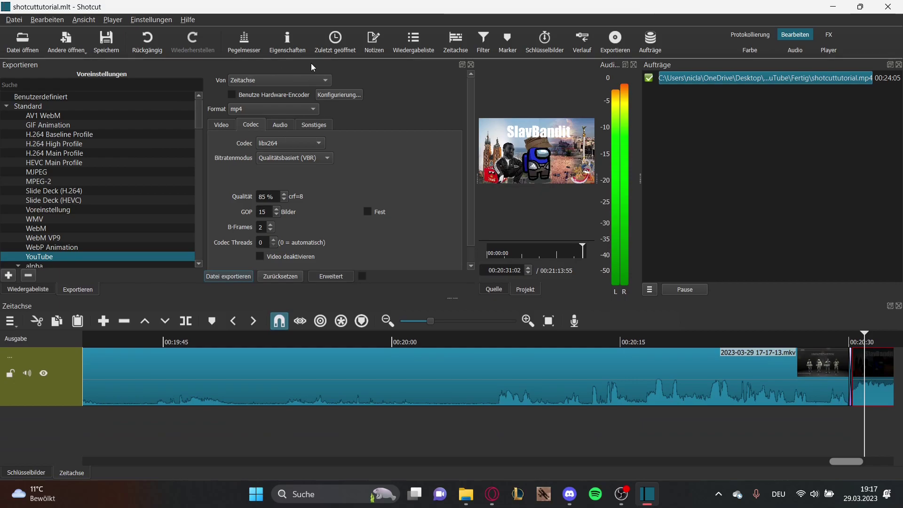